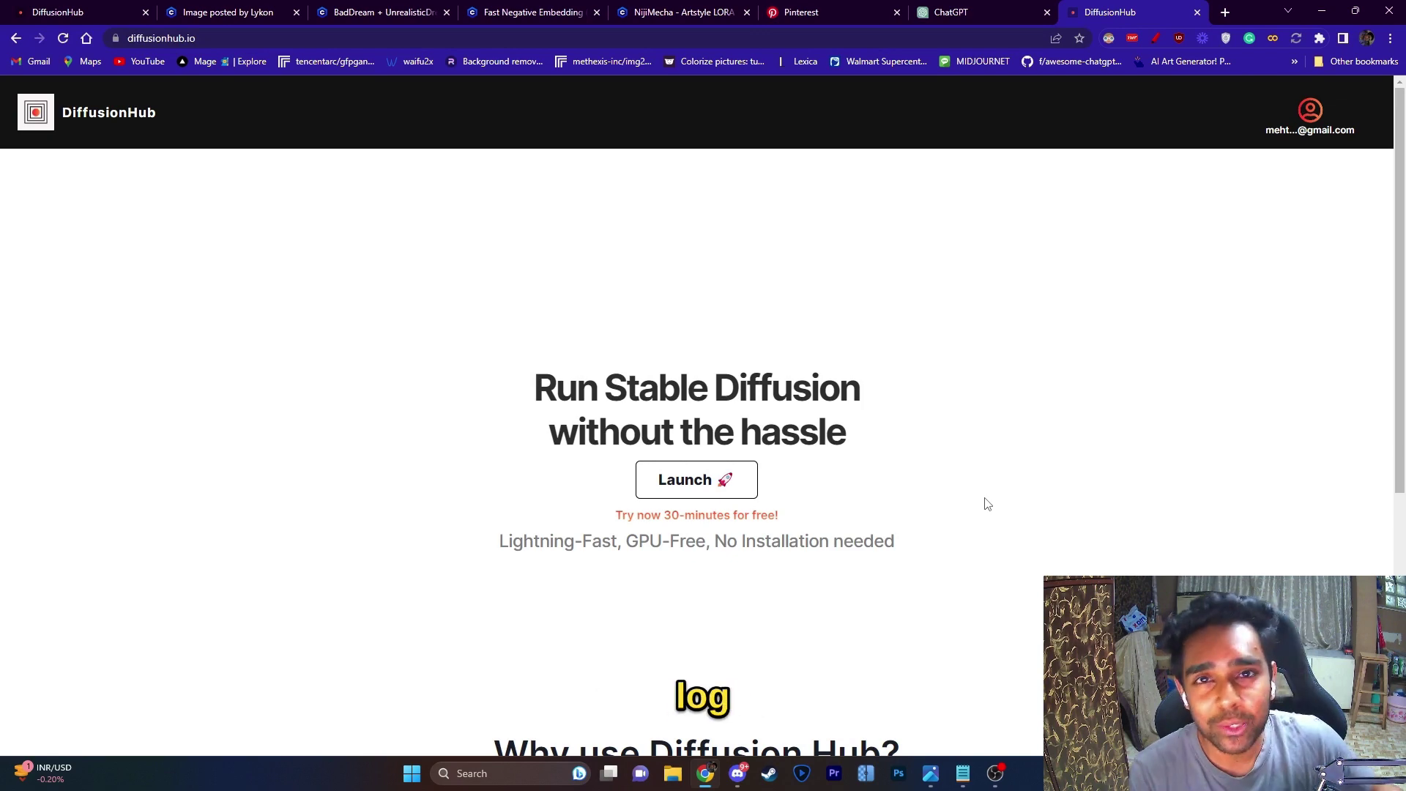
# Open the white mecha robot image from the DreamShaper model page
pyautogui.moveTo(664, 515); pyautogui.dragTo(799, 540)
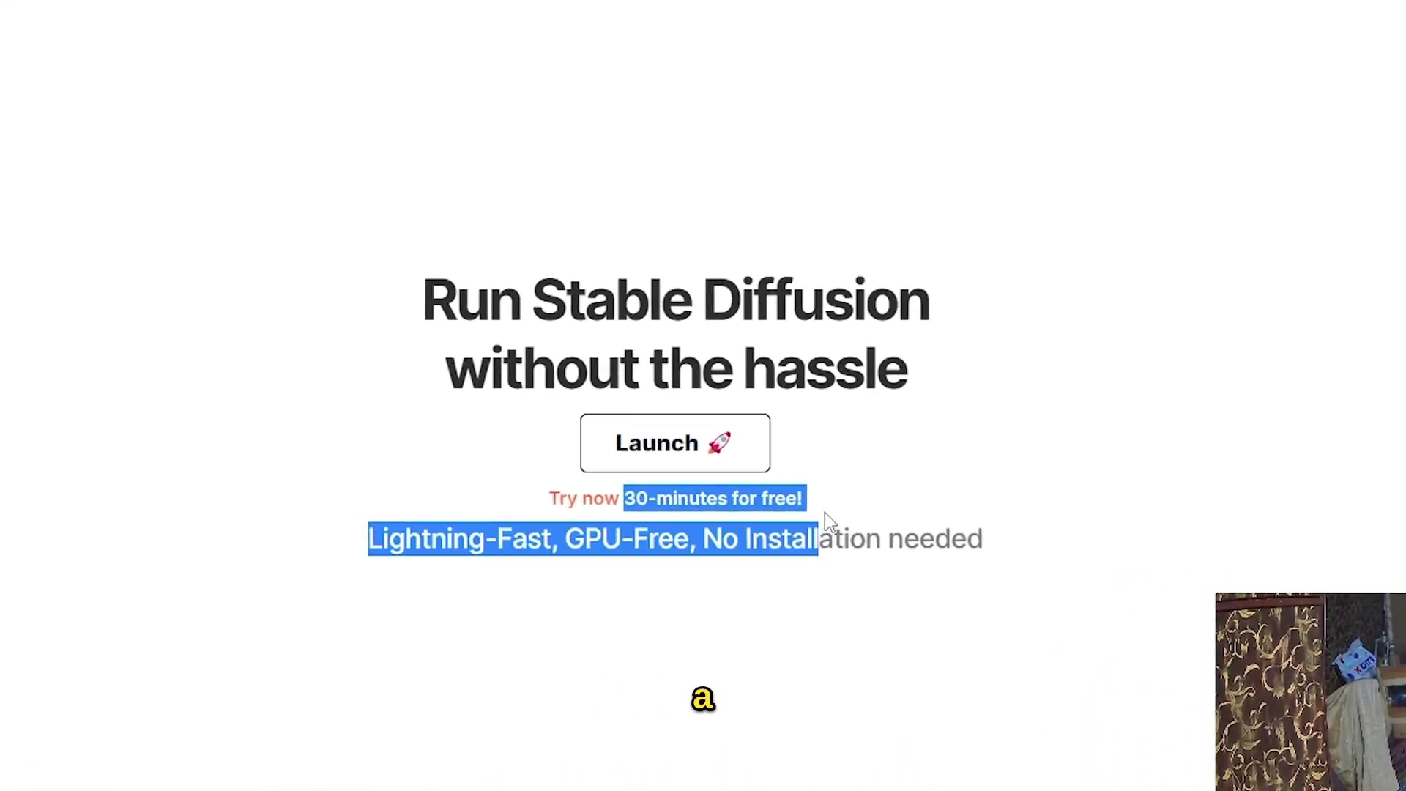
pyautogui.click(917, 479)
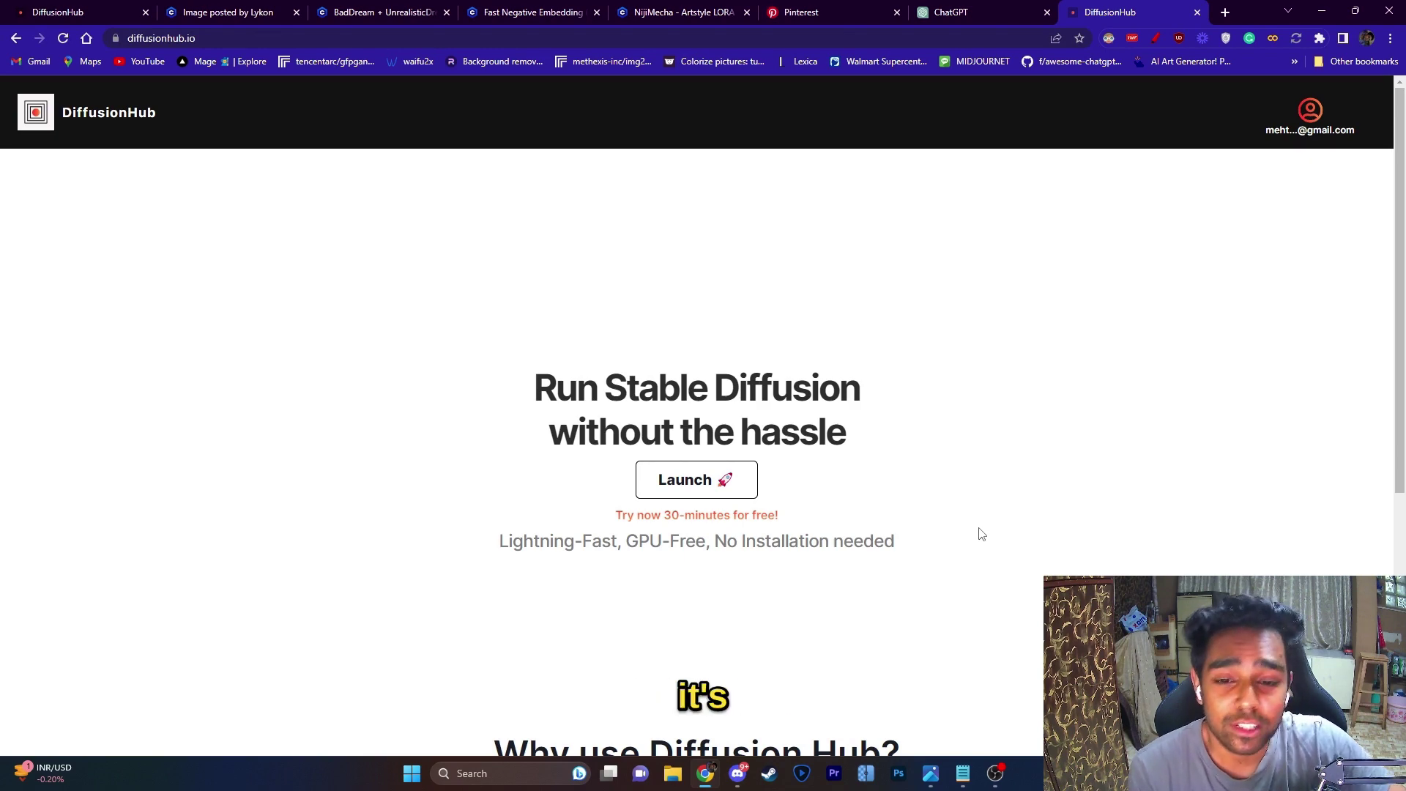
pyautogui.scroll(-2, 986, 534)
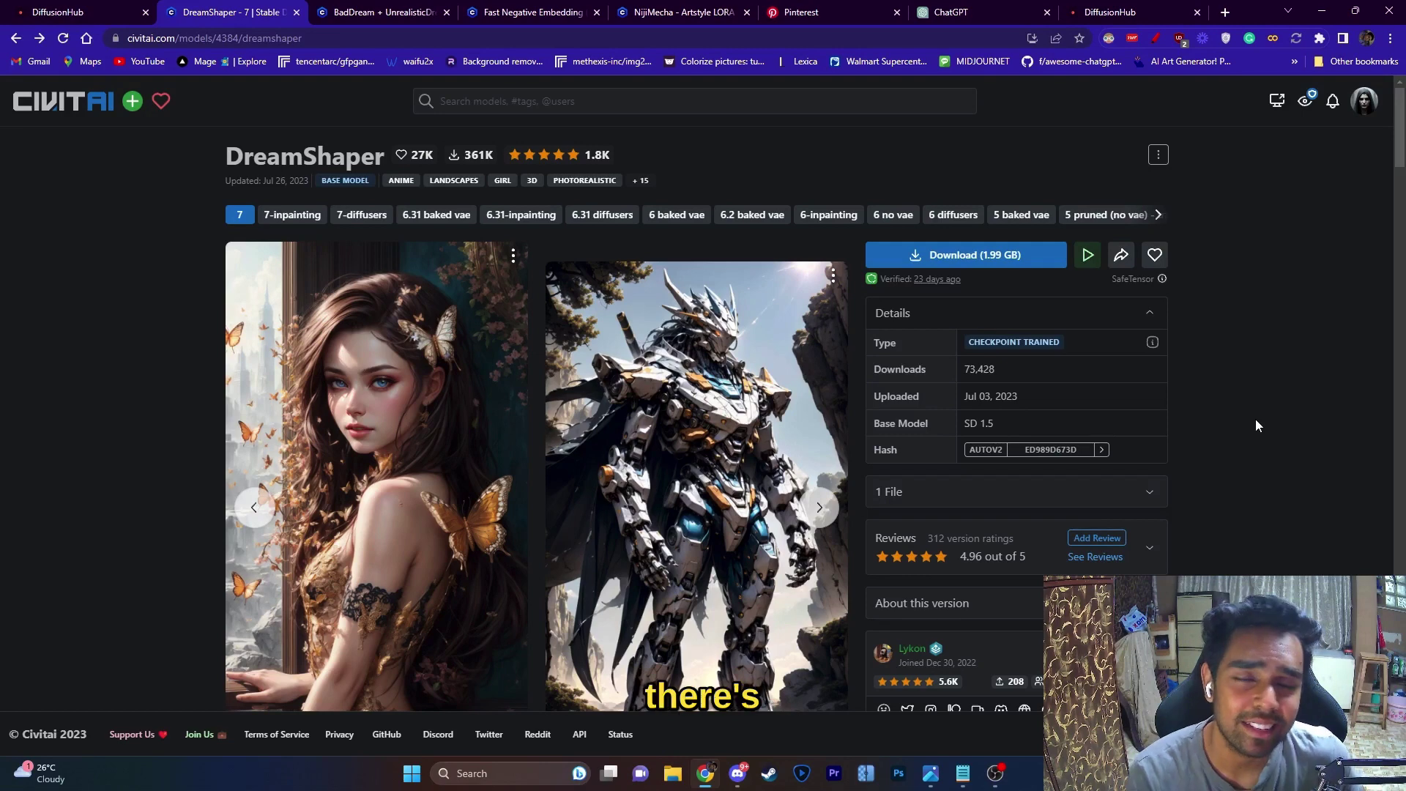
pyautogui.click(747, 407)
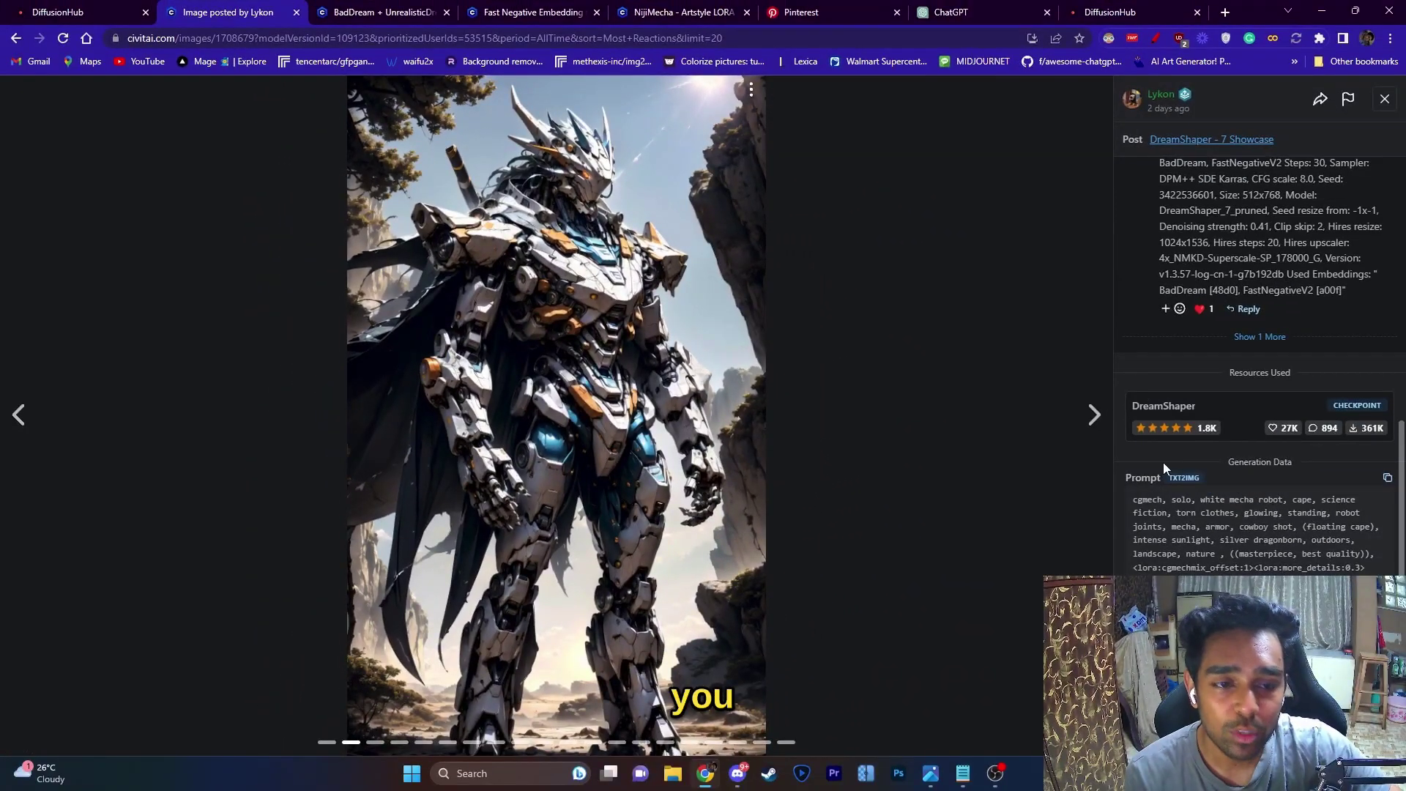
# Read through the image's prompt in the Generation Data side panel
pyautogui.scroll(3, 1224, 349)
pyautogui.scroll(-3, 1223, 371)
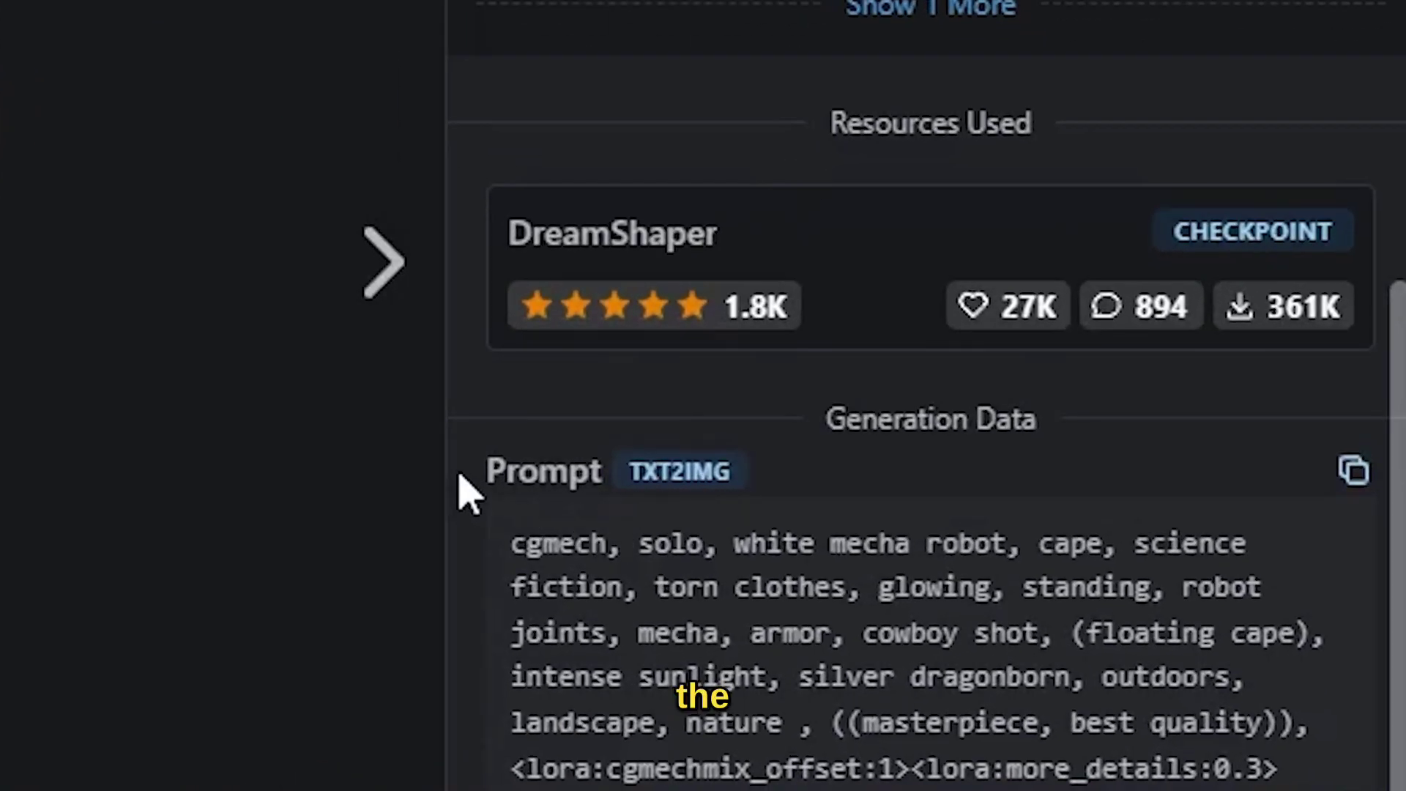
pyautogui.moveTo(1118, 482); pyautogui.dragTo(1171, 478)
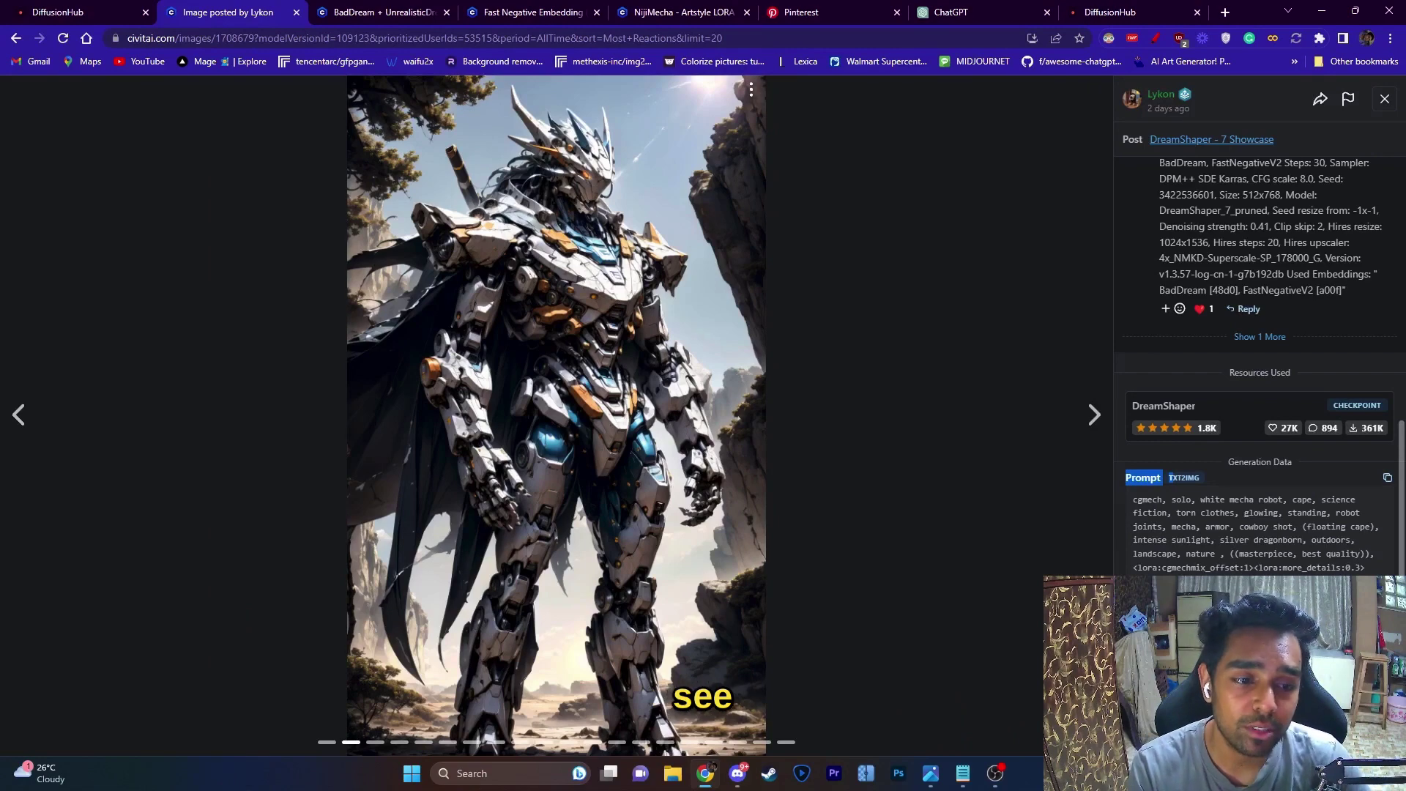
pyautogui.moveTo(1133, 513); pyautogui.dragTo(1302, 570)
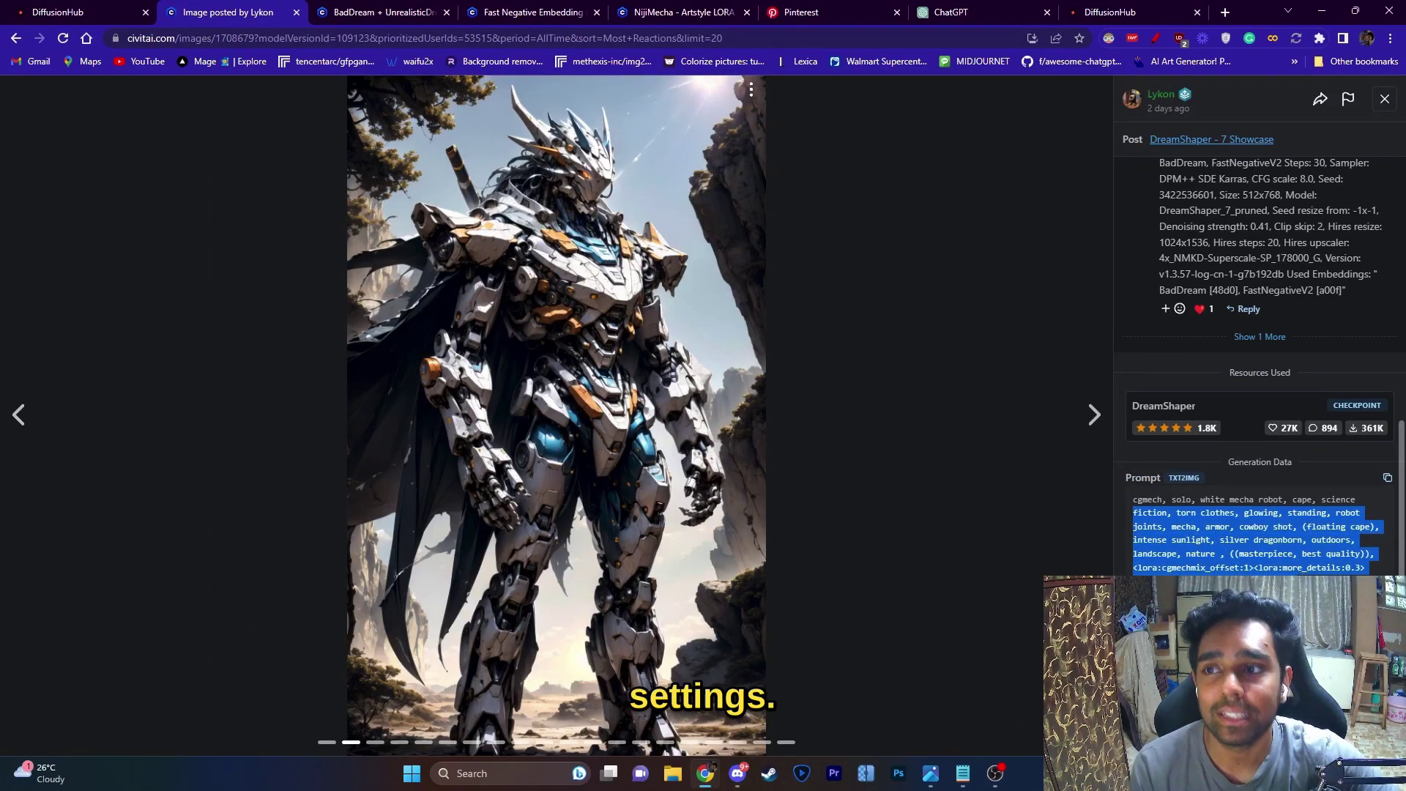
pyautogui.moveTo(1133, 500); pyautogui.dragTo(1212, 550)
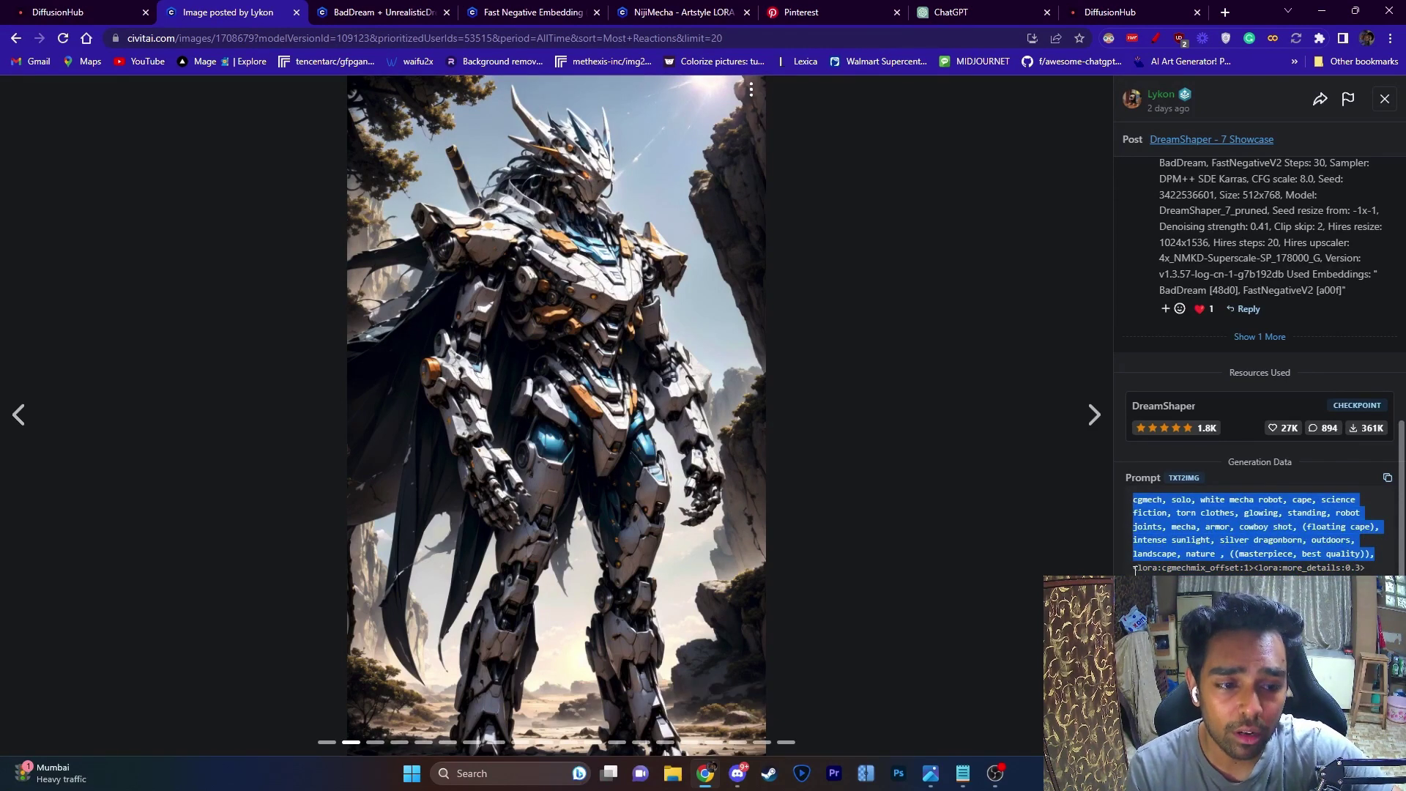
pyautogui.click(1172, 582)
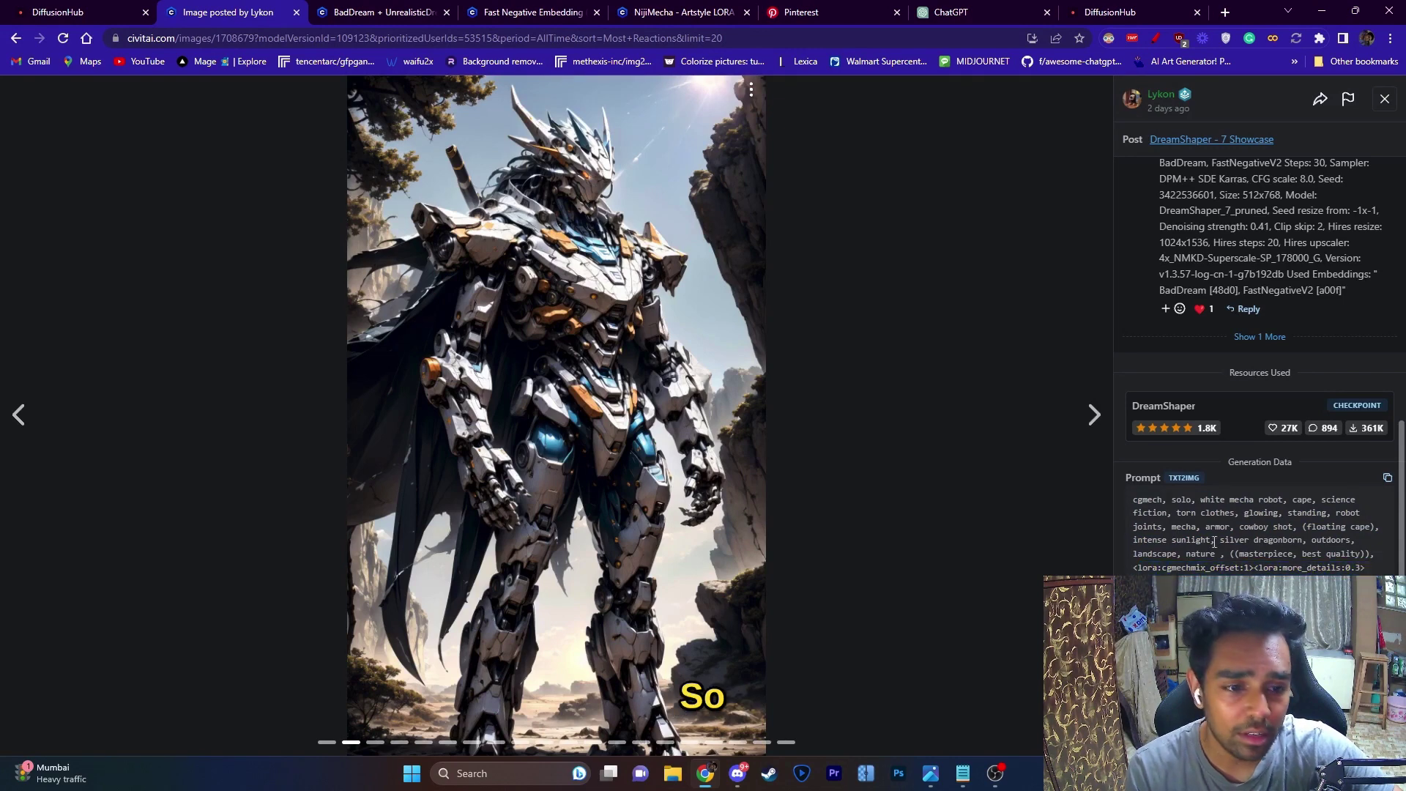
# Copy the mecha prompt without its LoRA tags into DiffusionHub's Prompt box
pyautogui.moveTo(1133, 500); pyautogui.dragTo(1375, 554)
pyautogui.hotkey('ctrl', 'c')
pyautogui.rightClick(1160, 536)
pyautogui.click(952, 546)
pyautogui.click(88, 12)
pyautogui.rightClick(236, 214)
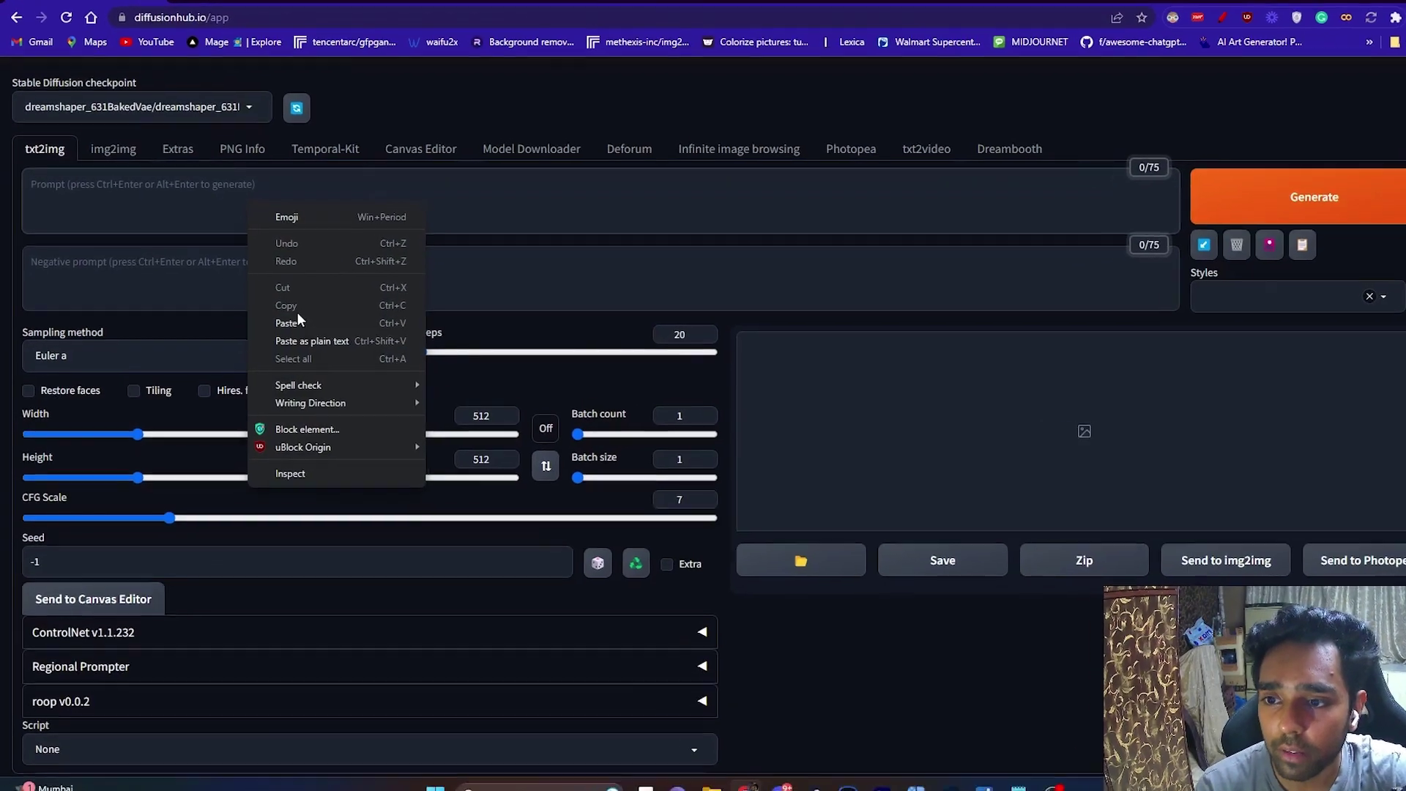
pyautogui.click(290, 322)
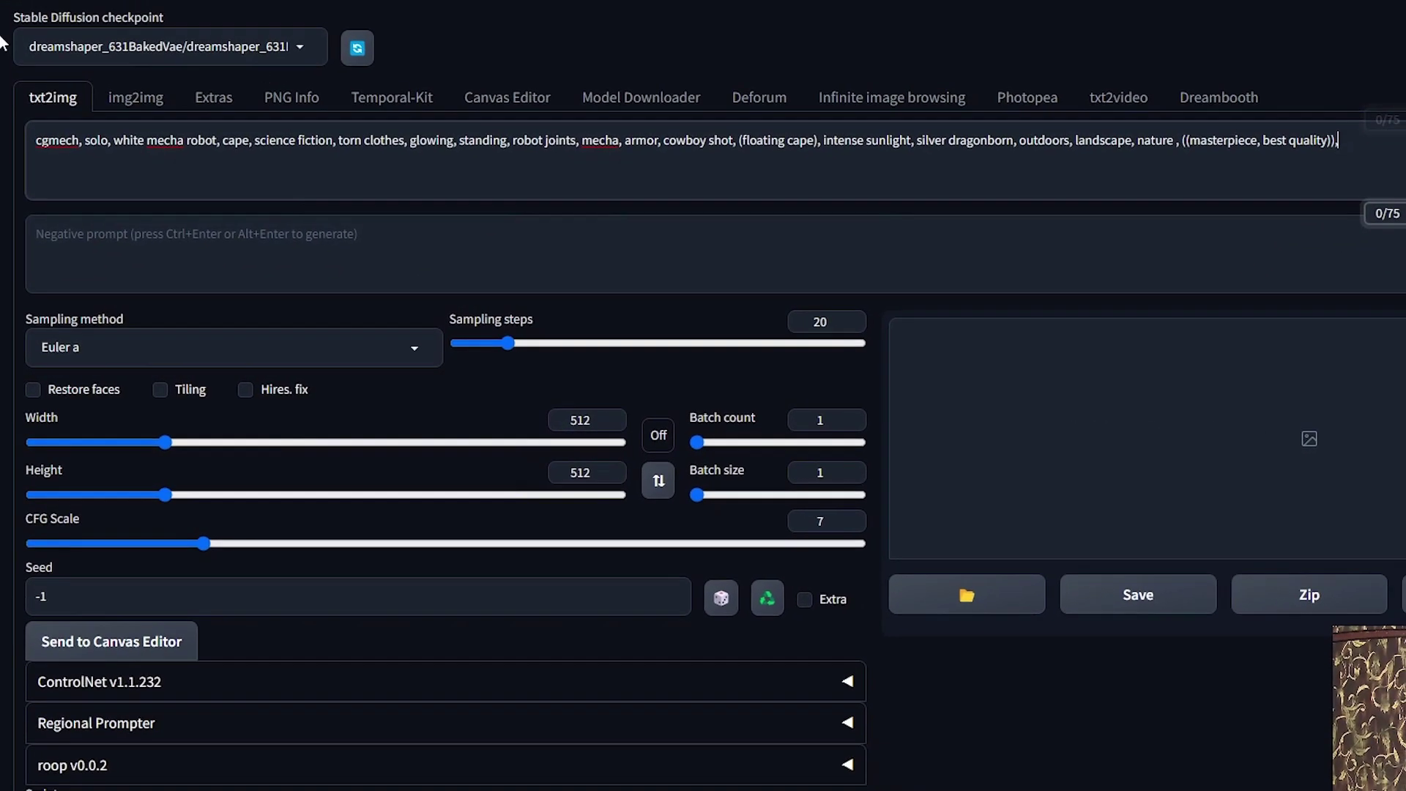
# Keep dreamshaper_631BakedVae as the checkpoint
pyautogui.click(121, 52)
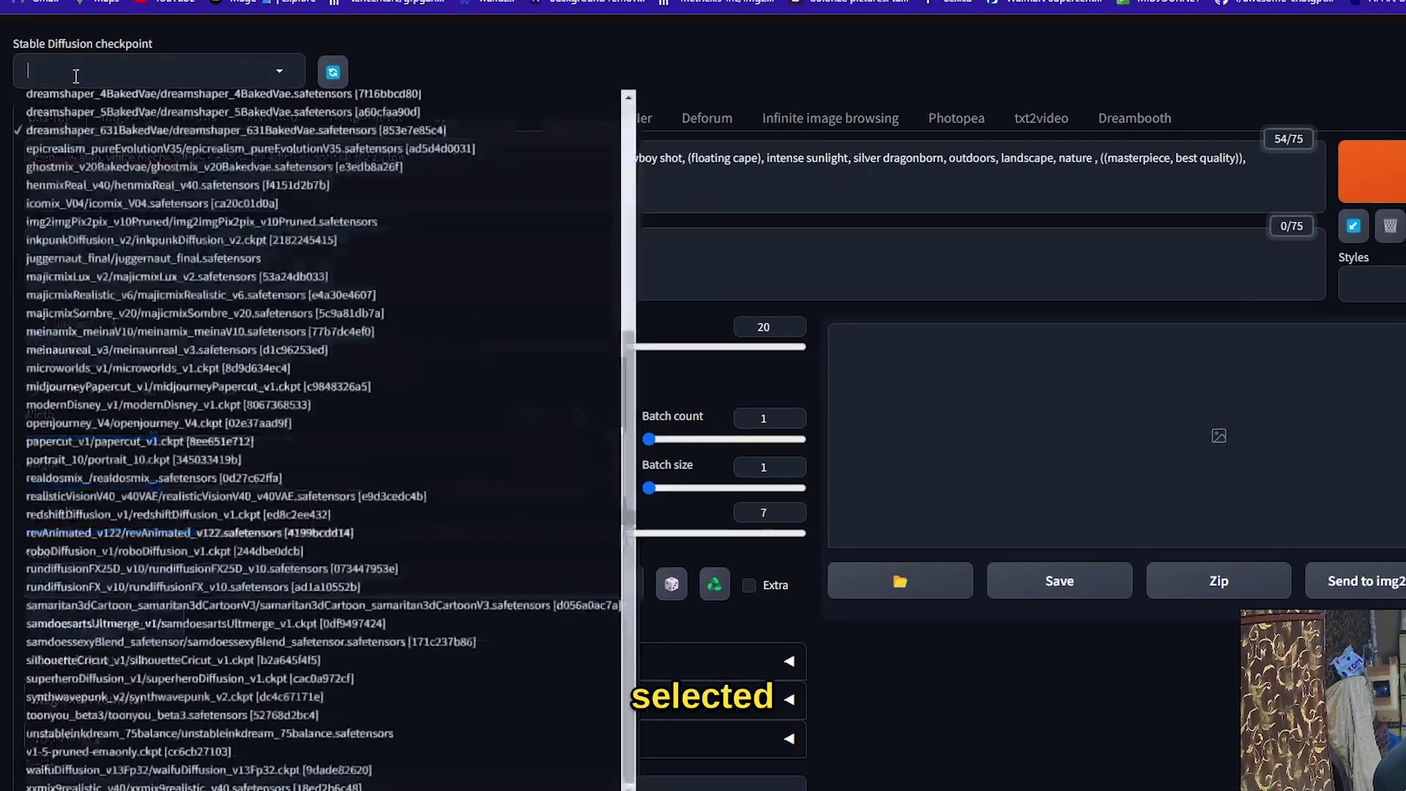
pyautogui.scroll(5, 269, 173)
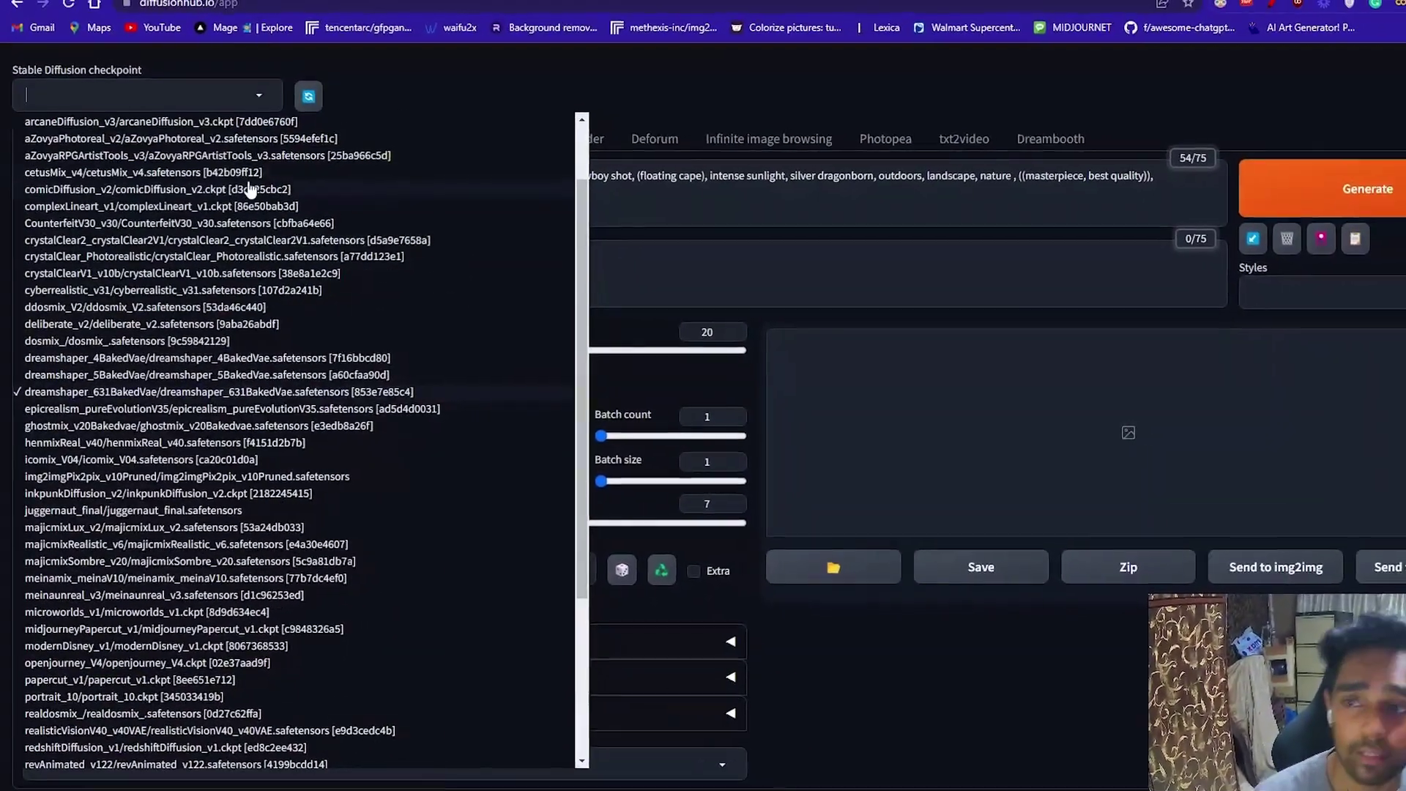
pyautogui.click(492, 117)
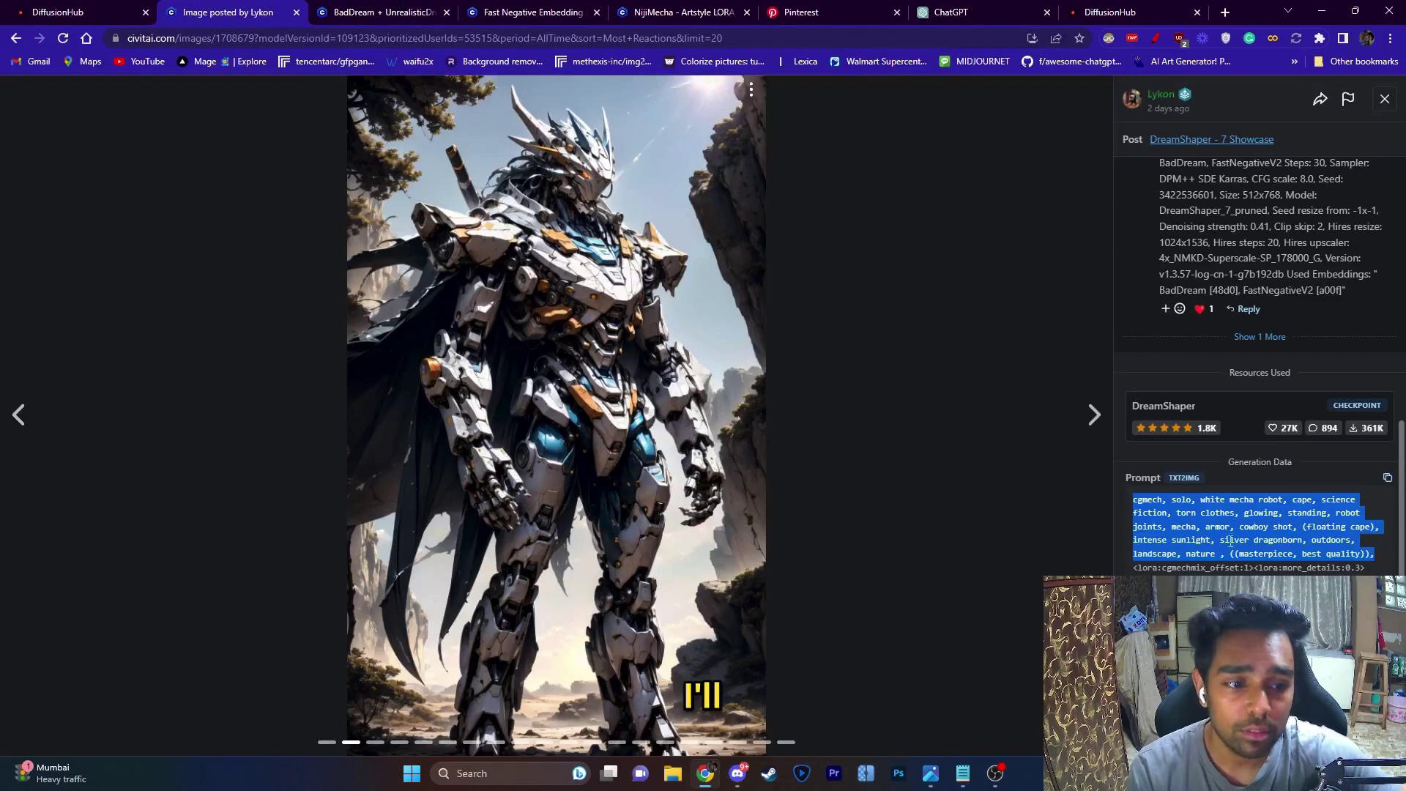
# Paste 'BadDream, FastNegativeV2' from the source image as the negative prompt
pyautogui.rightClick(1127, 433)
pyautogui.click(1150, 463)
pyautogui.click(58, 11)
pyautogui.rightClick(229, 297)
pyautogui.click(262, 405)
pyautogui.click(227, 12)
pyautogui.click(58, 11)
# Set sampler DPM++ 2M SDE Karras, 30 sampling steps and height 768
pyautogui.click(217, 366)
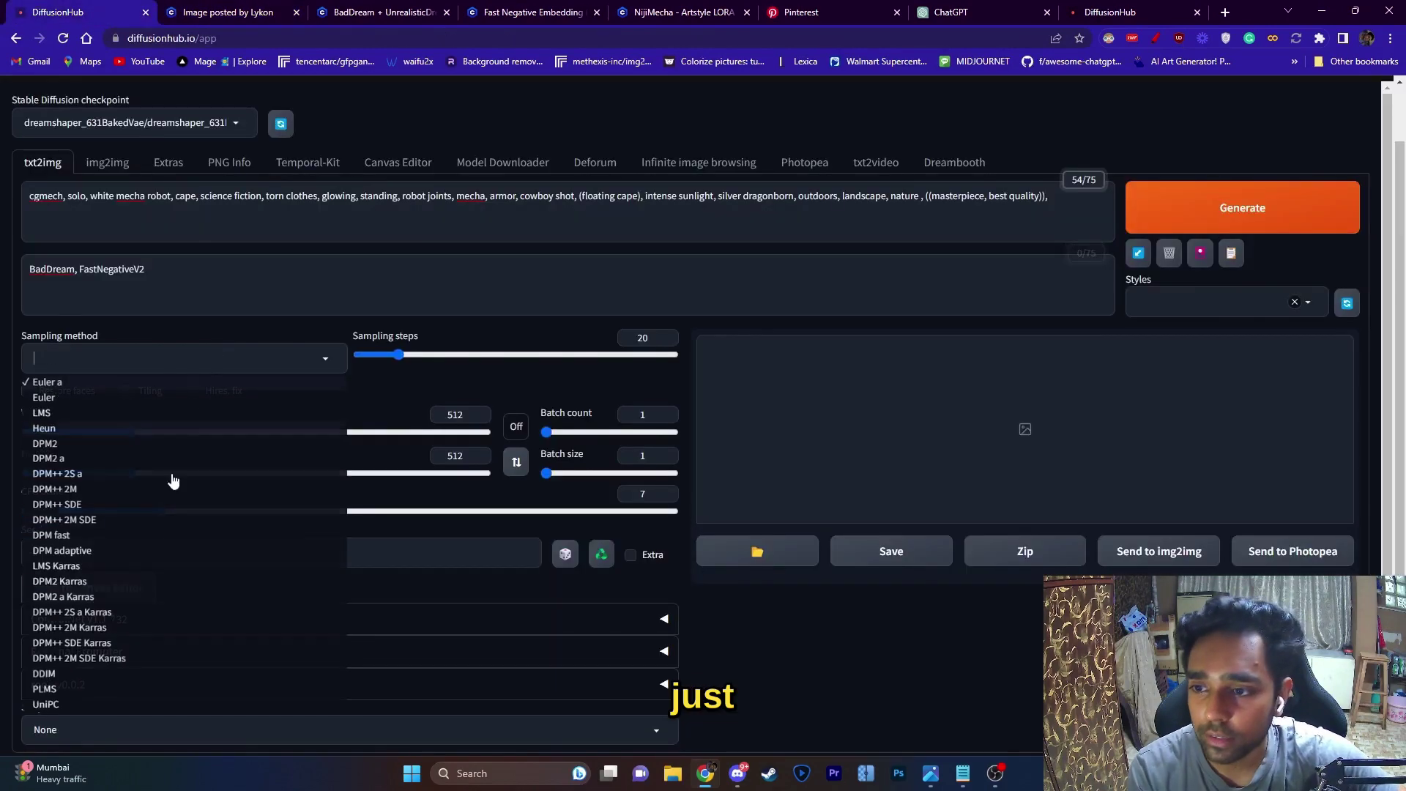
pyautogui.click(123, 655)
pyautogui.moveTo(398, 355); pyautogui.dragTo(416, 356)
pyautogui.moveTo(130, 474); pyautogui.dragTo(188, 473)
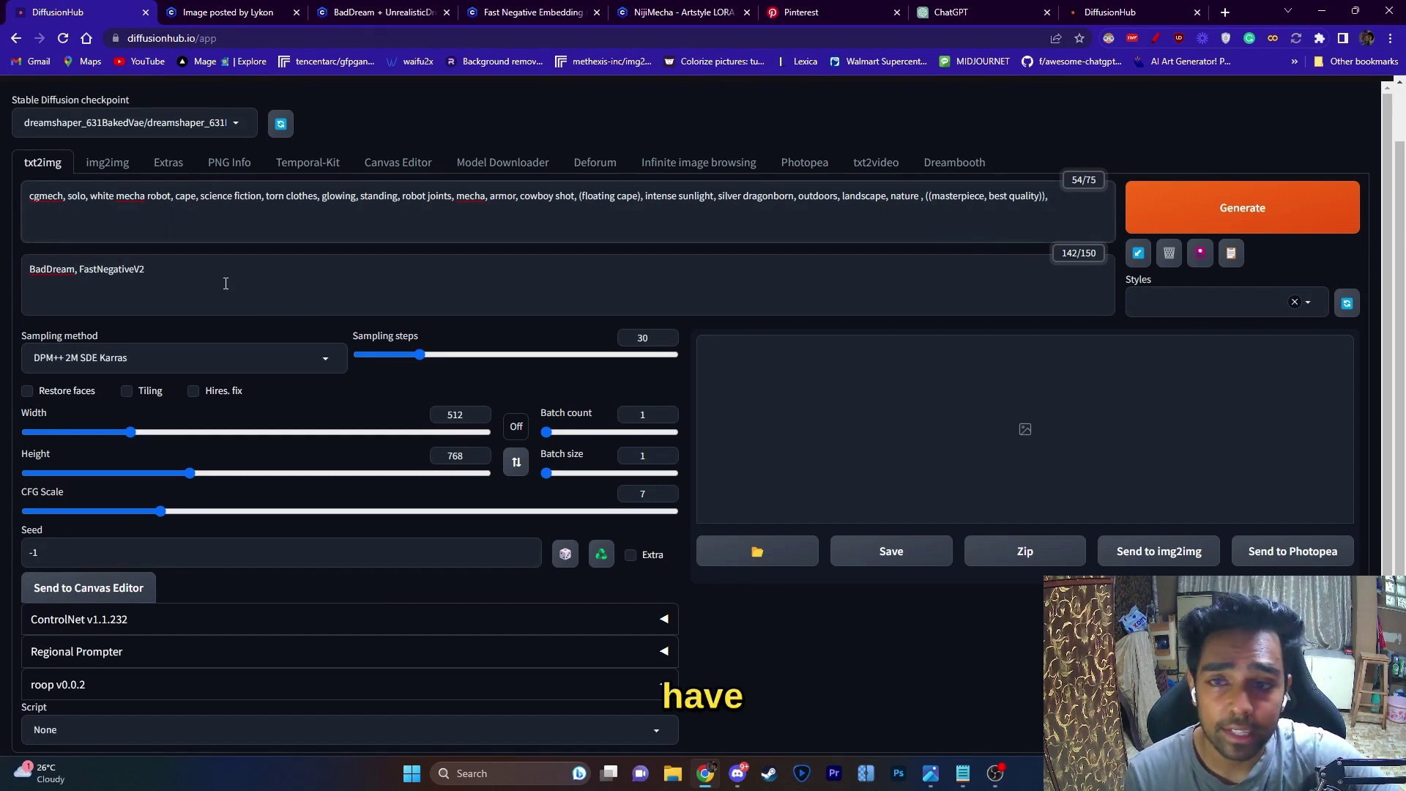
# Show the installed Textual Inversion embeddings in extra networks
pyautogui.tripleClick(307, 294)
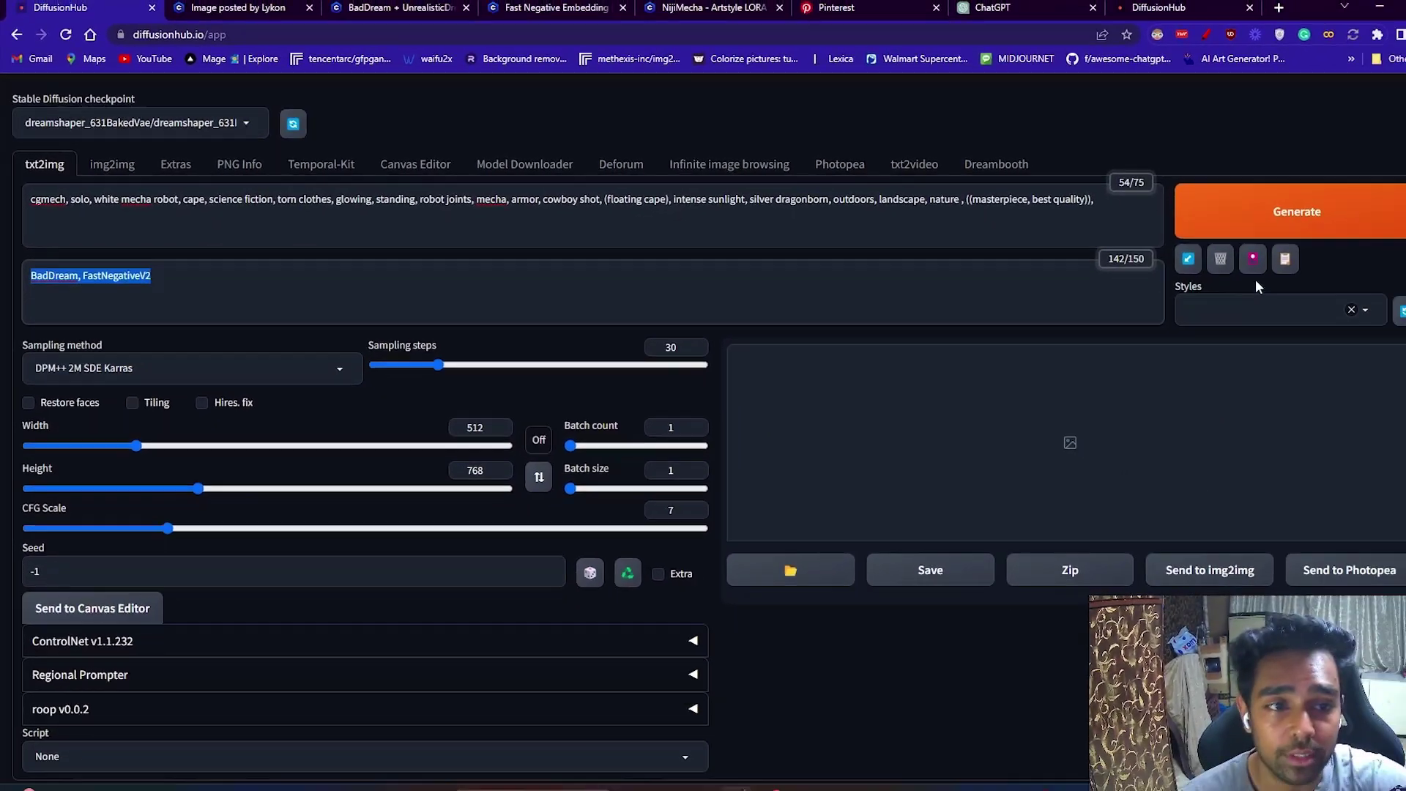
pyautogui.click(1217, 414)
pyautogui.click(1200, 254)
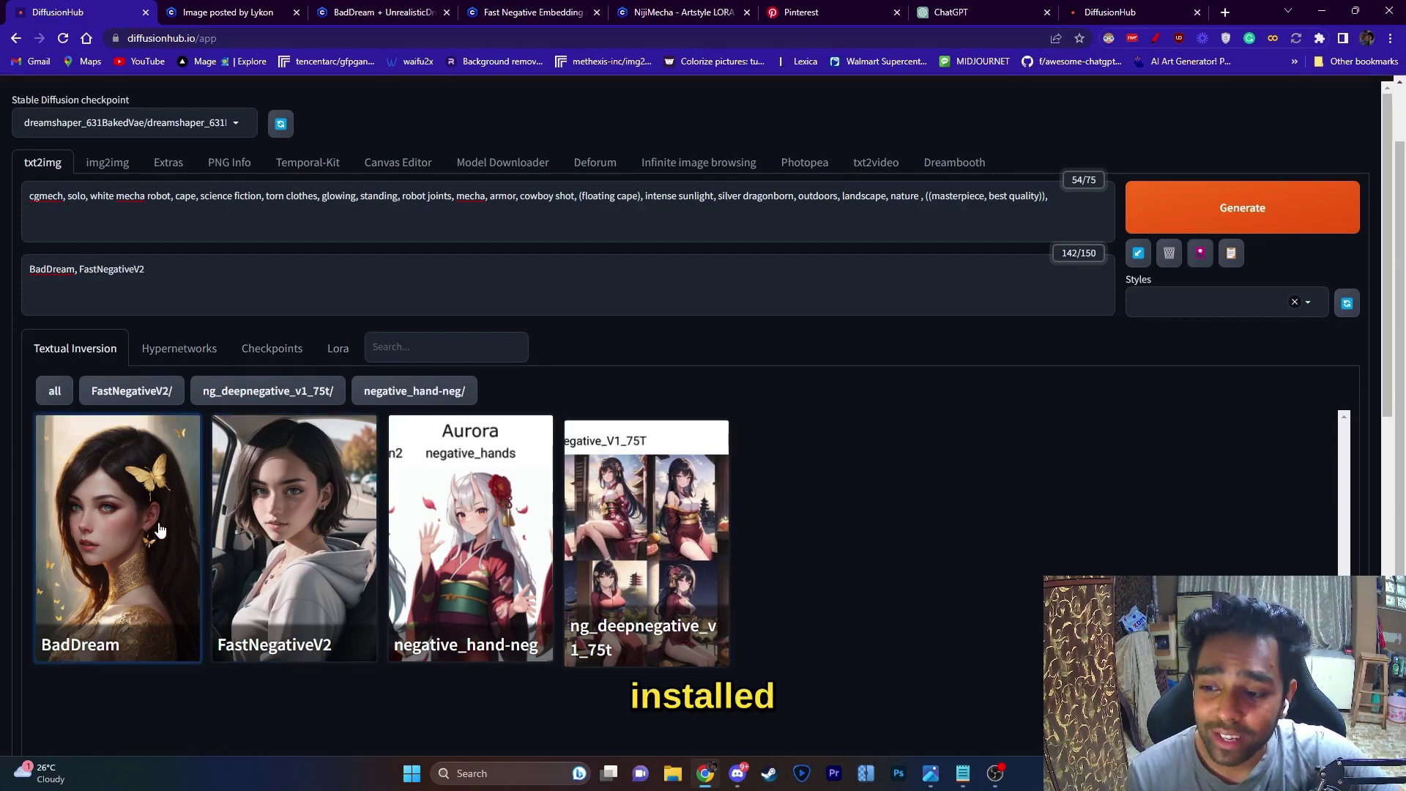
# Match the BadDream and FastNegativeV2 embeddings to the source negatives, then go to BadDream's Civitai page
pyautogui.click(205, 13)
pyautogui.click(88, 12)
pyautogui.tripleClick(105, 284)
pyautogui.click(105, 285)
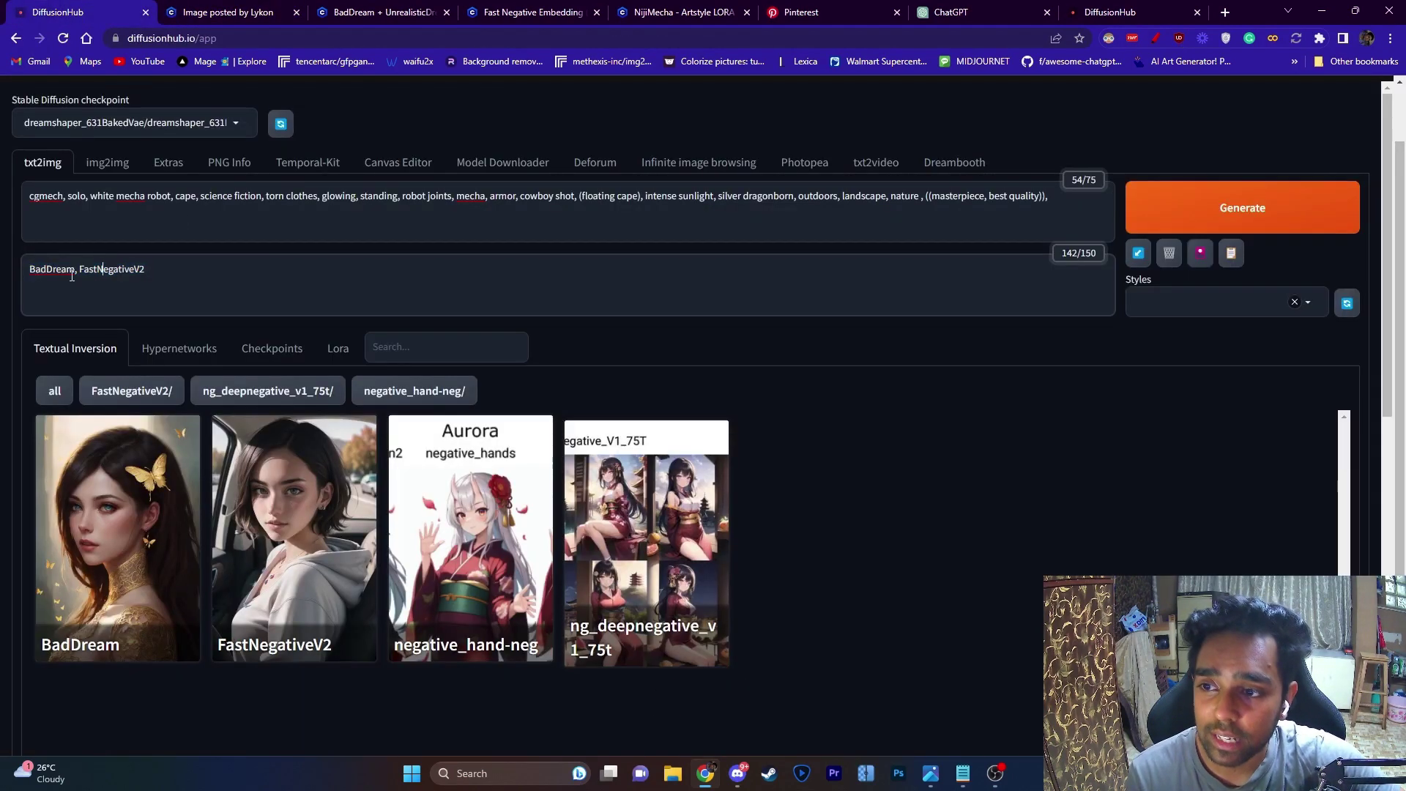
pyautogui.doubleClick(71, 273)
pyautogui.doubleClick(142, 272)
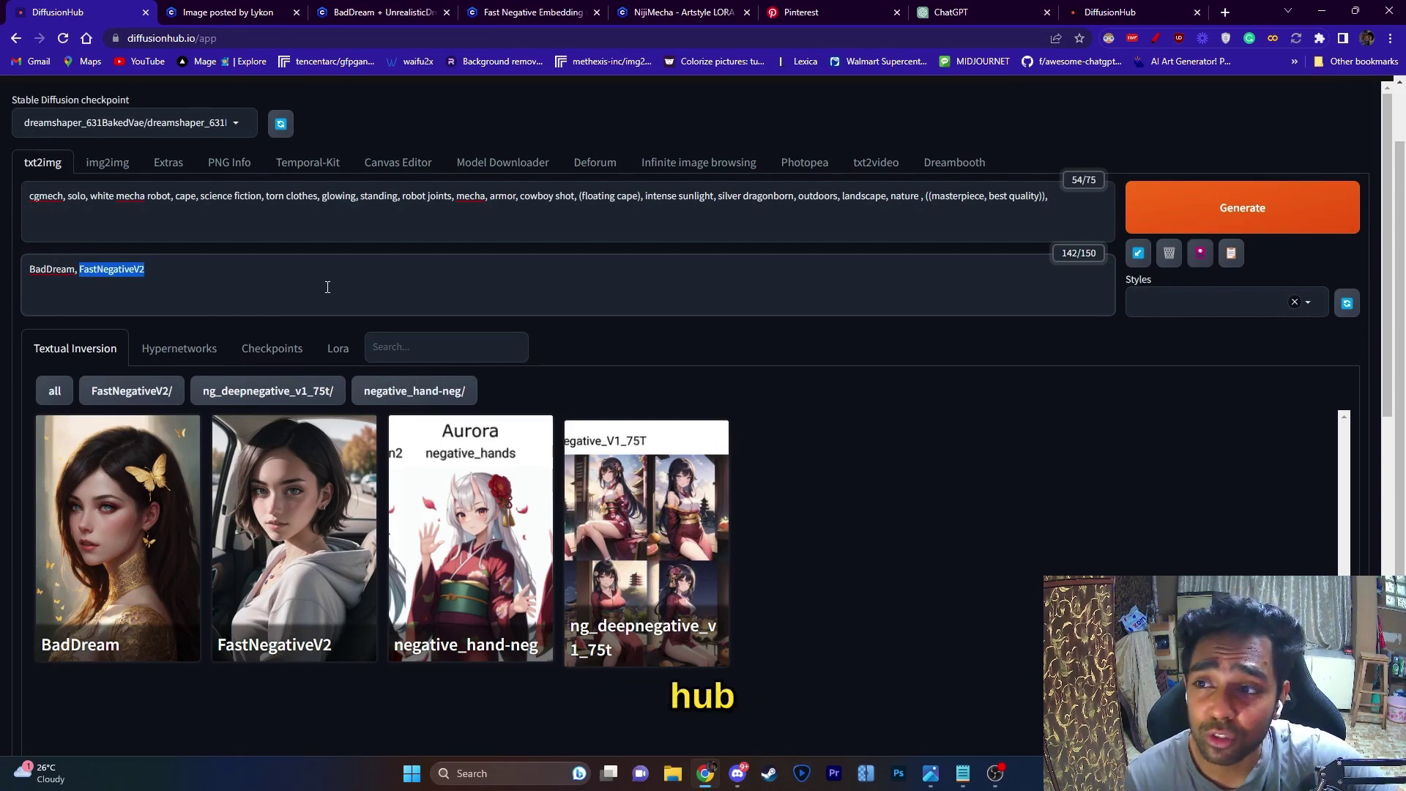
pyautogui.click(387, 12)
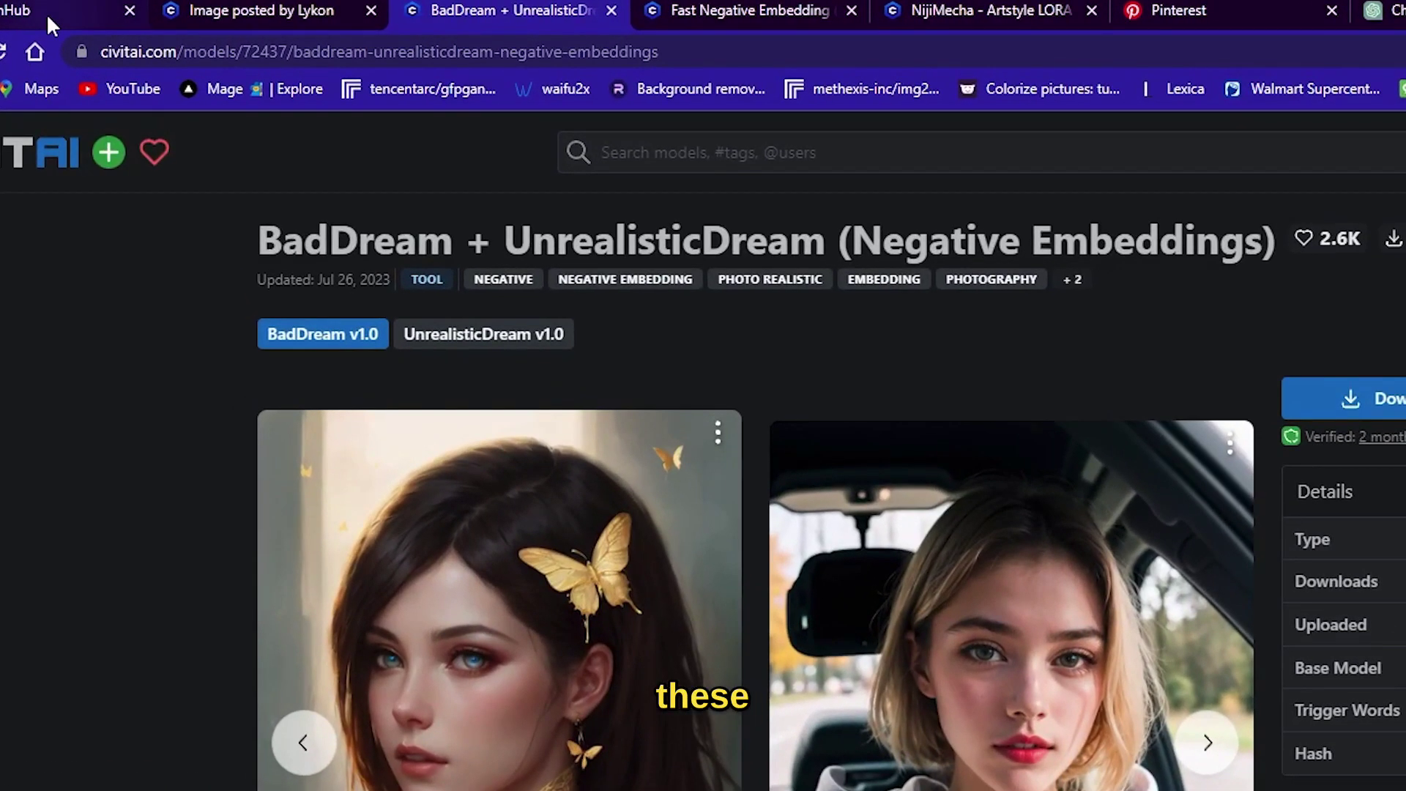
# Copy the BadDream embedding's download link and go to DiffusionHub's Model Downloader
pyautogui.moveTo(256, 248); pyautogui.dragTo(944, 279)
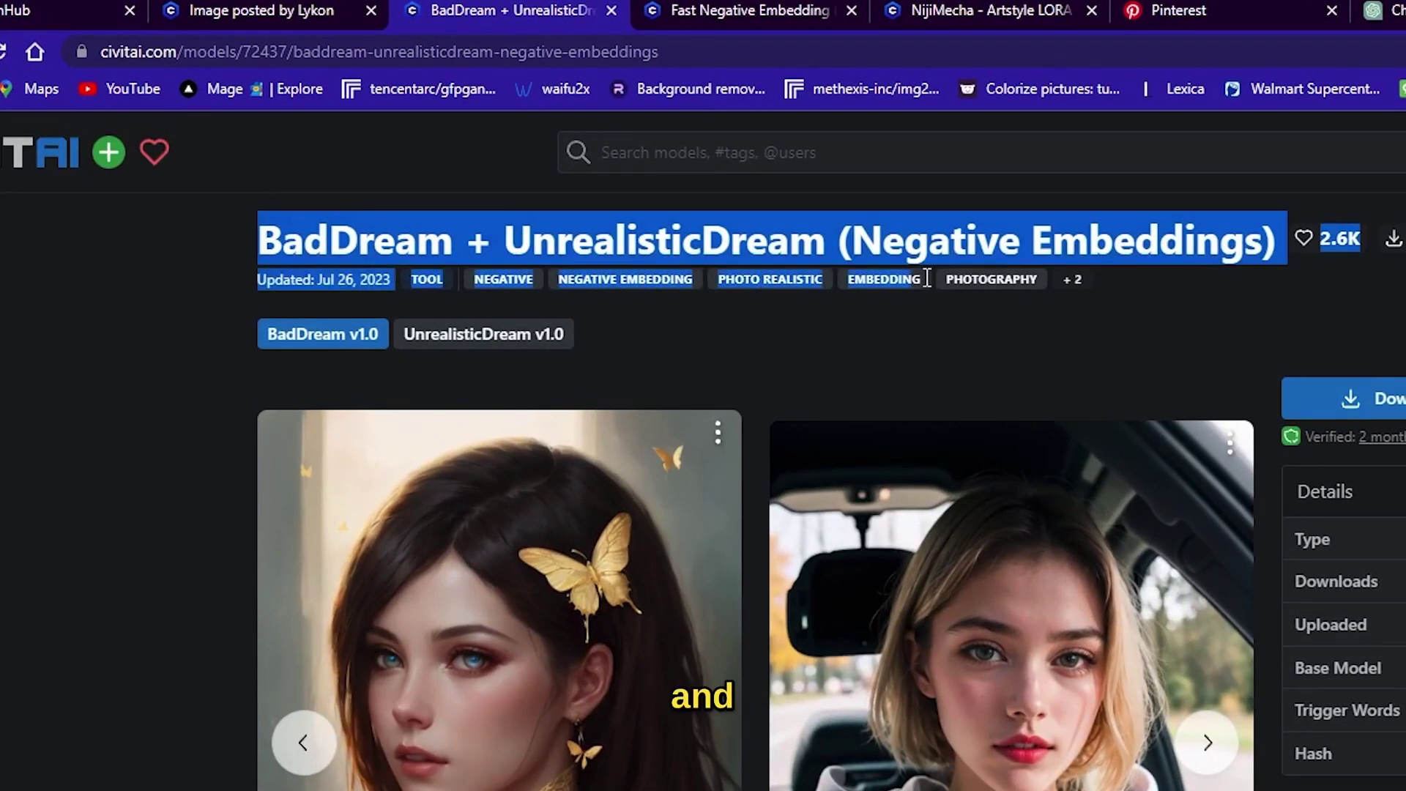
pyautogui.click(1257, 399)
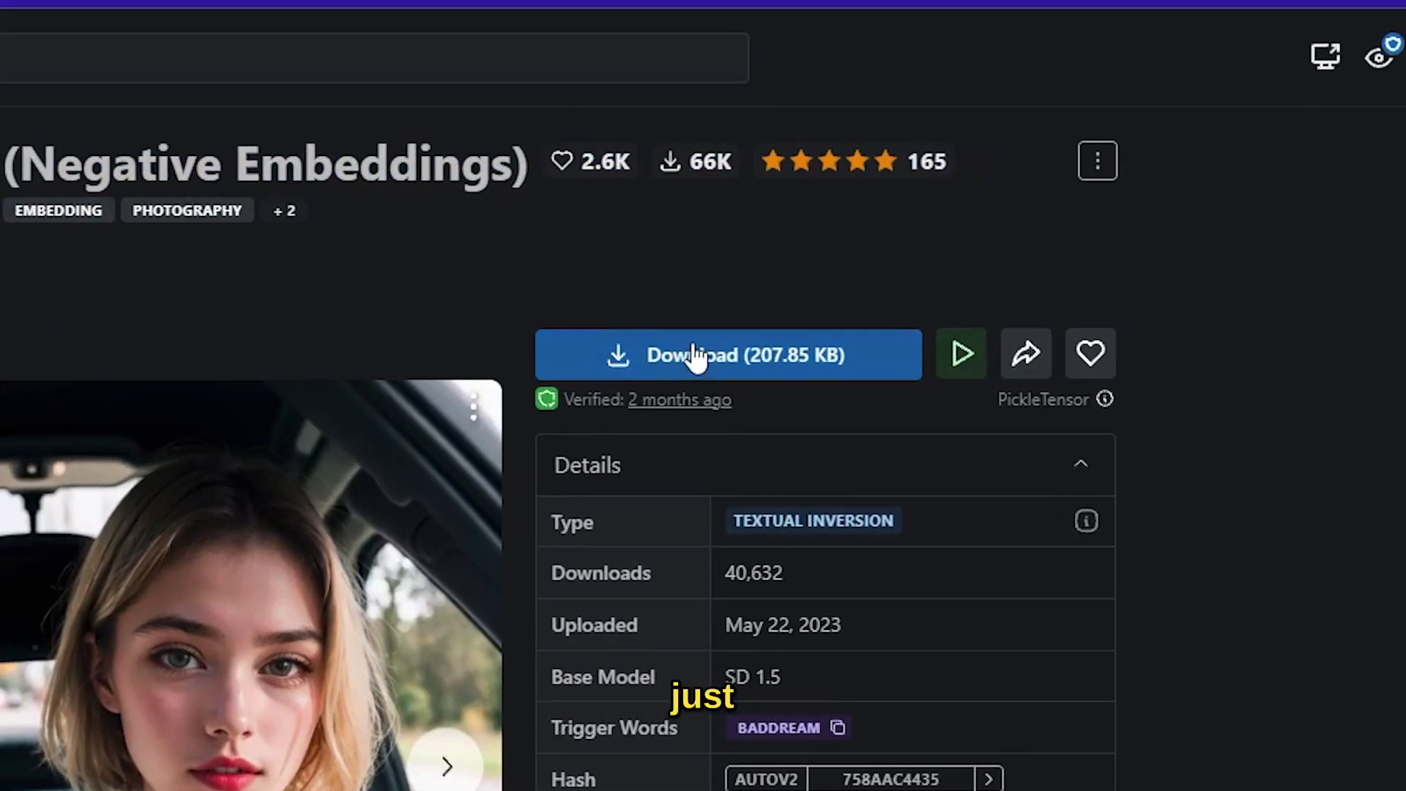
pyautogui.rightClick(693, 346)
pyautogui.click(793, 547)
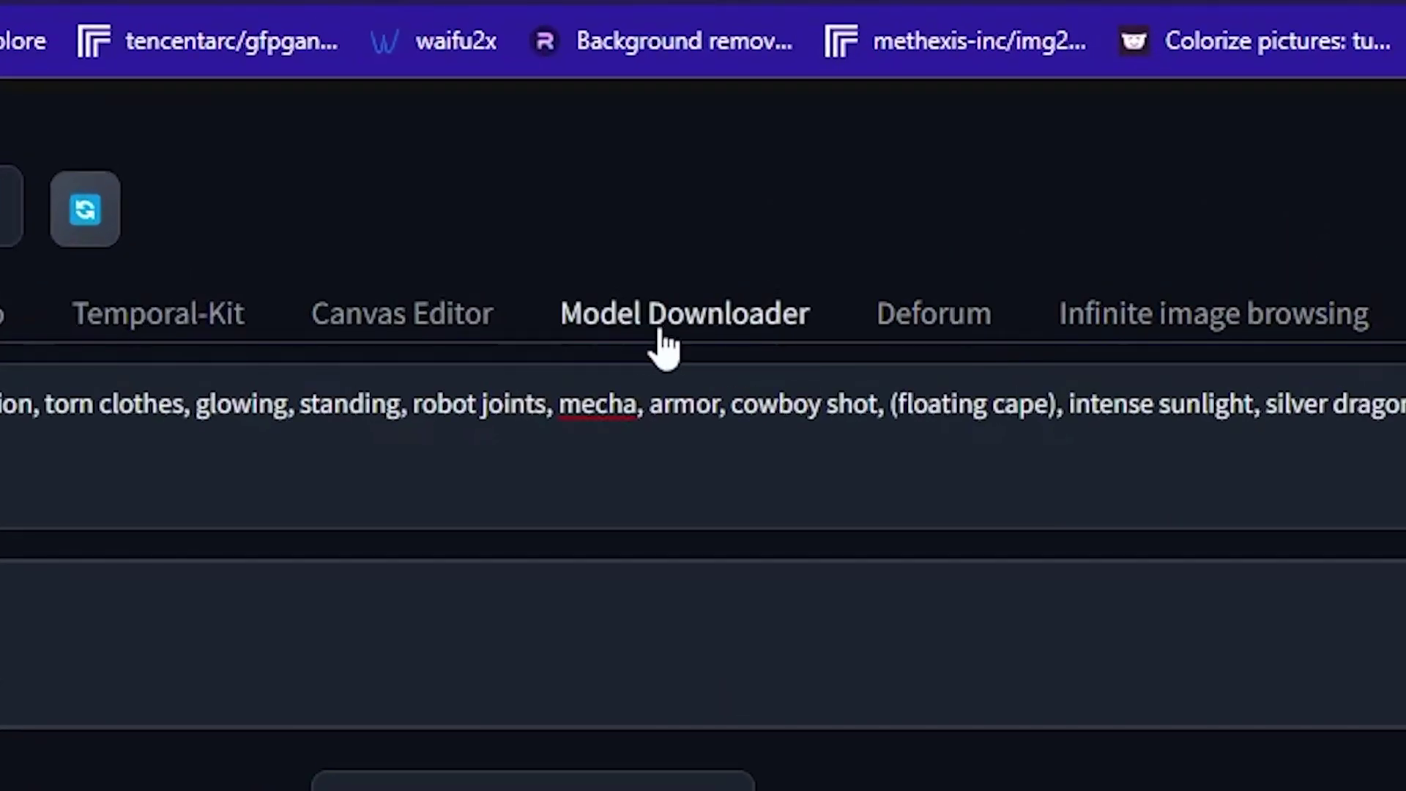
pyautogui.click(663, 333)
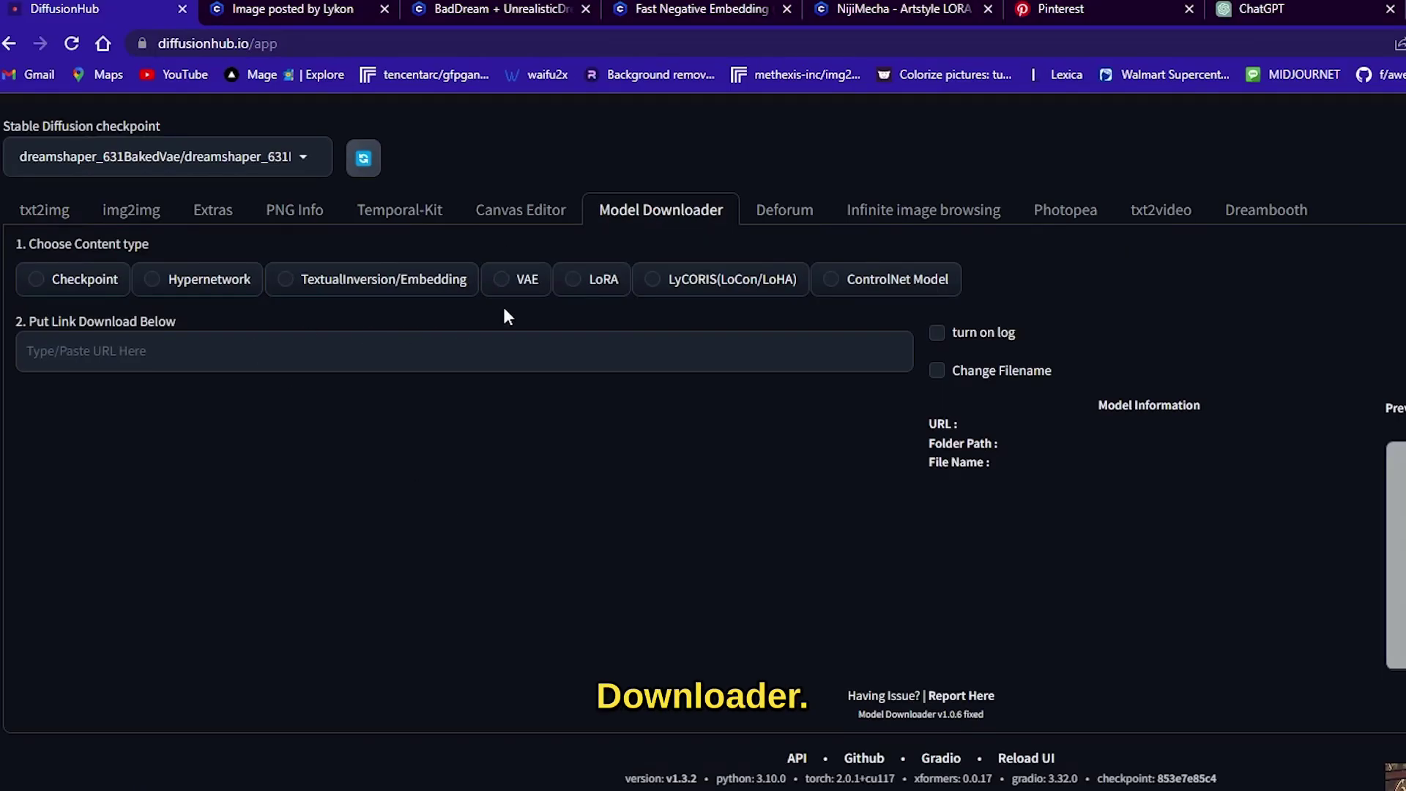
# Download the BadDream link as a TextualInversion/Embedding and reload the UI
pyautogui.click(353, 278)
pyautogui.rightClick(359, 353)
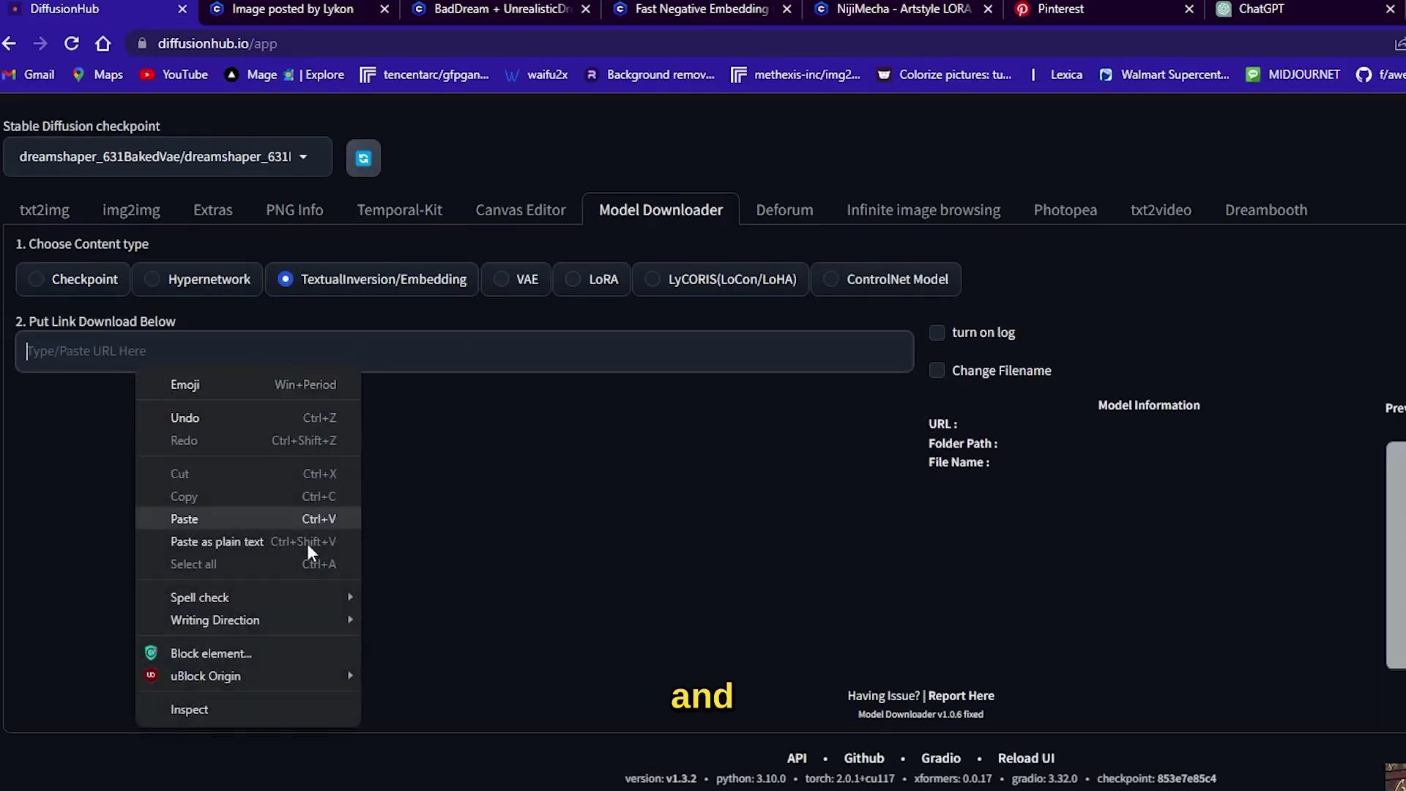
pyautogui.click(297, 520)
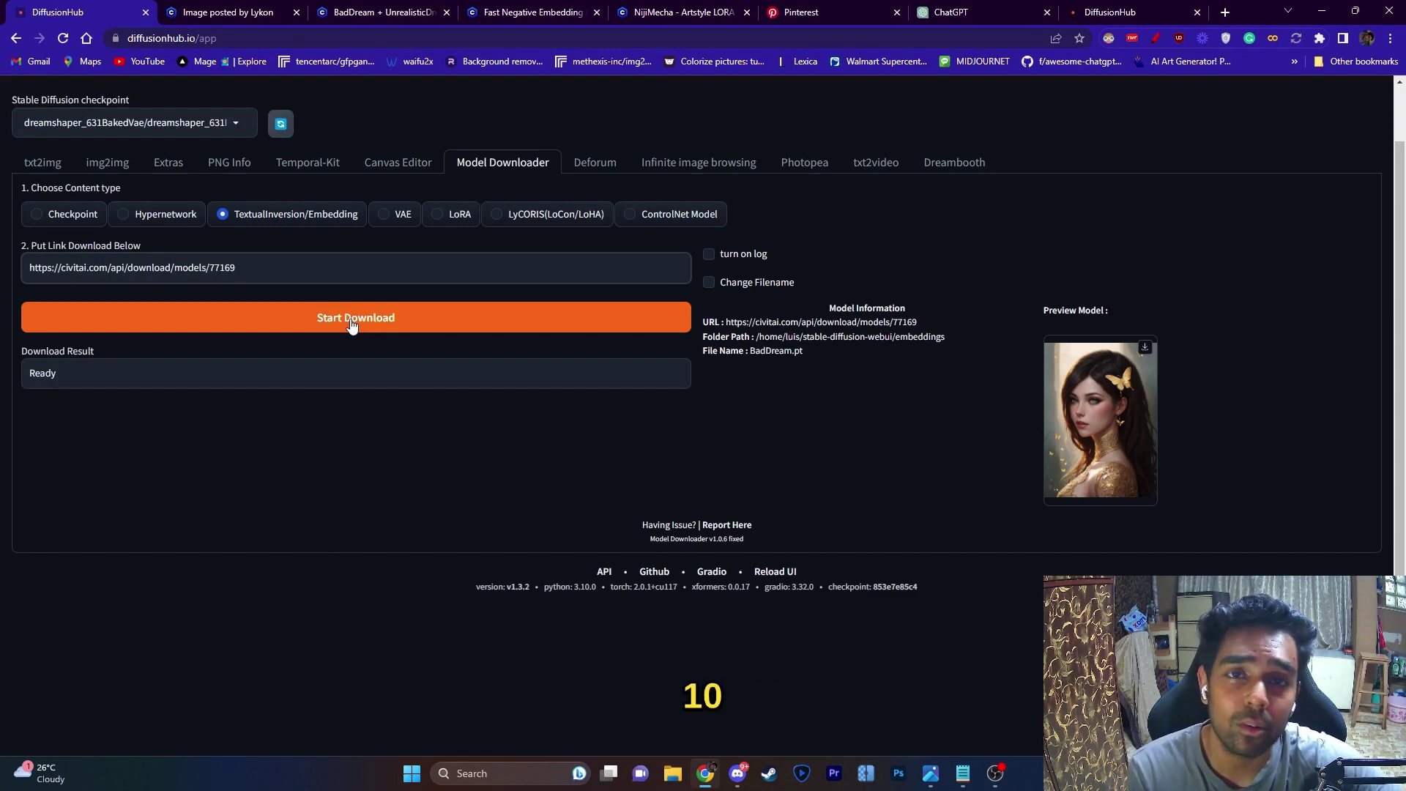
pyautogui.click(766, 571)
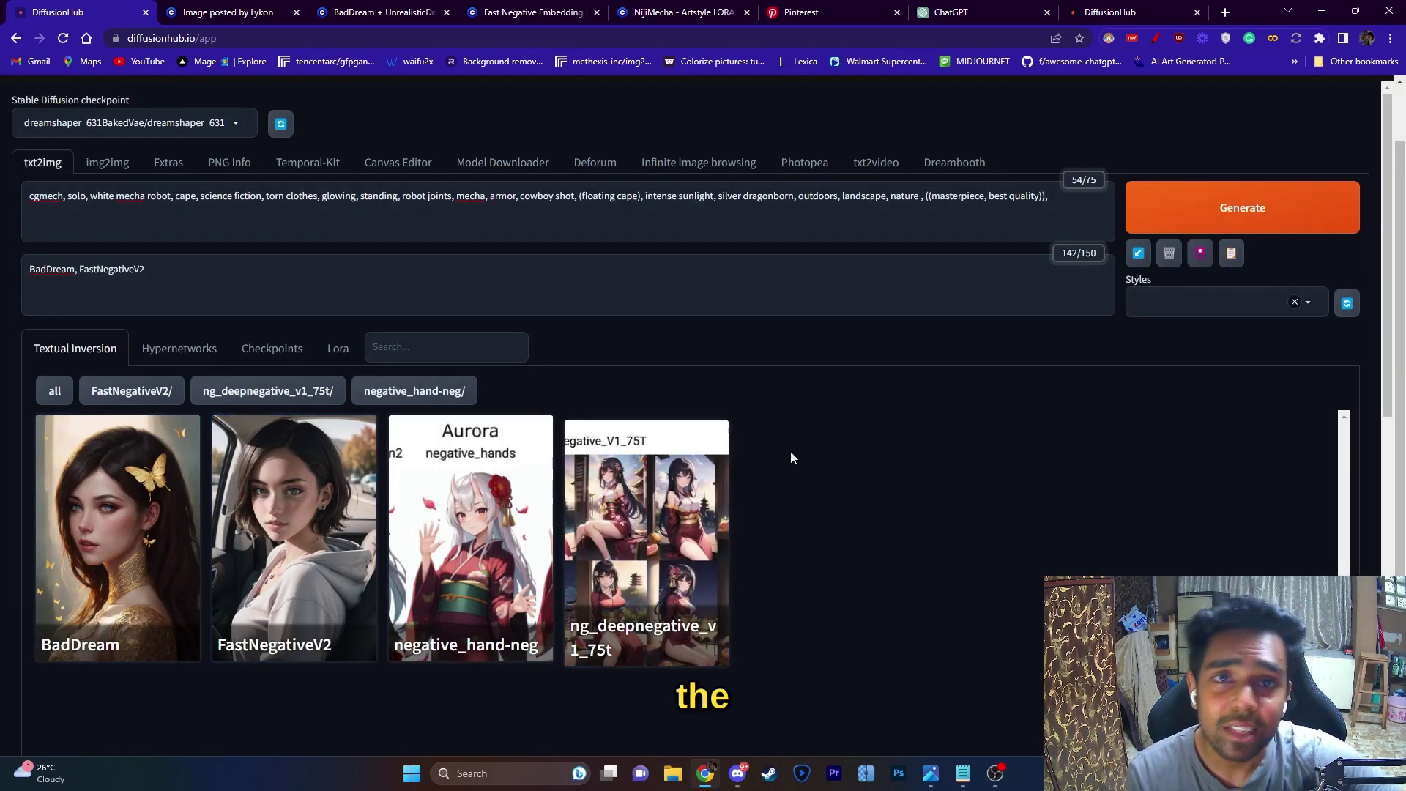
# Add the add_detail LoRA to the prompt with weight 0.7, followed by a comma
pyautogui.click(338, 359)
pyautogui.click(470, 571)
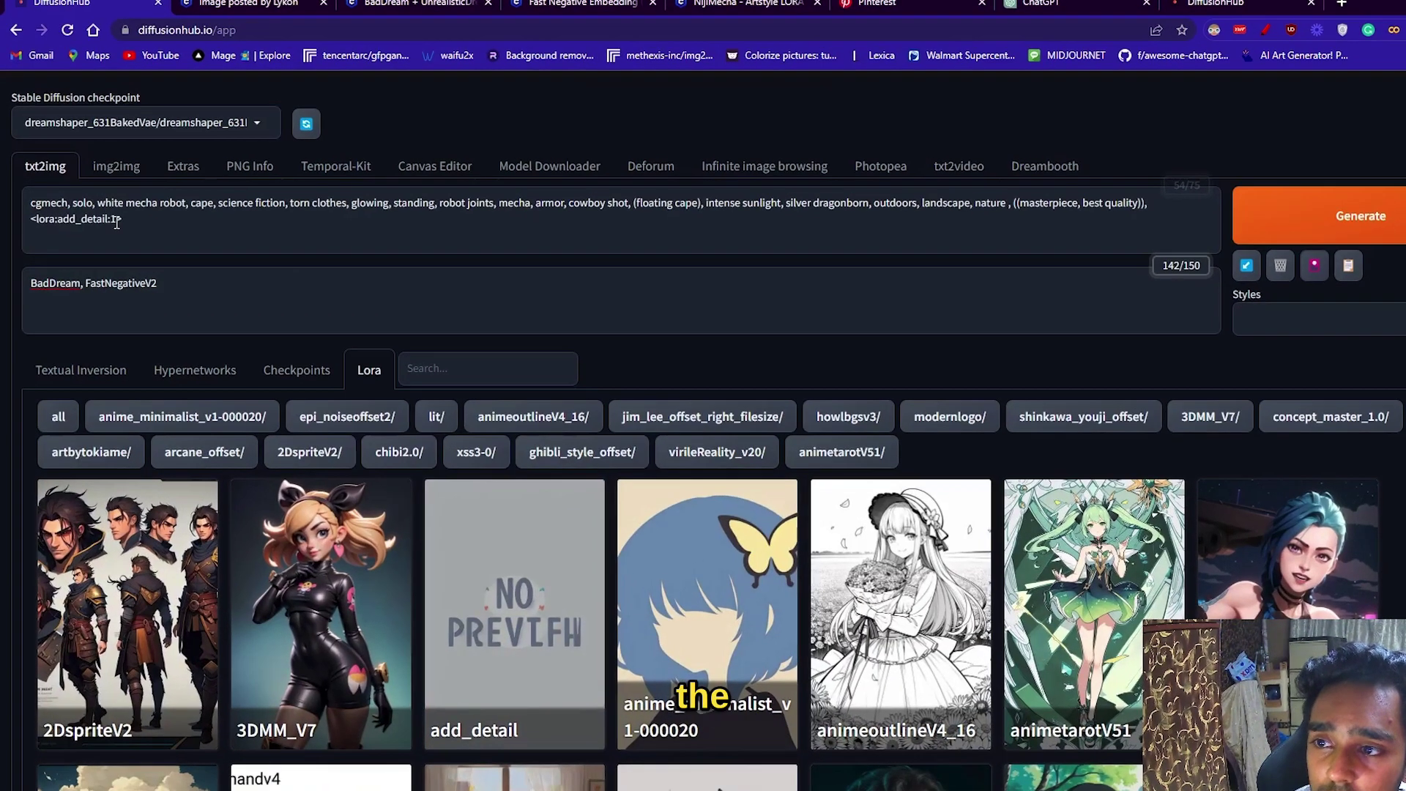
pyautogui.click(117, 220)
pyautogui.press('BackSpace')
pyautogui.write('0.7')
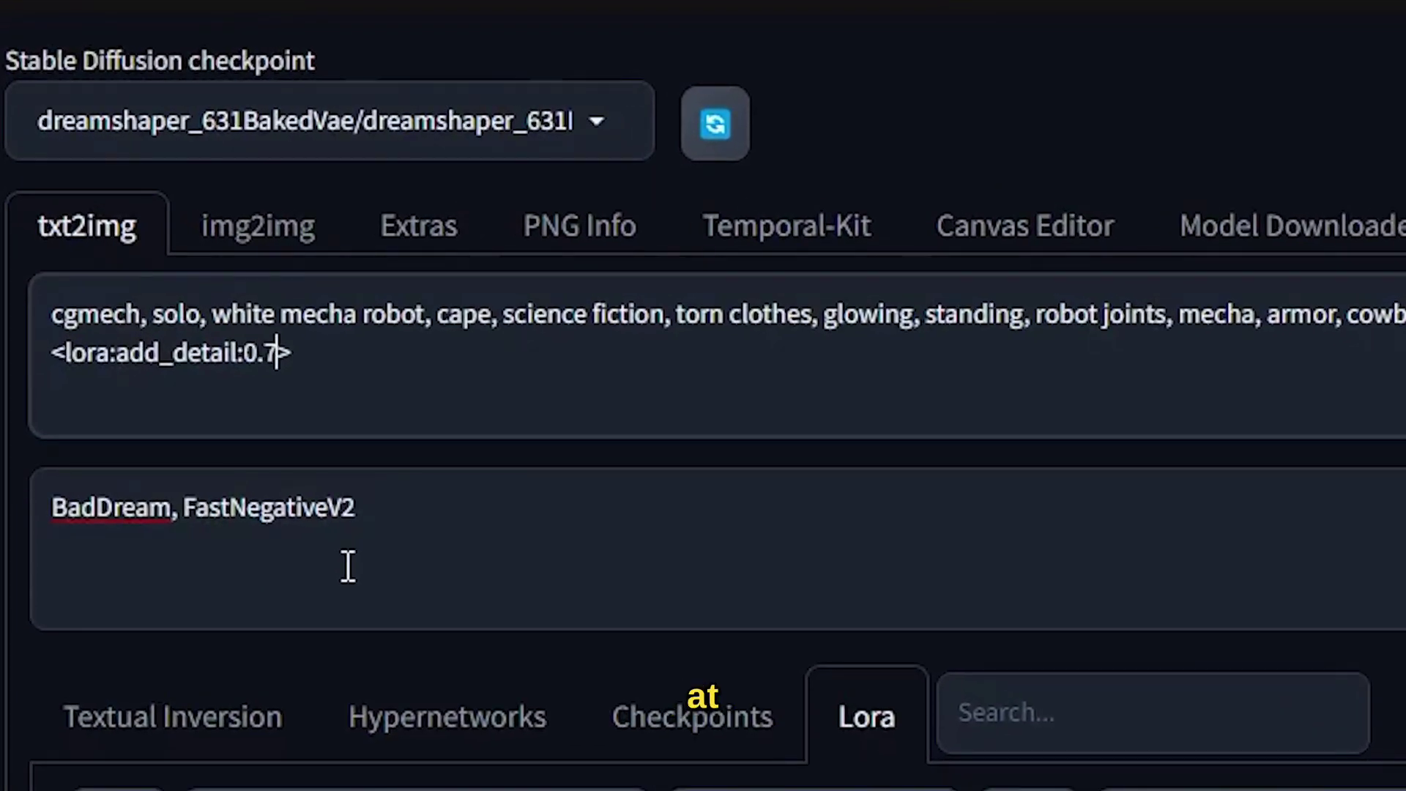
pyautogui.click(330, 356)
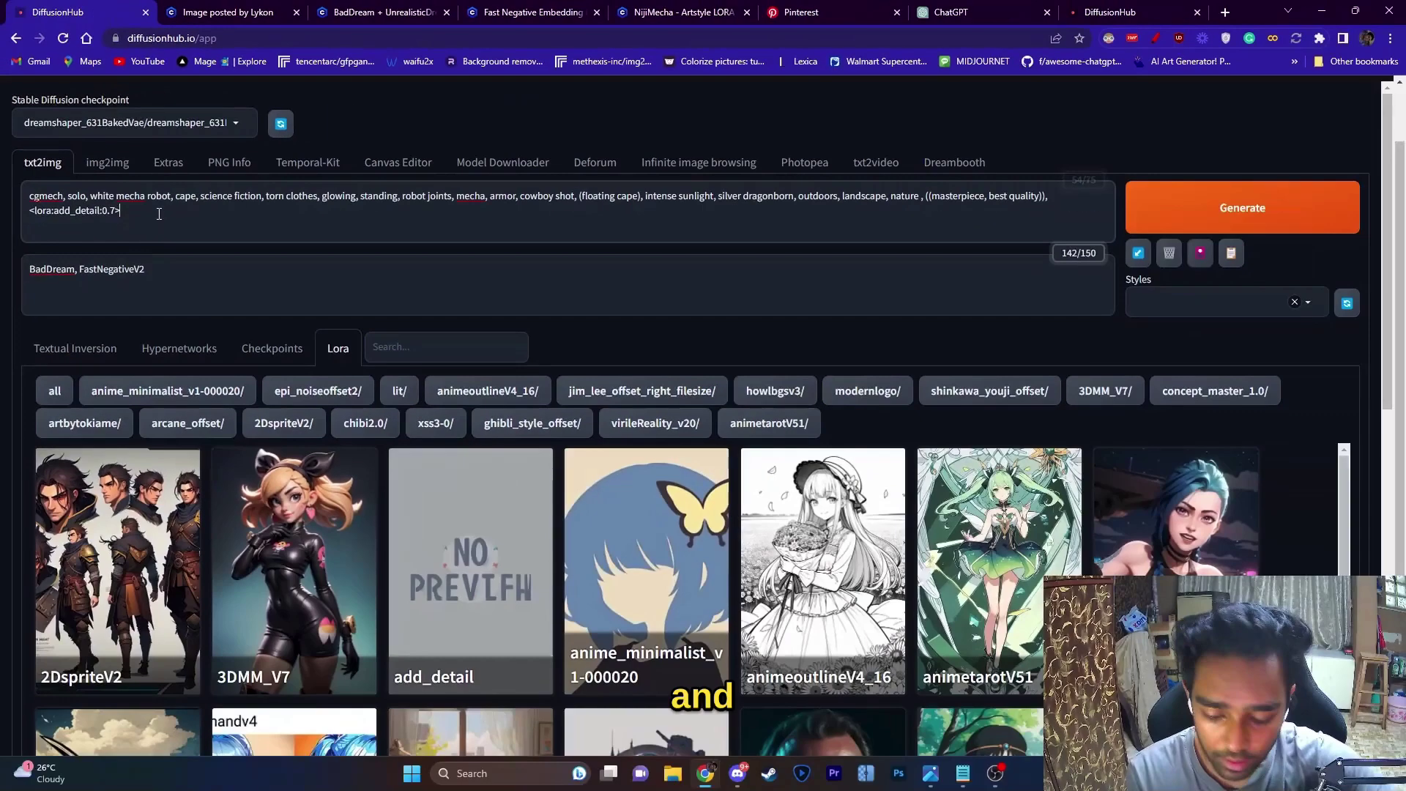
pyautogui.write(',')
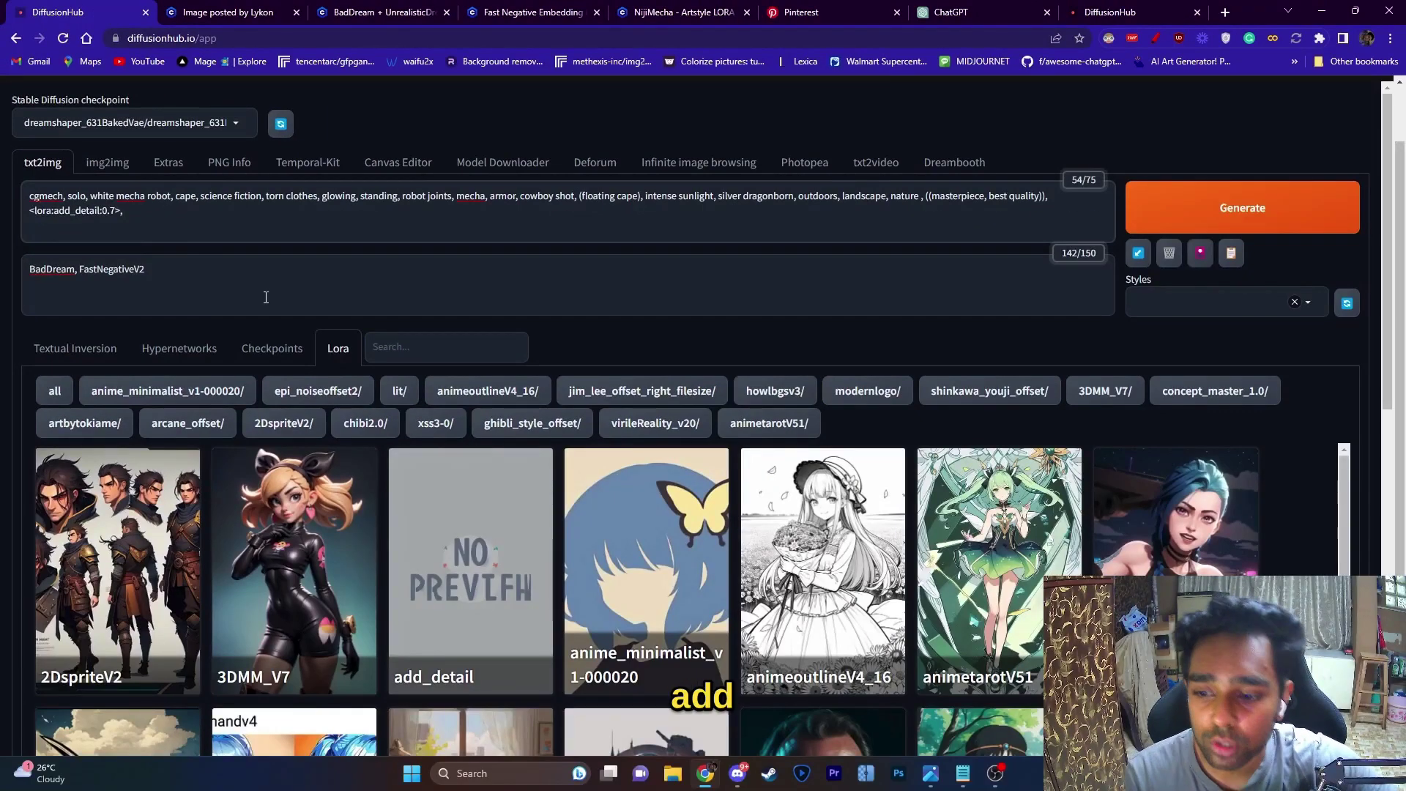
# Add the nijiMecha LoRA found by searching 'niji', and view the generated robot full size
pyautogui.click(378, 348)
pyautogui.write('niji')
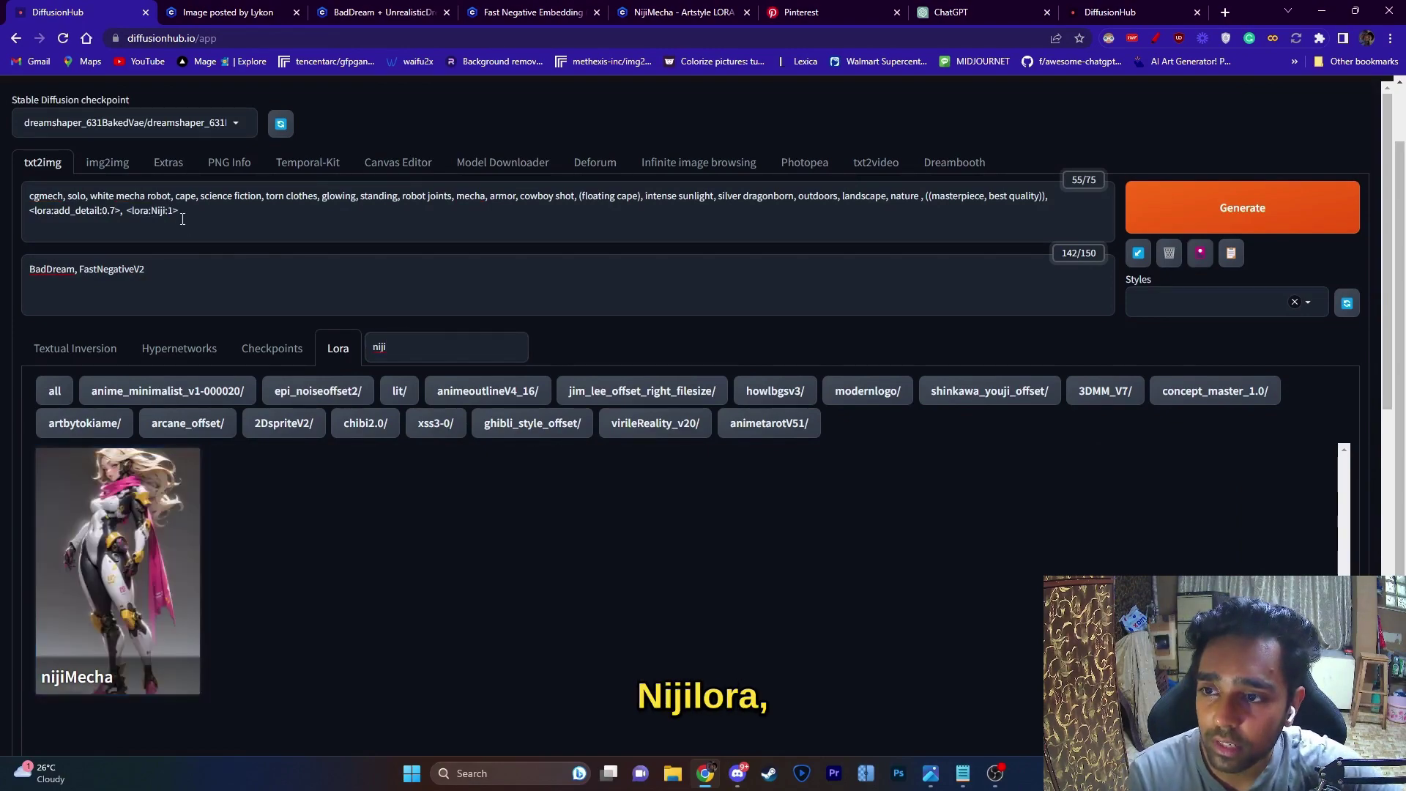
pyautogui.click(117, 571)
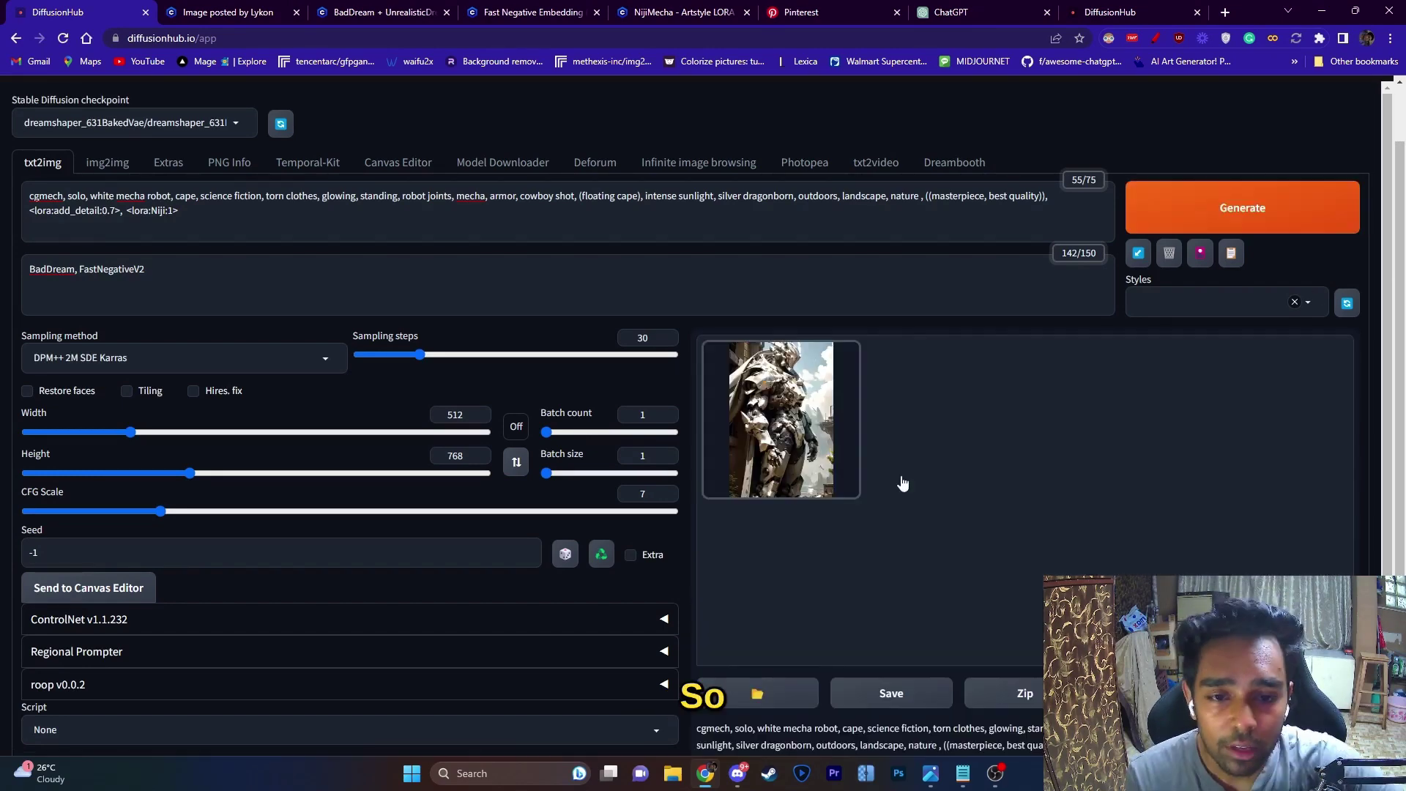
pyautogui.click(995, 494)
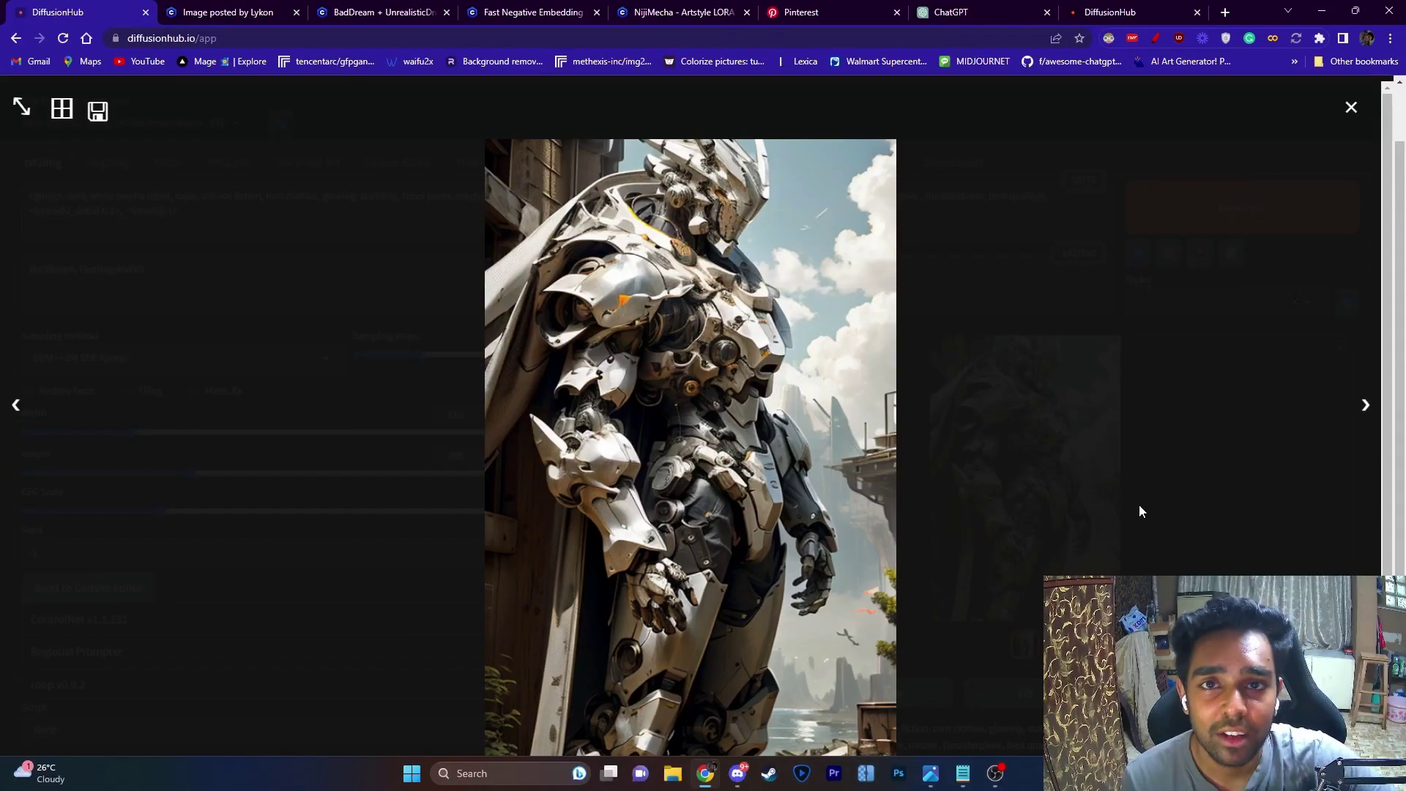
pyautogui.click(1140, 511)
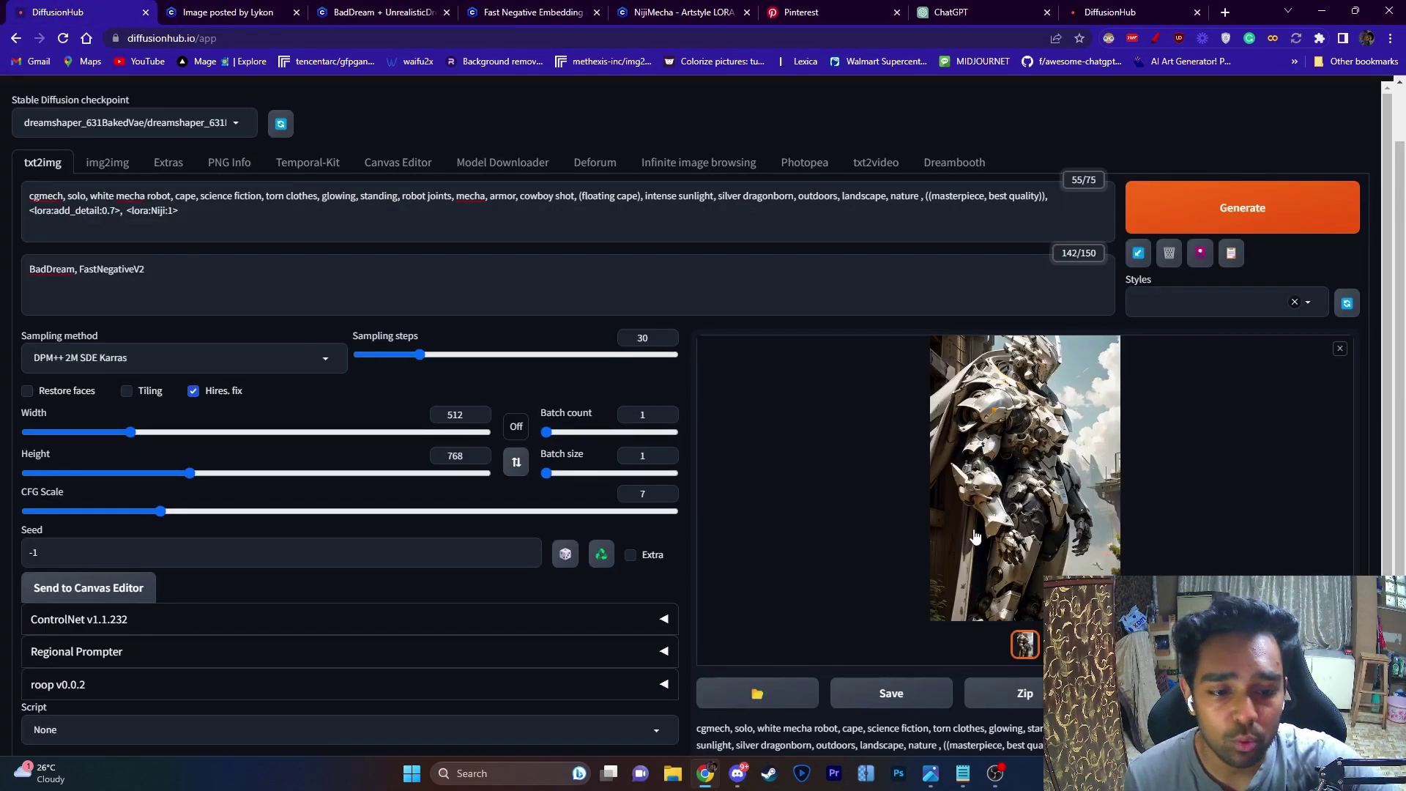
# Set the Hires. fix upscaler to R-ESRGAN 4x+ Anime6B and recheck the latest render
pyautogui.scroll(-1, 975, 535)
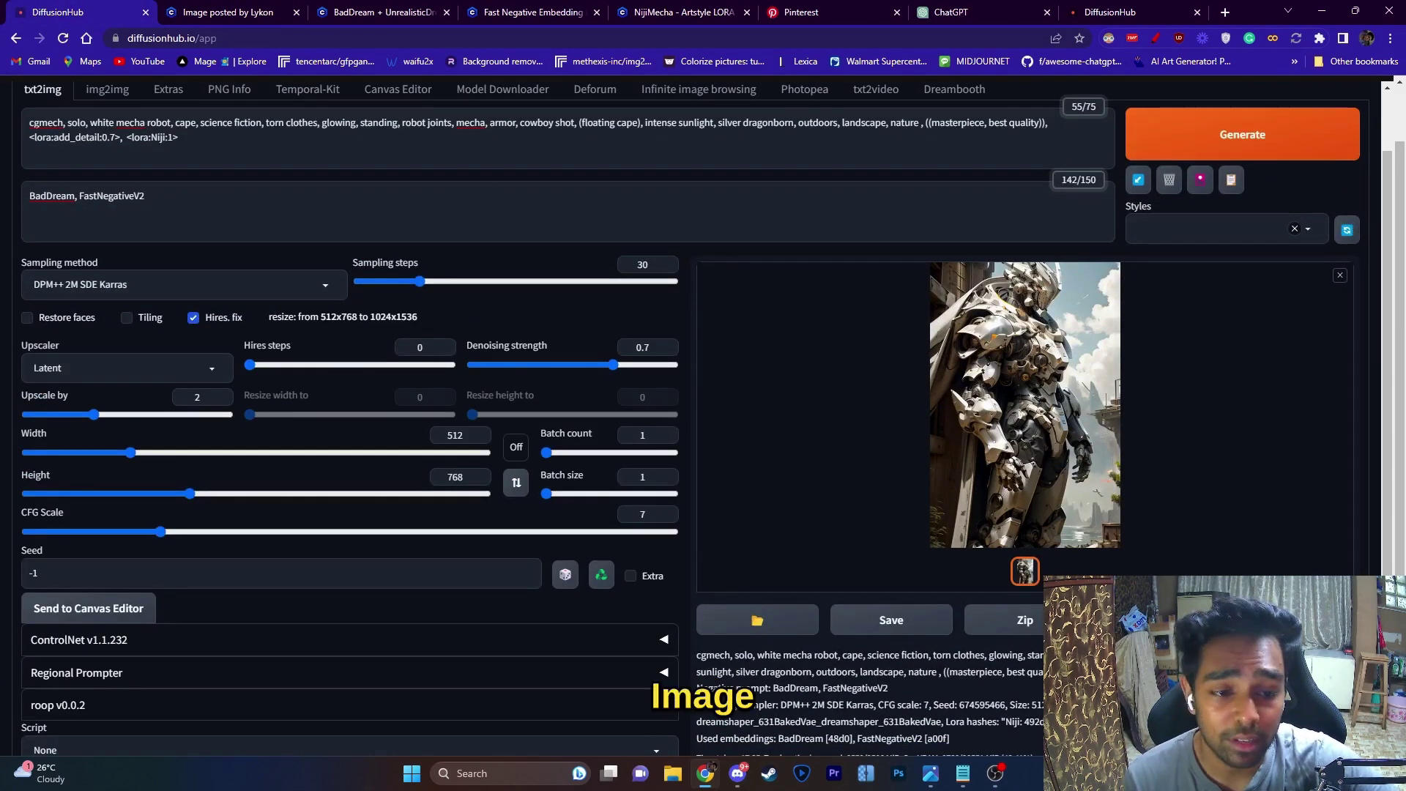
pyautogui.click(216, 371)
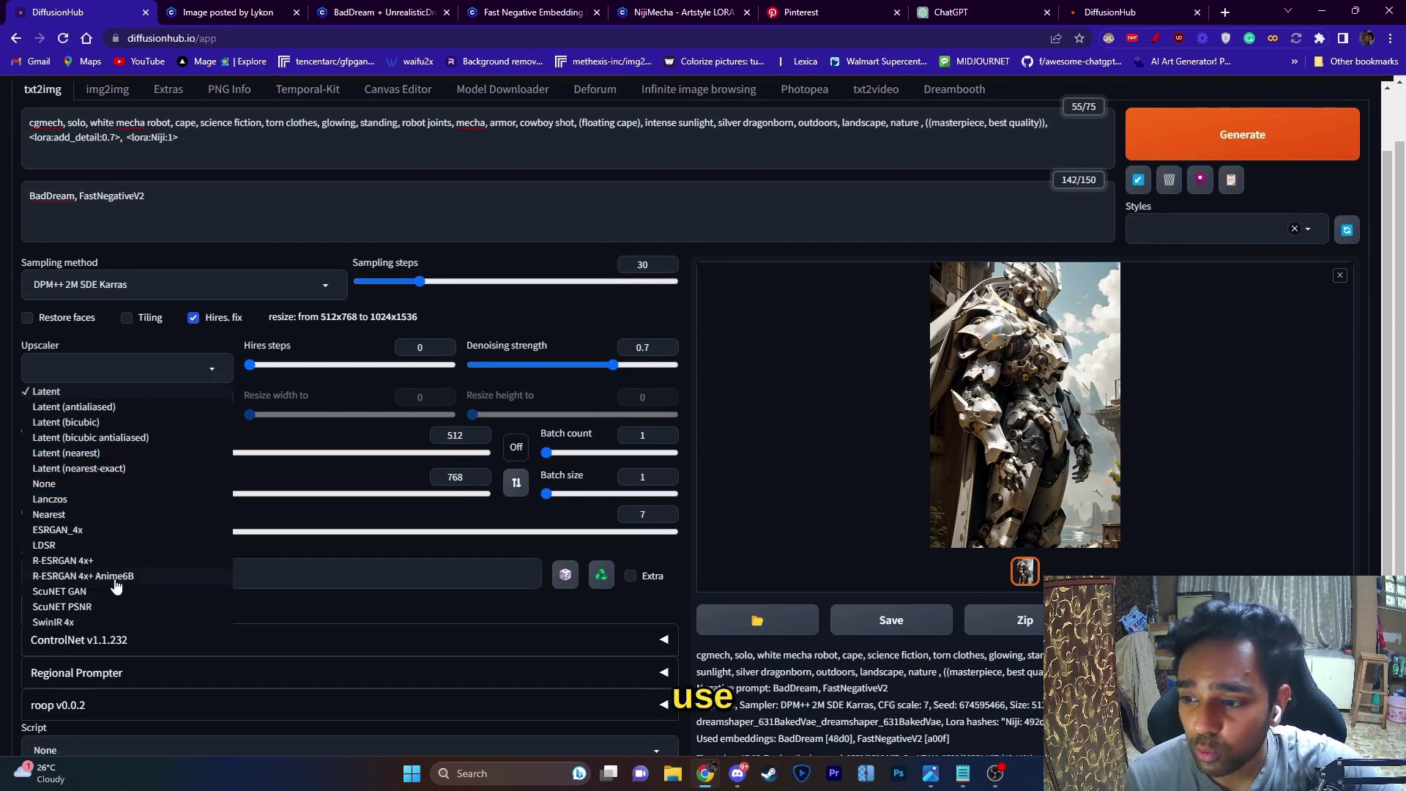
pyautogui.click(83, 577)
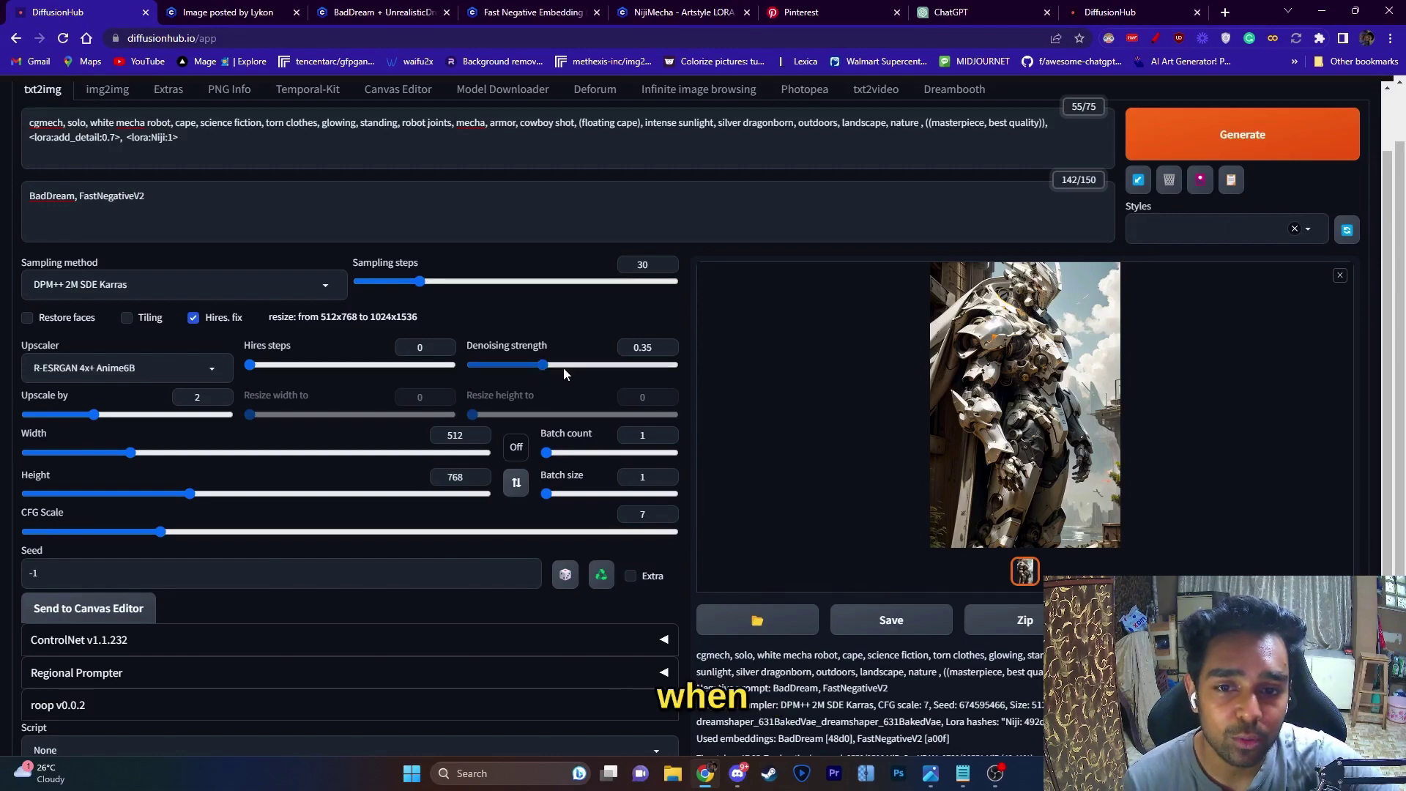
pyautogui.scroll(1, 755, 381)
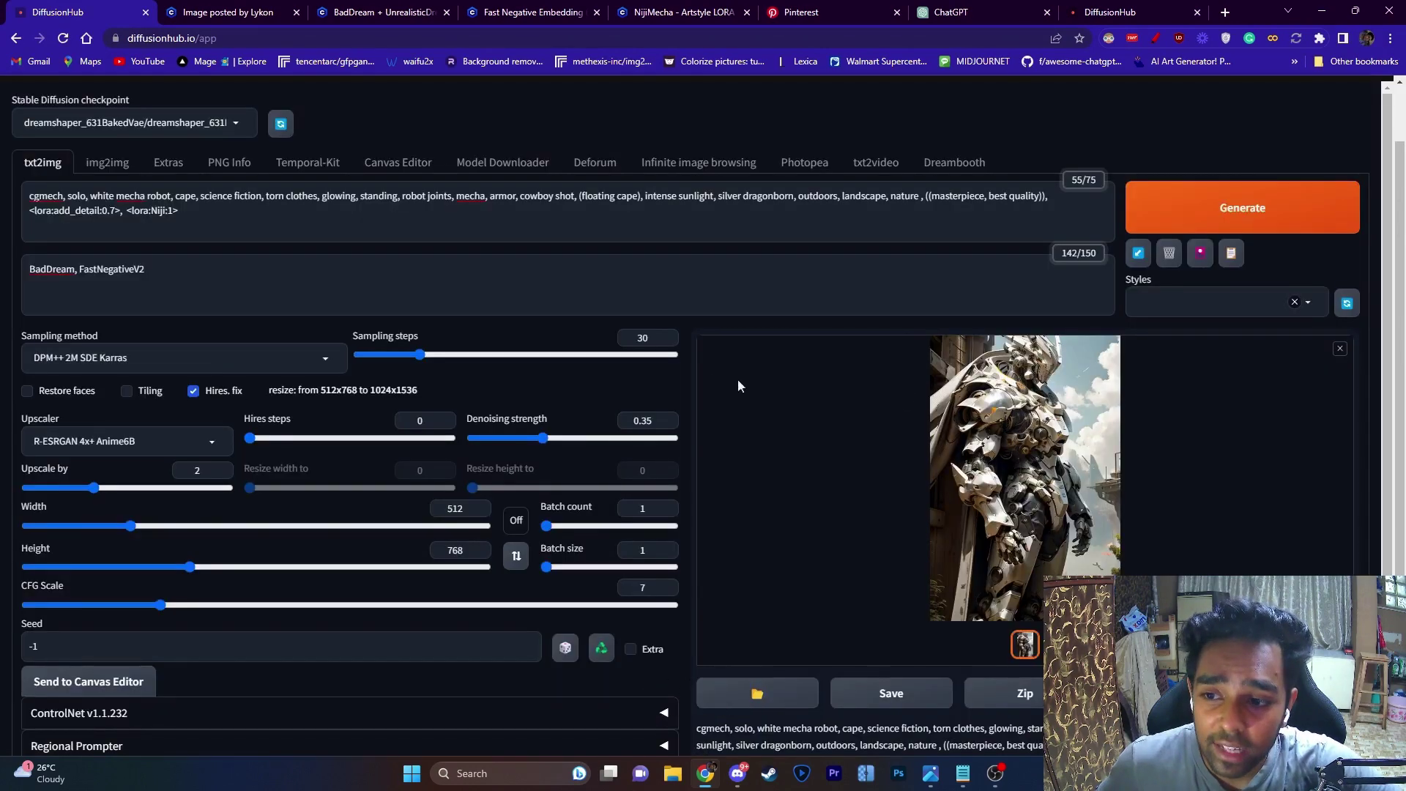
pyautogui.click(1028, 435)
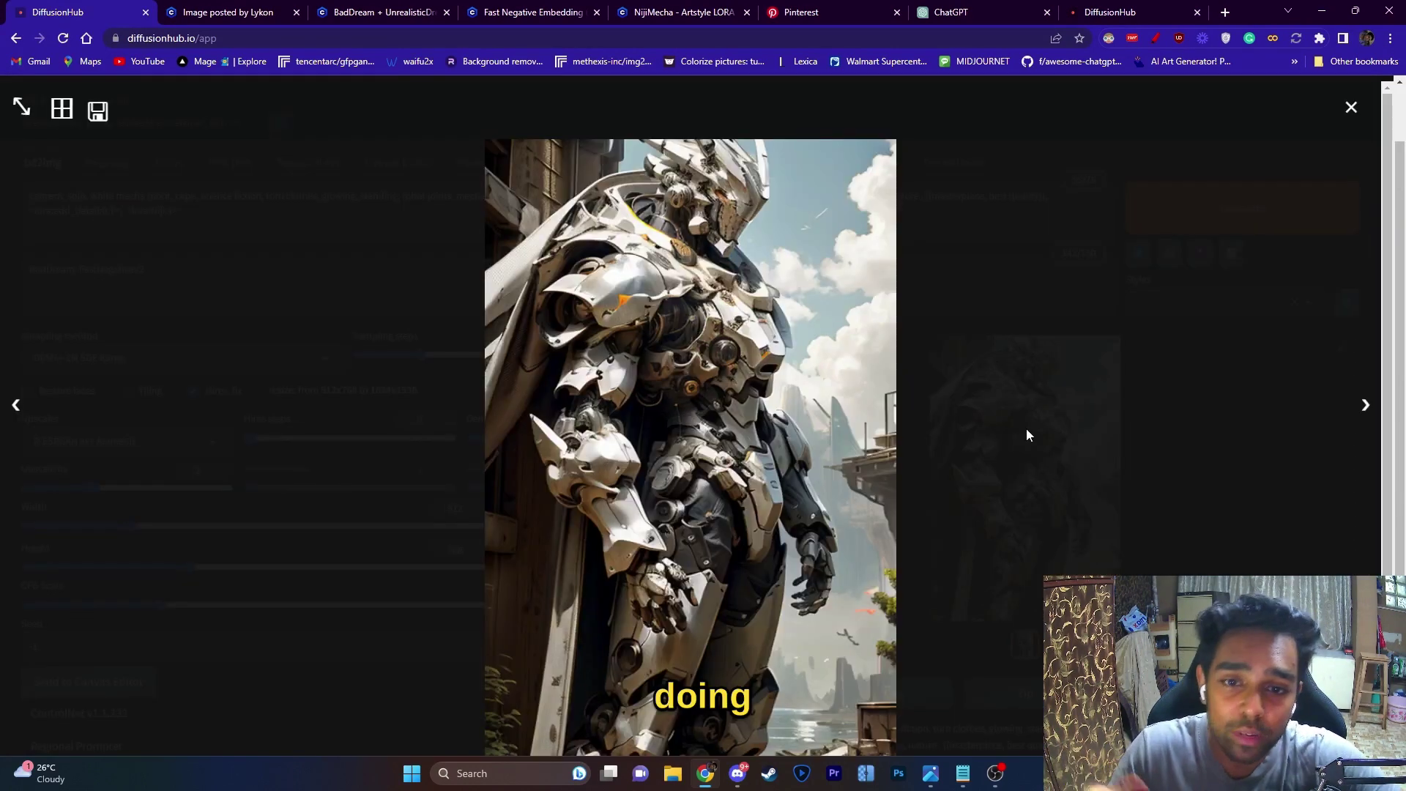
pyautogui.click(1188, 467)
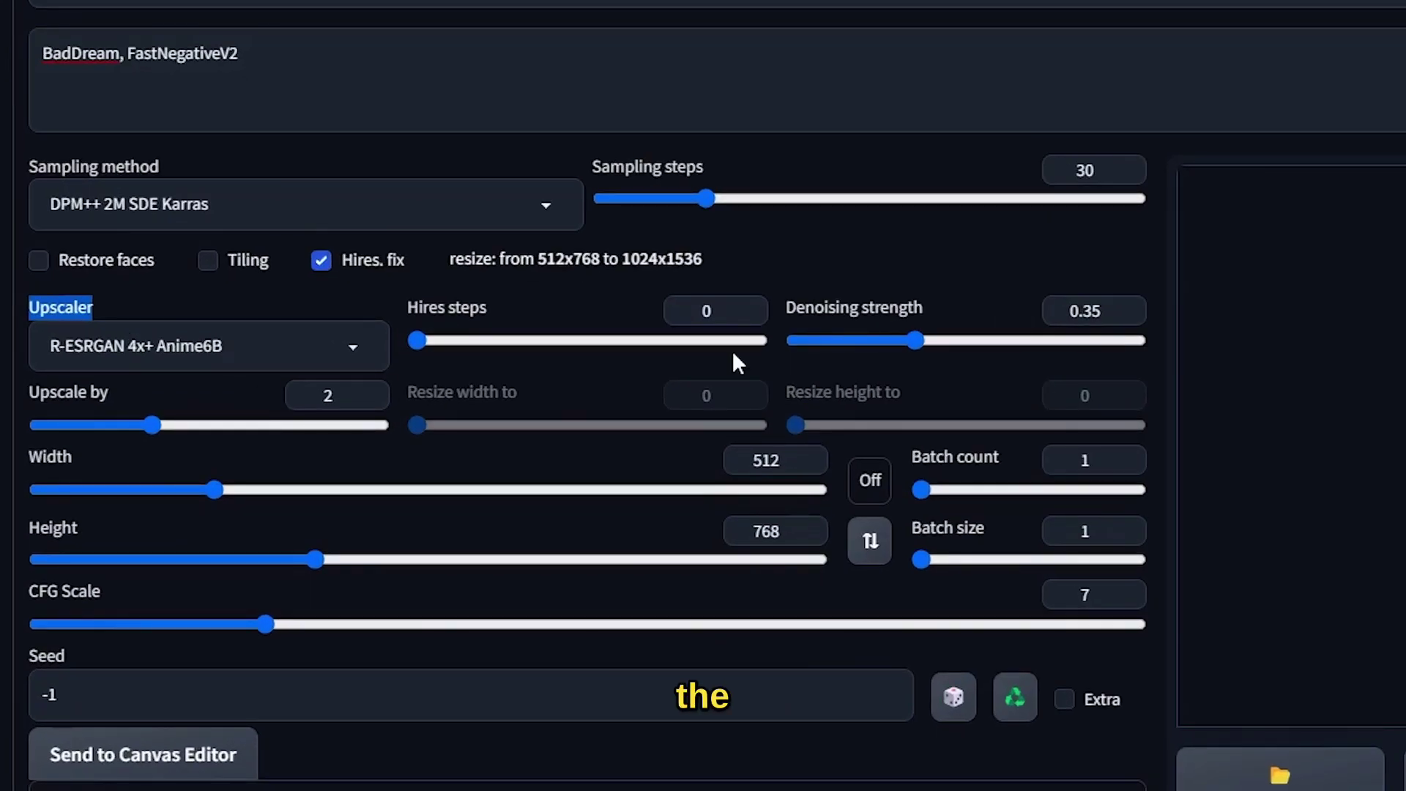
# Generate a hires-fixed image with 0.35 denoising and 2× upscale
pyautogui.tripleClick(788, 307)
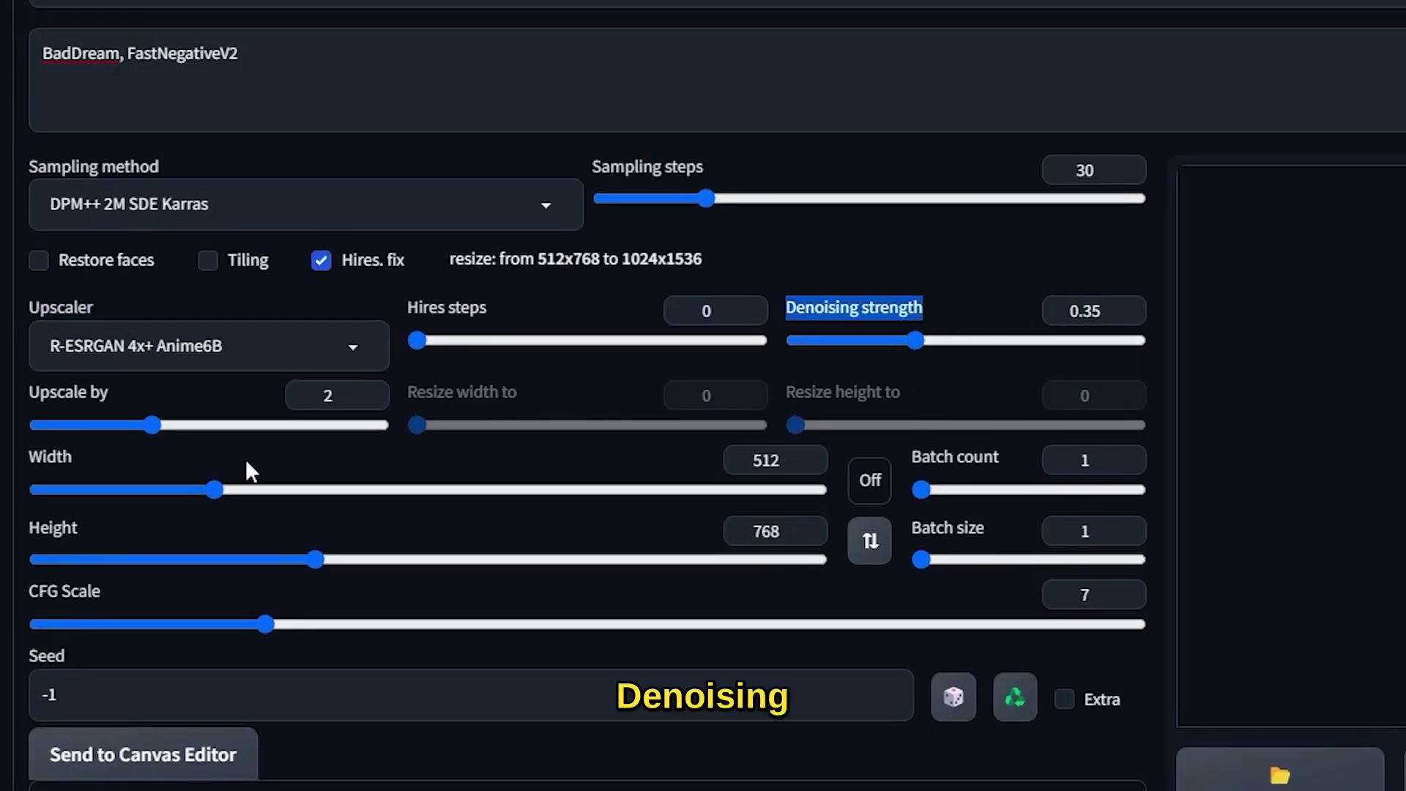
pyautogui.moveTo(33, 395); pyautogui.dragTo(596, 417)
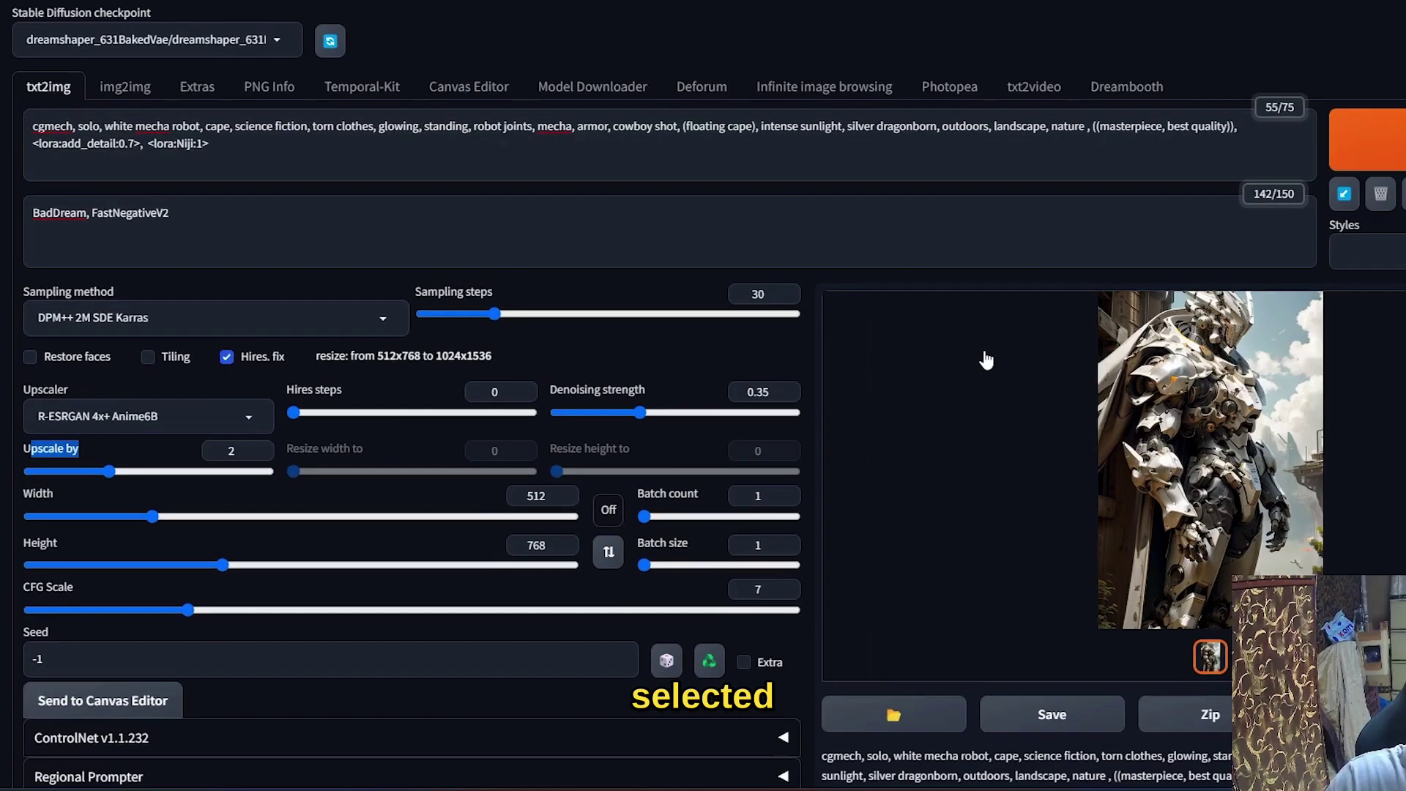
pyautogui.hotkey('ctrl', 'Return')
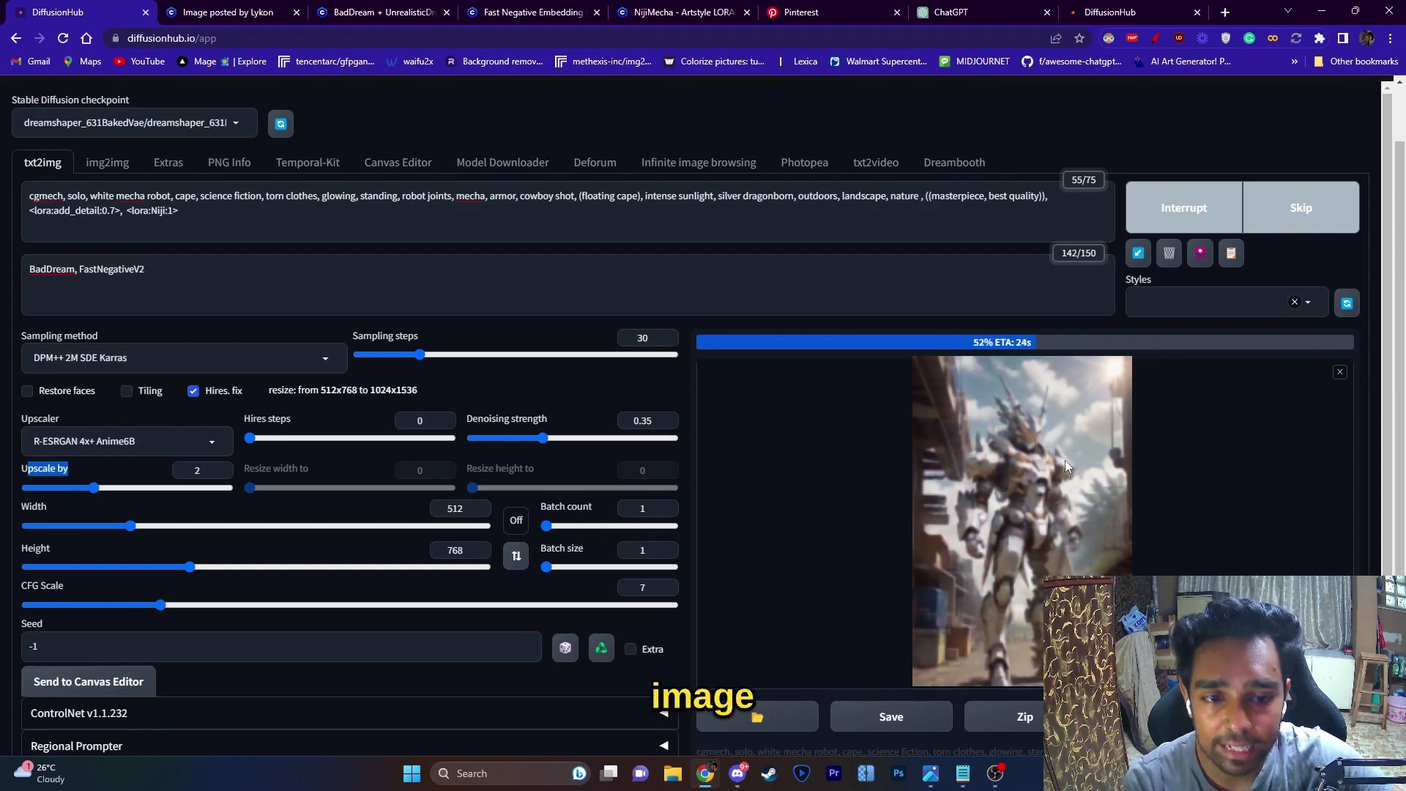
# Check the 1024x1536 resolution and 1m 37.18s time, then view the render full size
pyautogui.moveTo(370, 393); pyautogui.dragTo(418, 397)
pyautogui.click(484, 394)
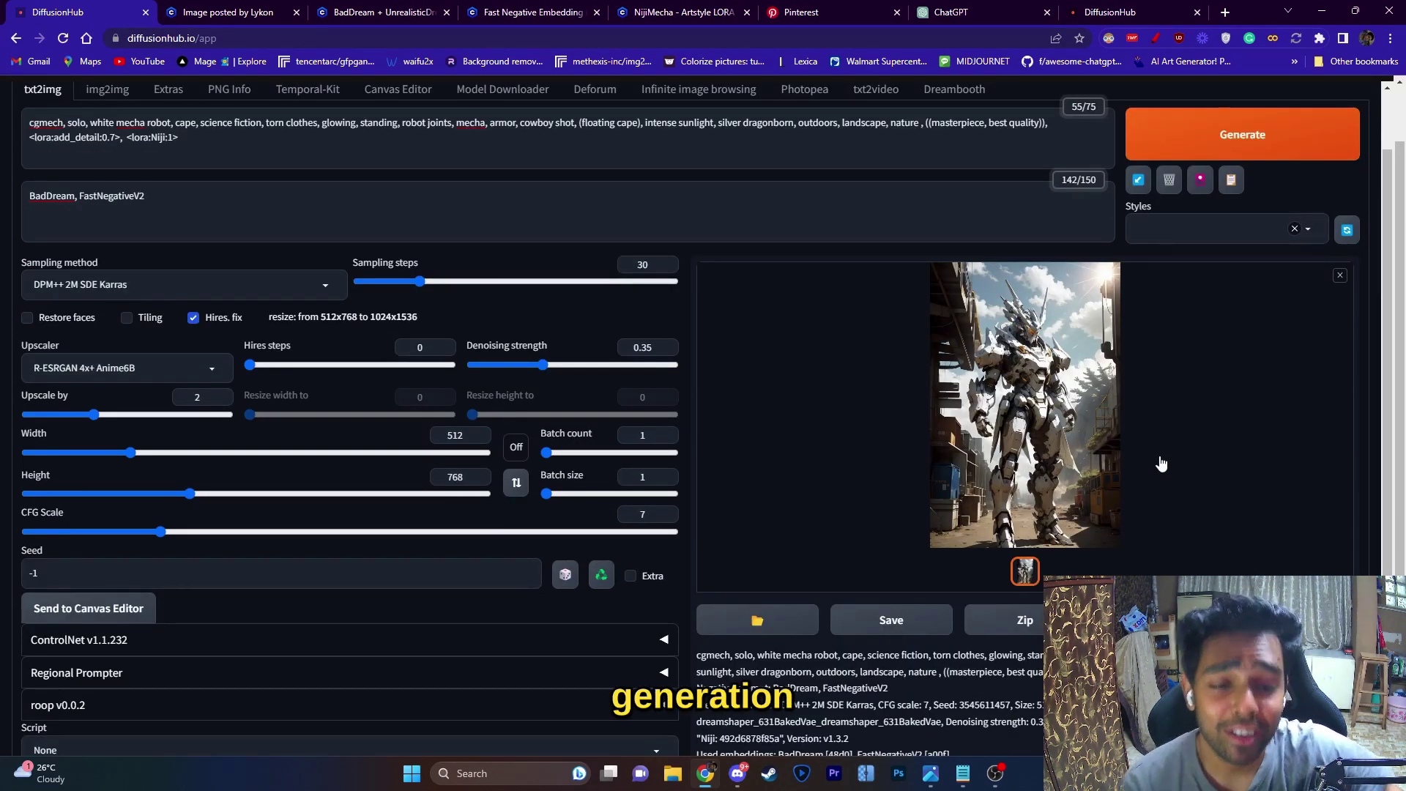
pyautogui.scroll(-1, 1163, 460)
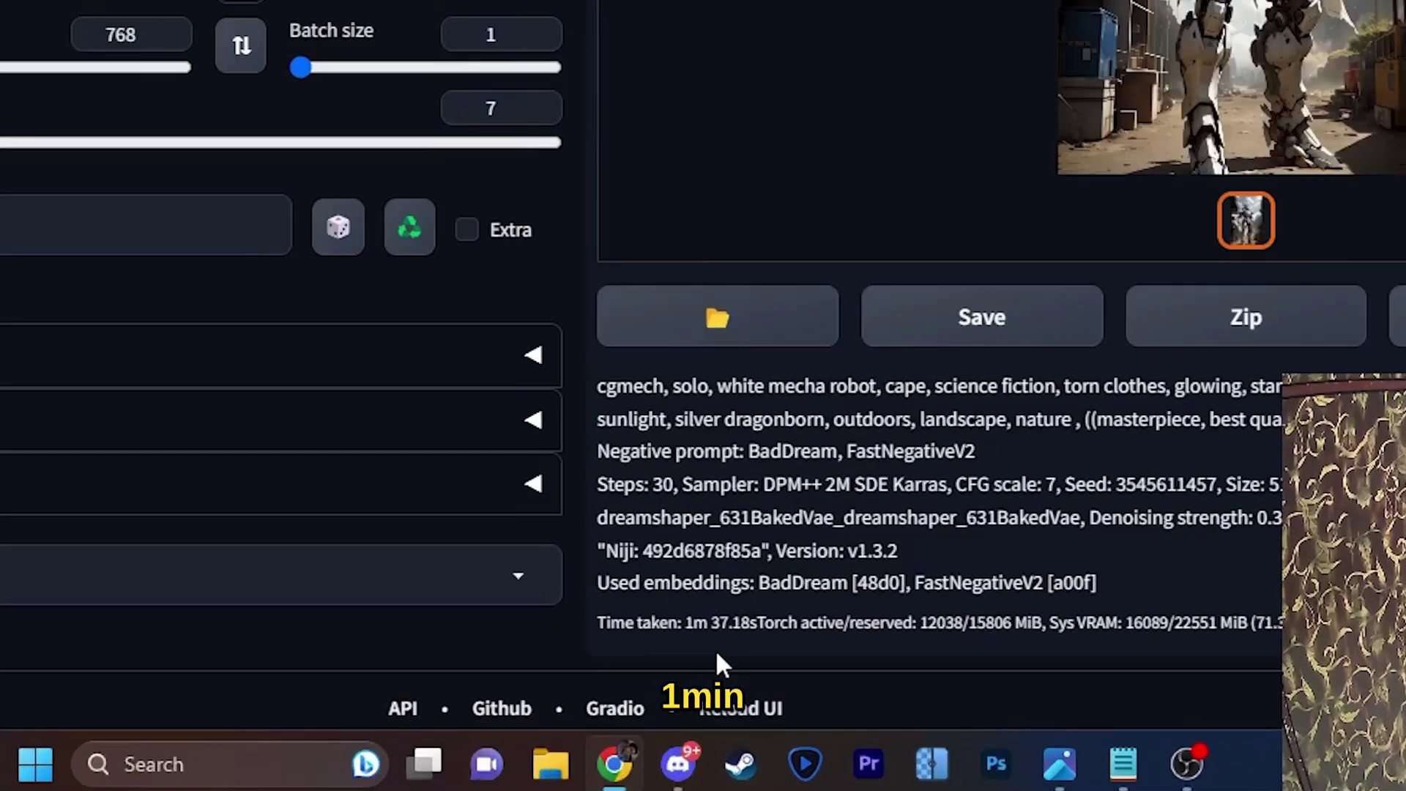
pyautogui.moveTo(741, 708); pyautogui.dragTo(774, 708)
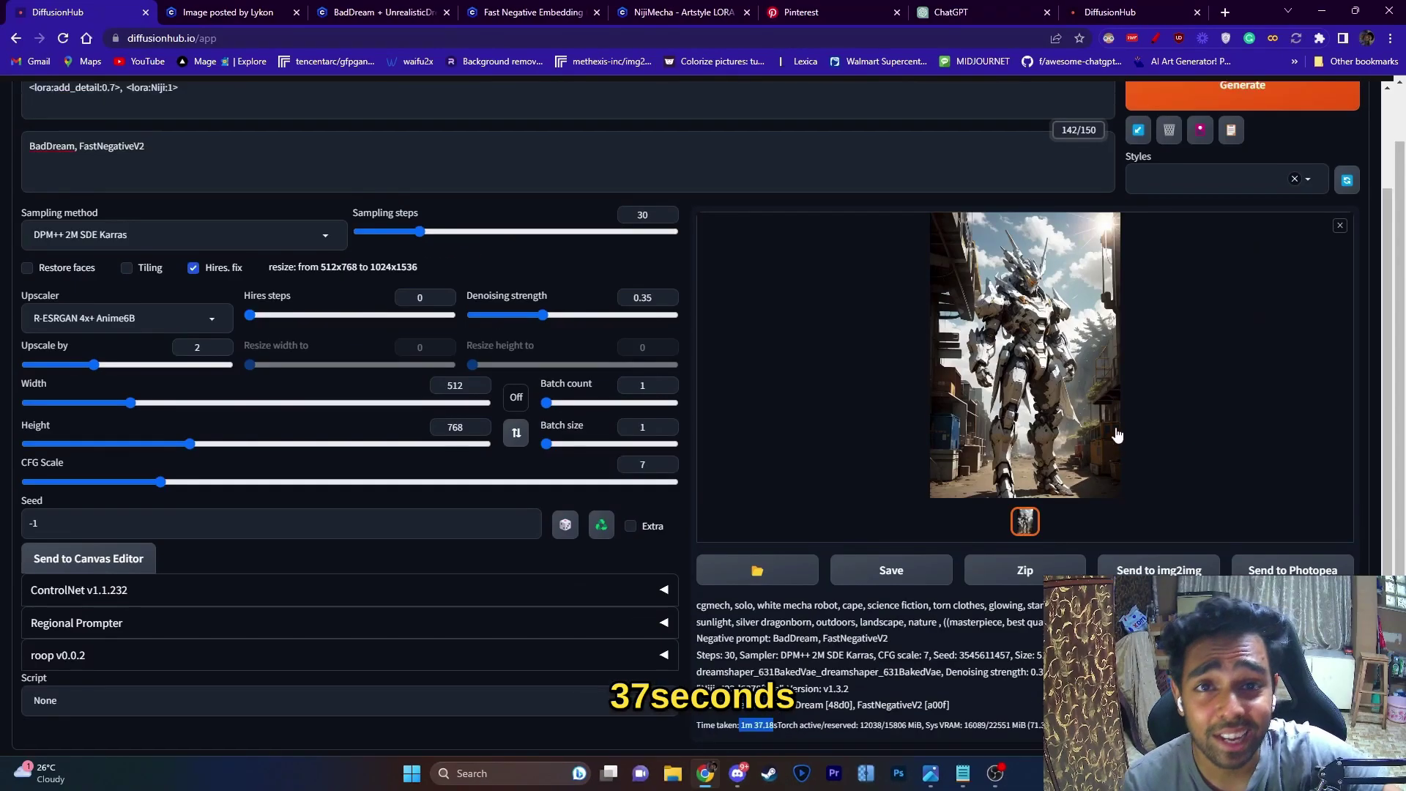
pyautogui.scroll(2, 1084, 480)
pyautogui.click(1062, 480)
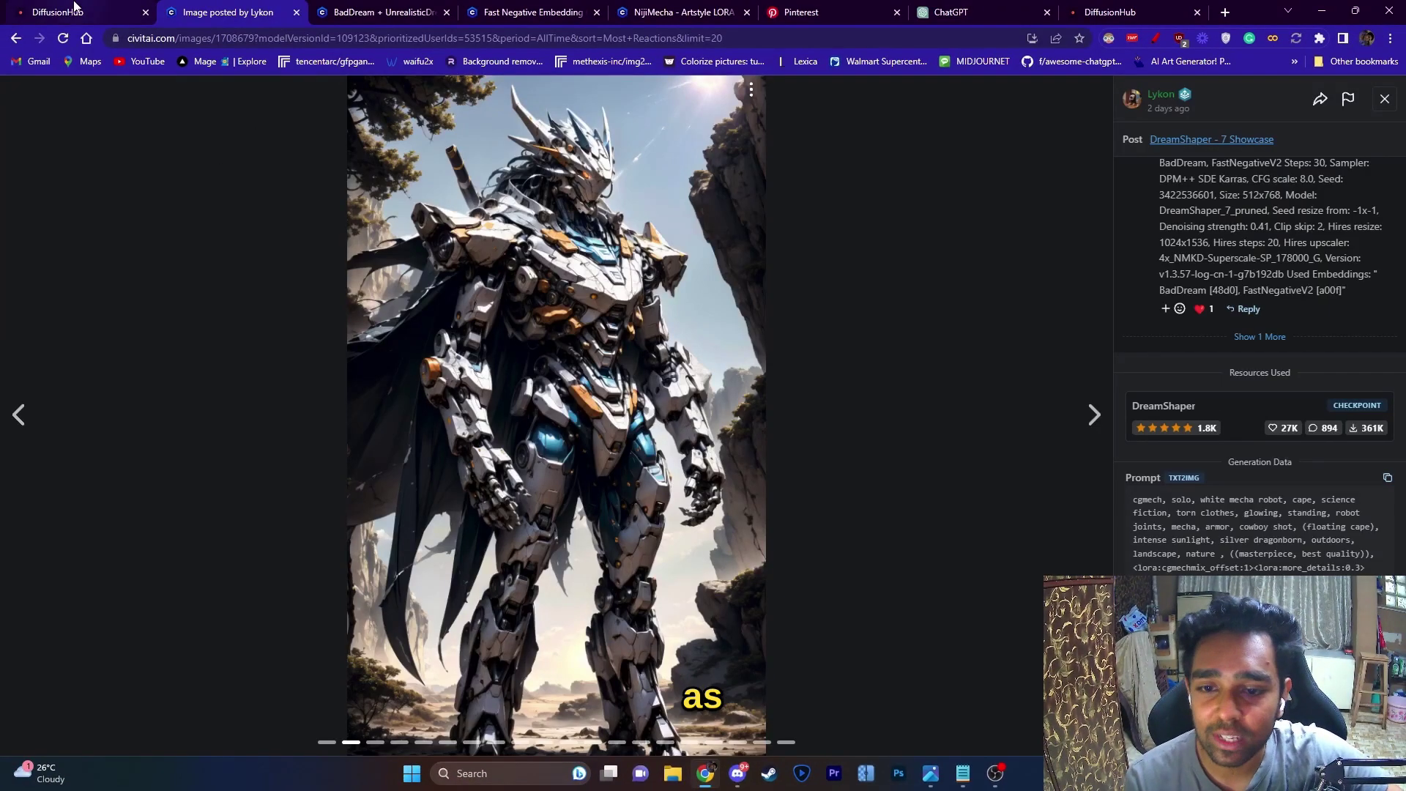
# Flip between the Civitai reference mecha and the DiffusionHub render, ending on the render
pyautogui.click(96, 12)
pyautogui.click(212, 12)
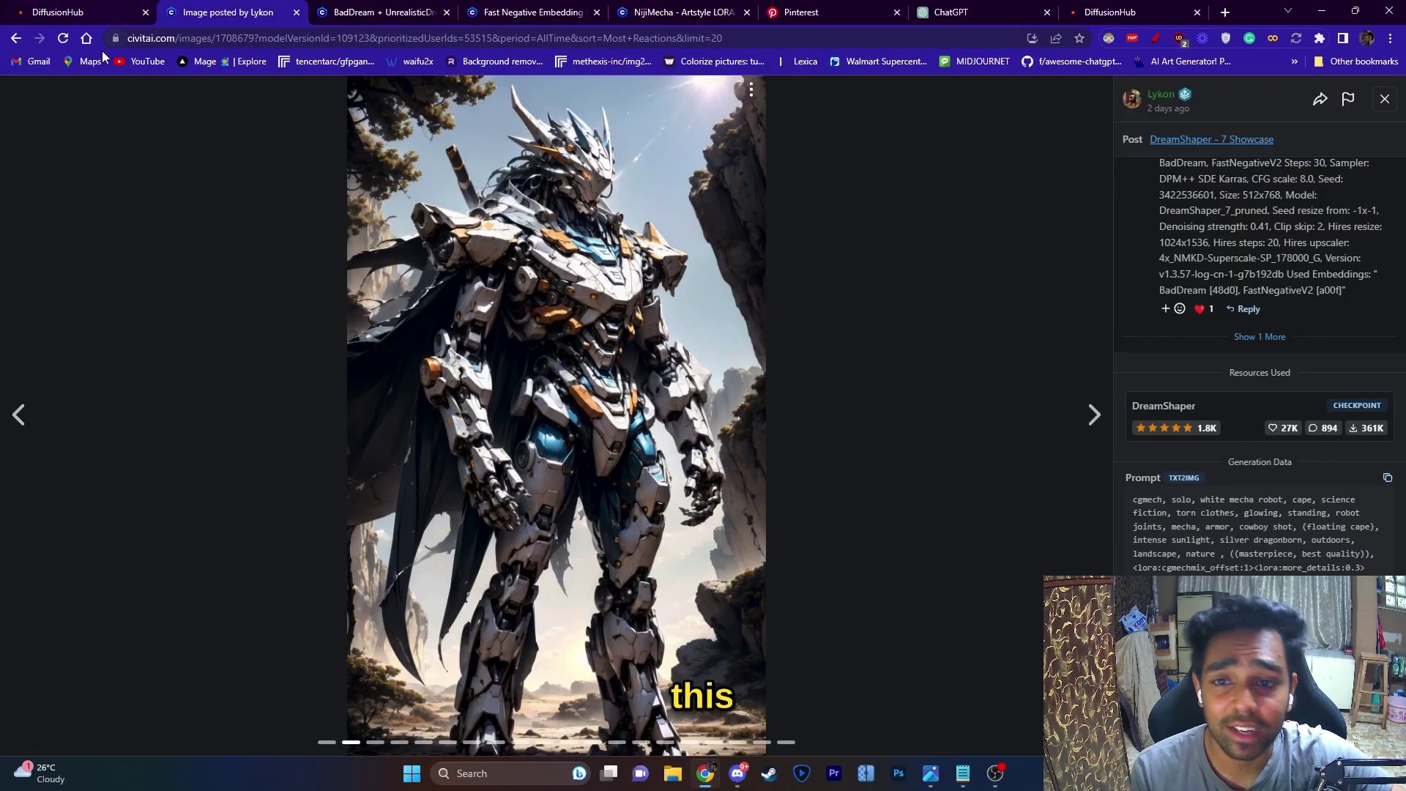
pyautogui.click(76, 8)
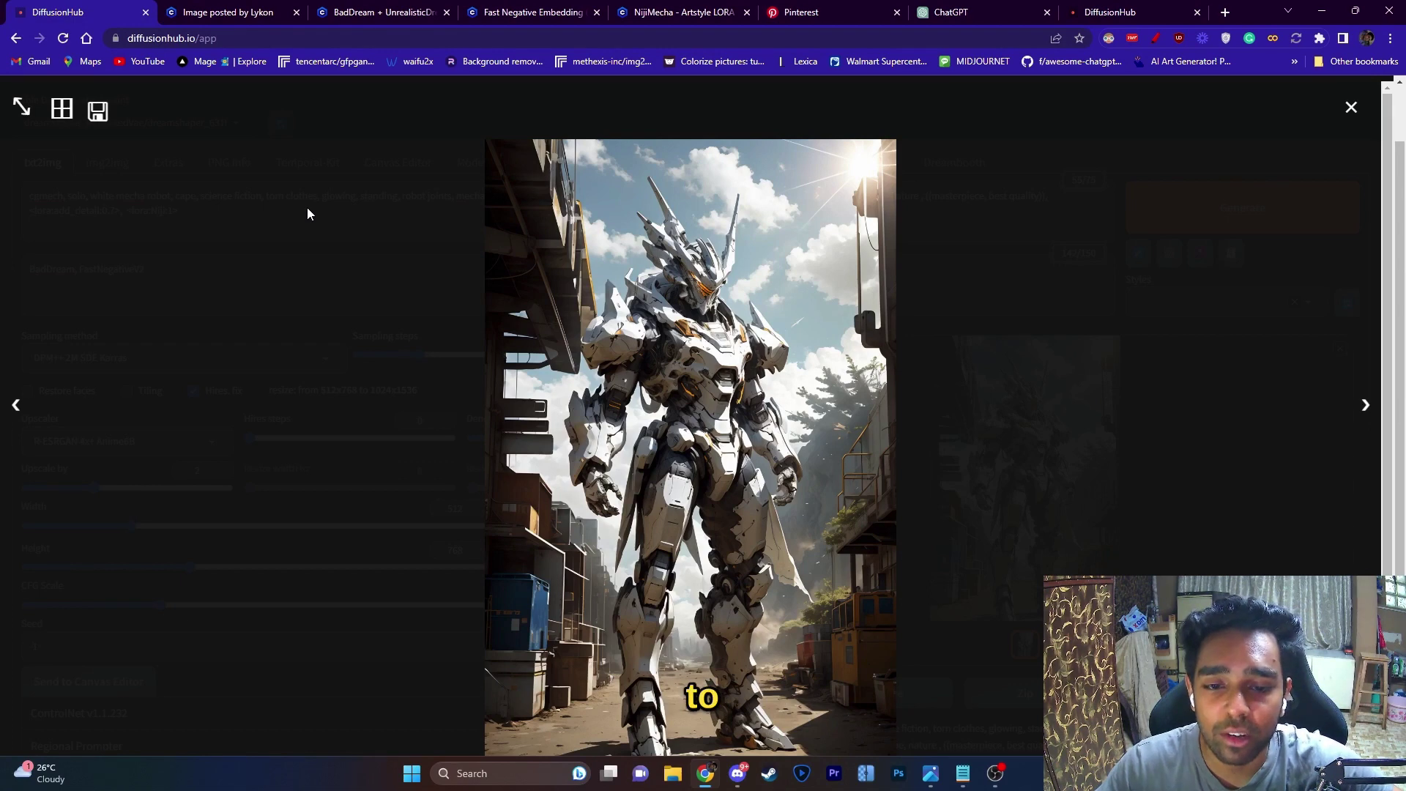
# Compare once more with the Civitai reference, then close the full-size render
pyautogui.click(242, 10)
pyautogui.click(123, 10)
pyautogui.click(1125, 427)
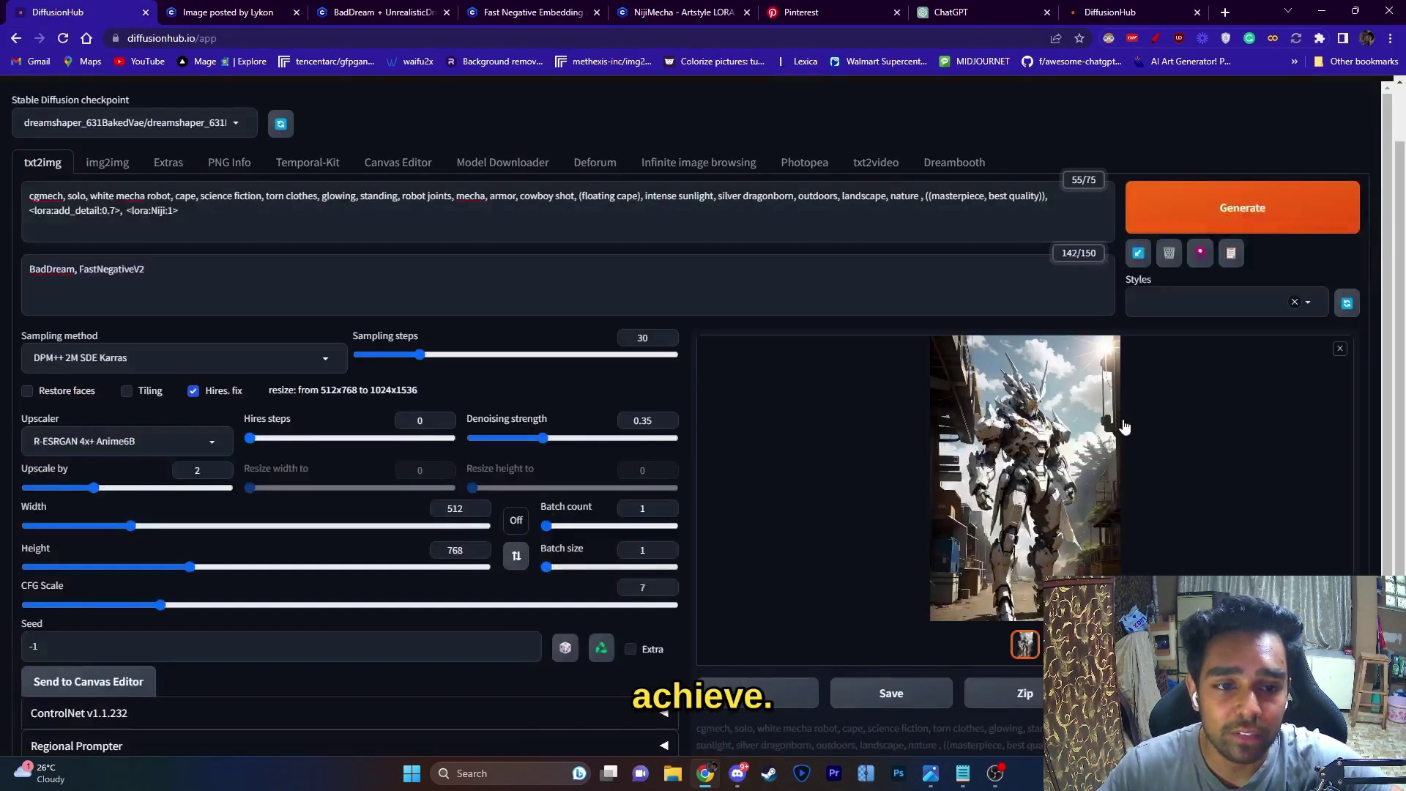
# Expand the ControlNet v1.1.232 section to reveal Unit 0's image upload area
pyautogui.scroll(-2, 428, 563)
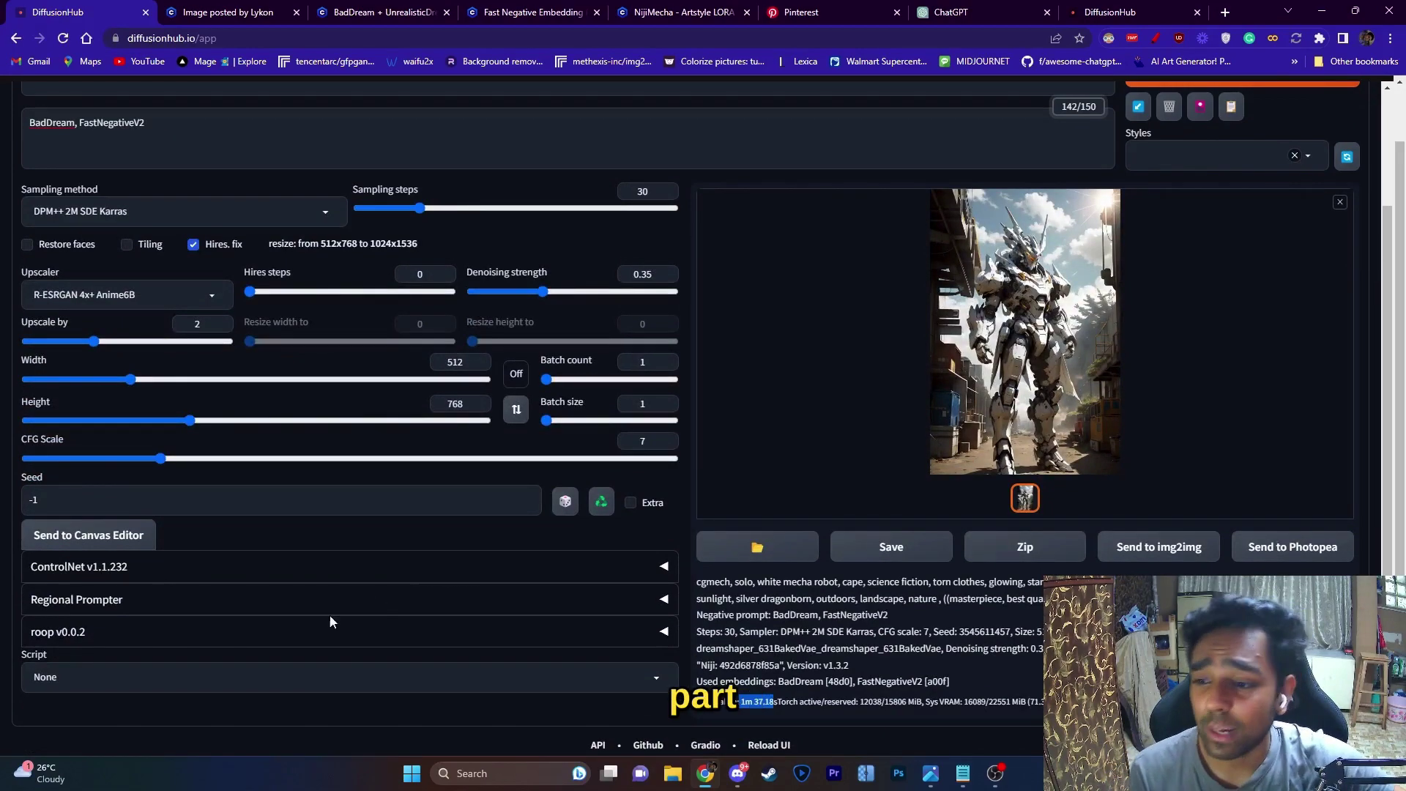
pyautogui.click(241, 578)
pyautogui.scroll(-3, 701, 529)
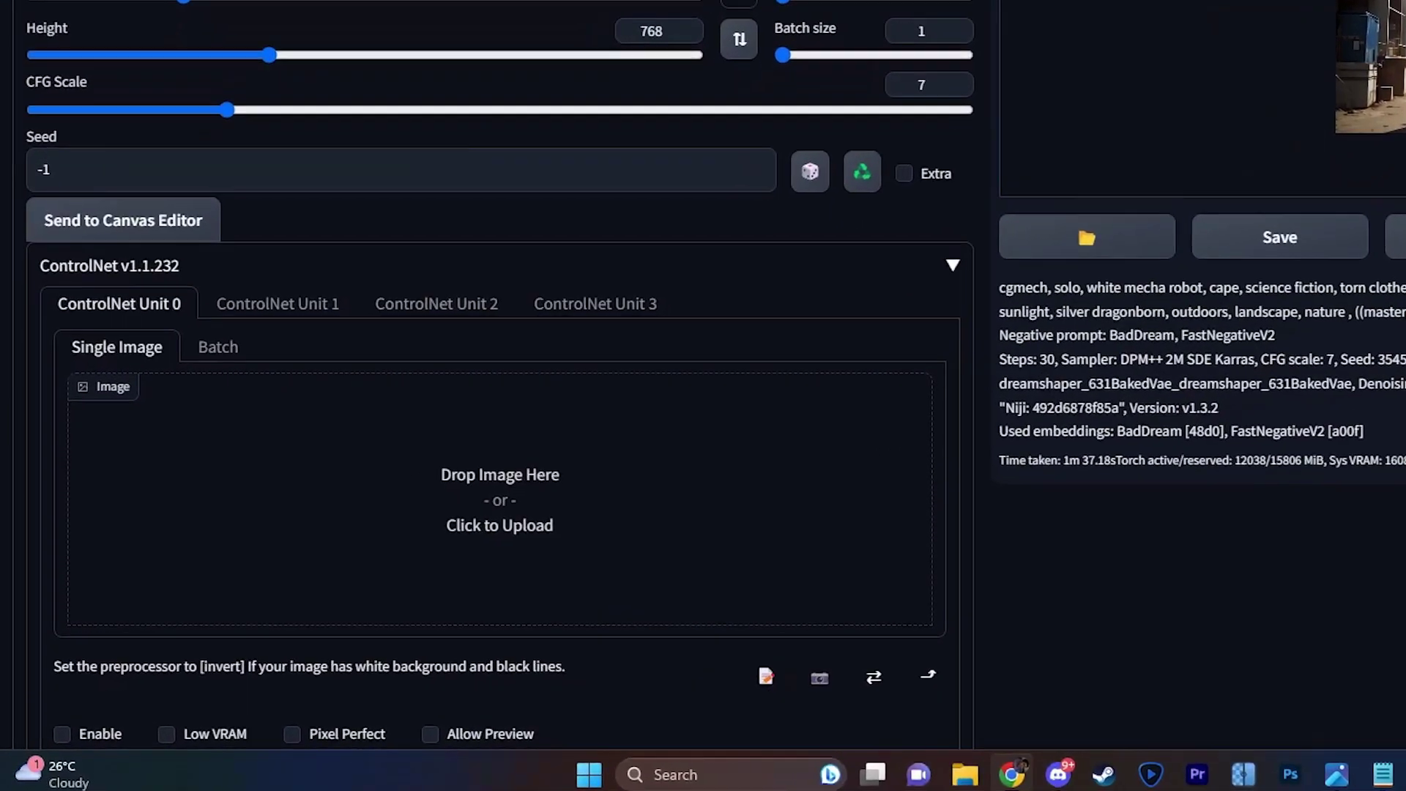
pyautogui.scroll(-3, 795, 208)
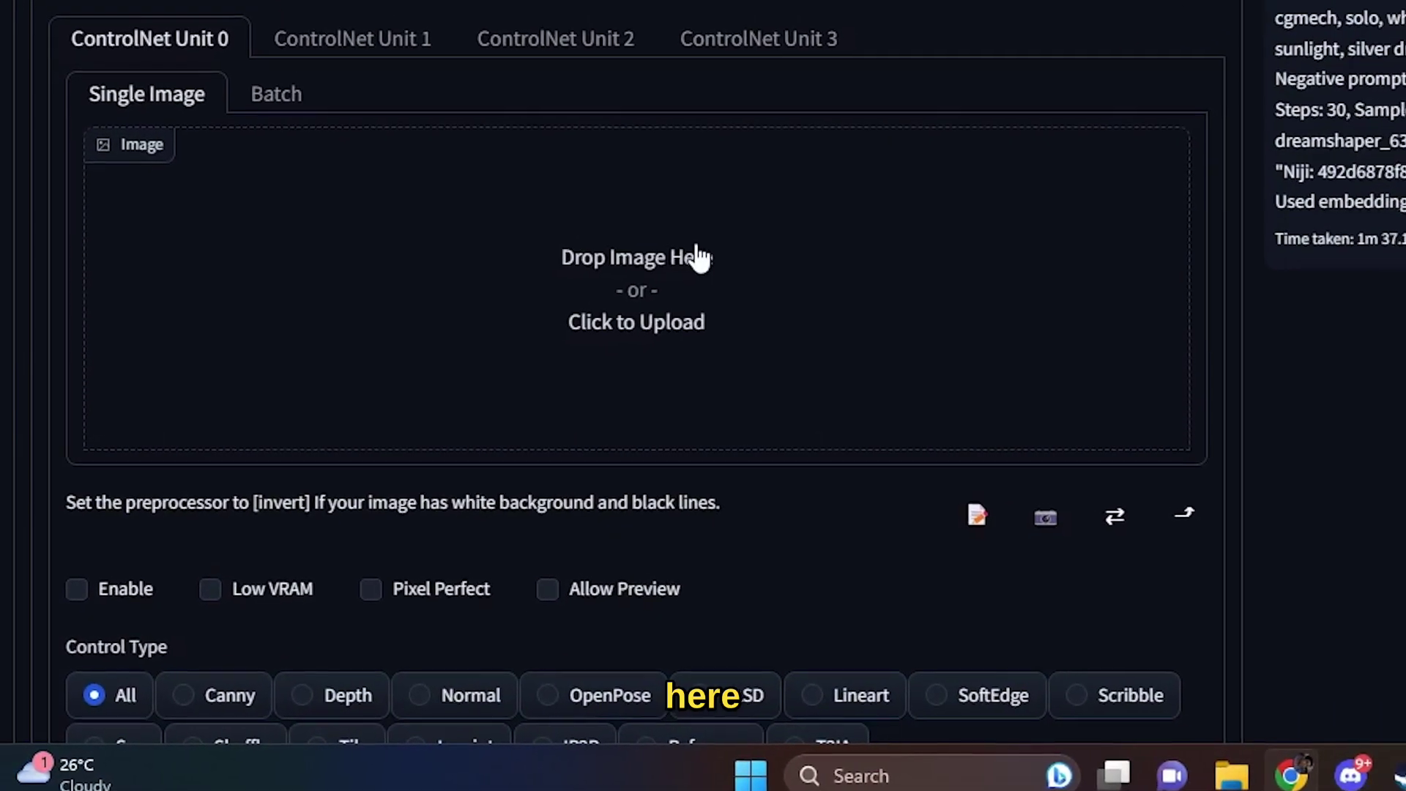
pyautogui.scroll(-1, 1071, 389)
pyautogui.scroll(3, 1010, 411)
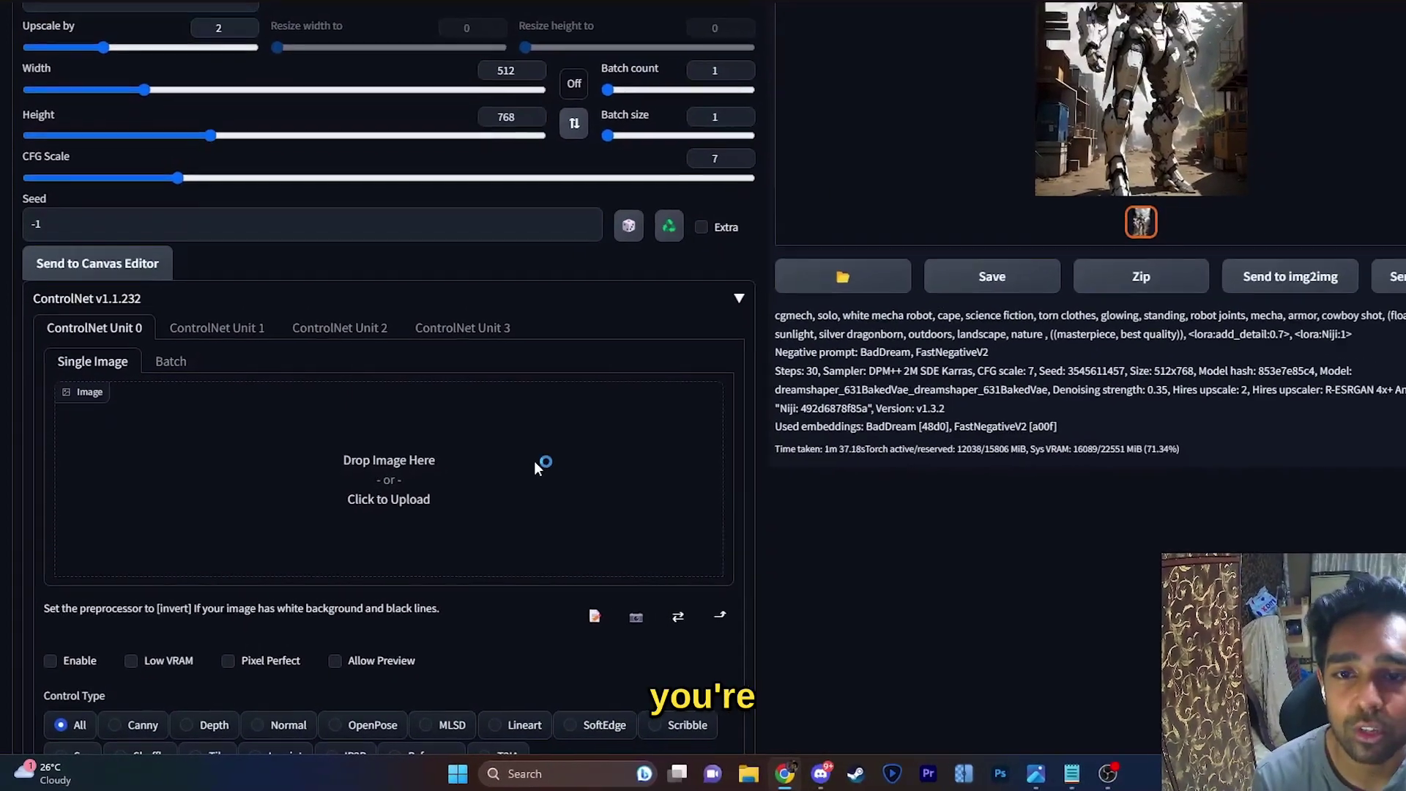
# Load the z crouching pose photo from the A (video) folder into ControlNet Unit 0
pyautogui.click(703, 507)
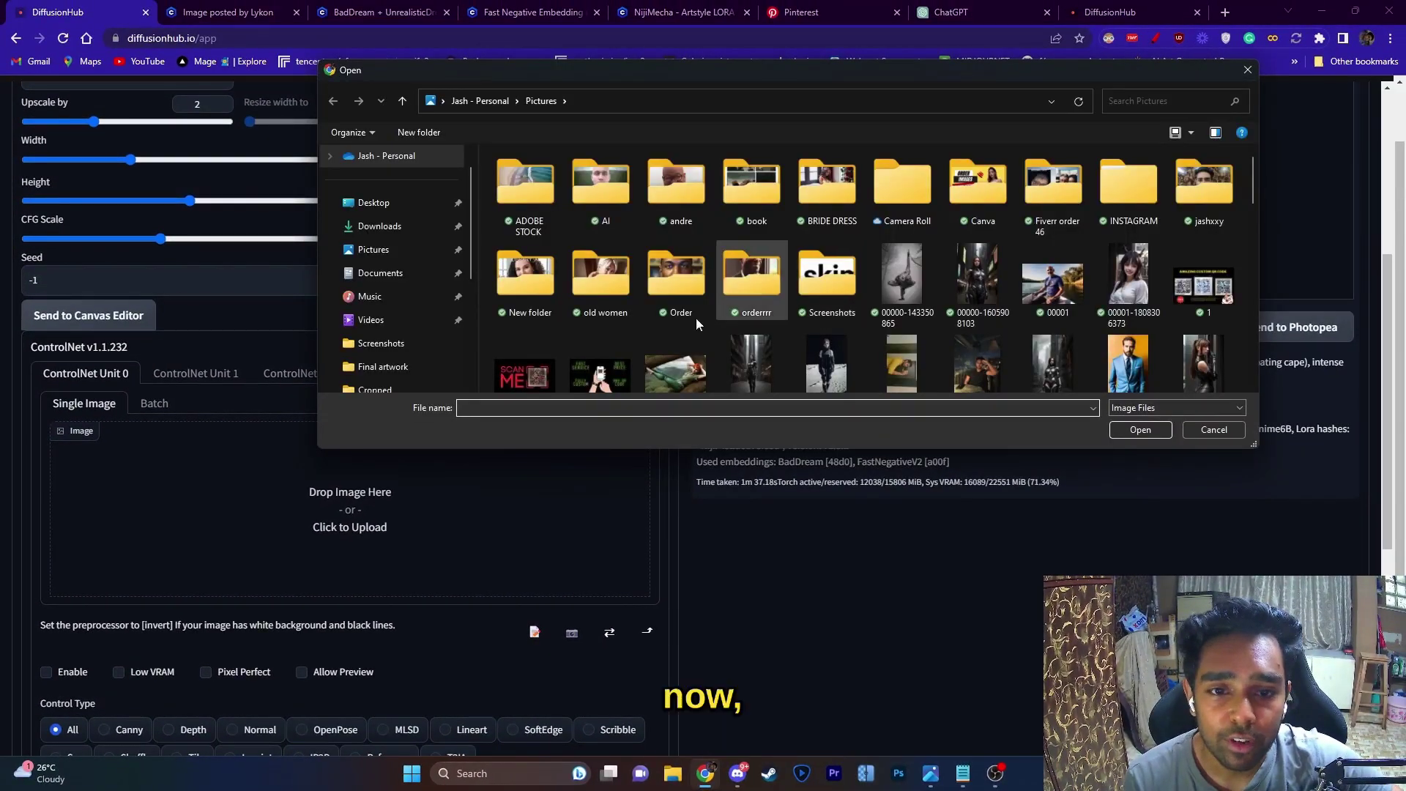
pyautogui.click(404, 343)
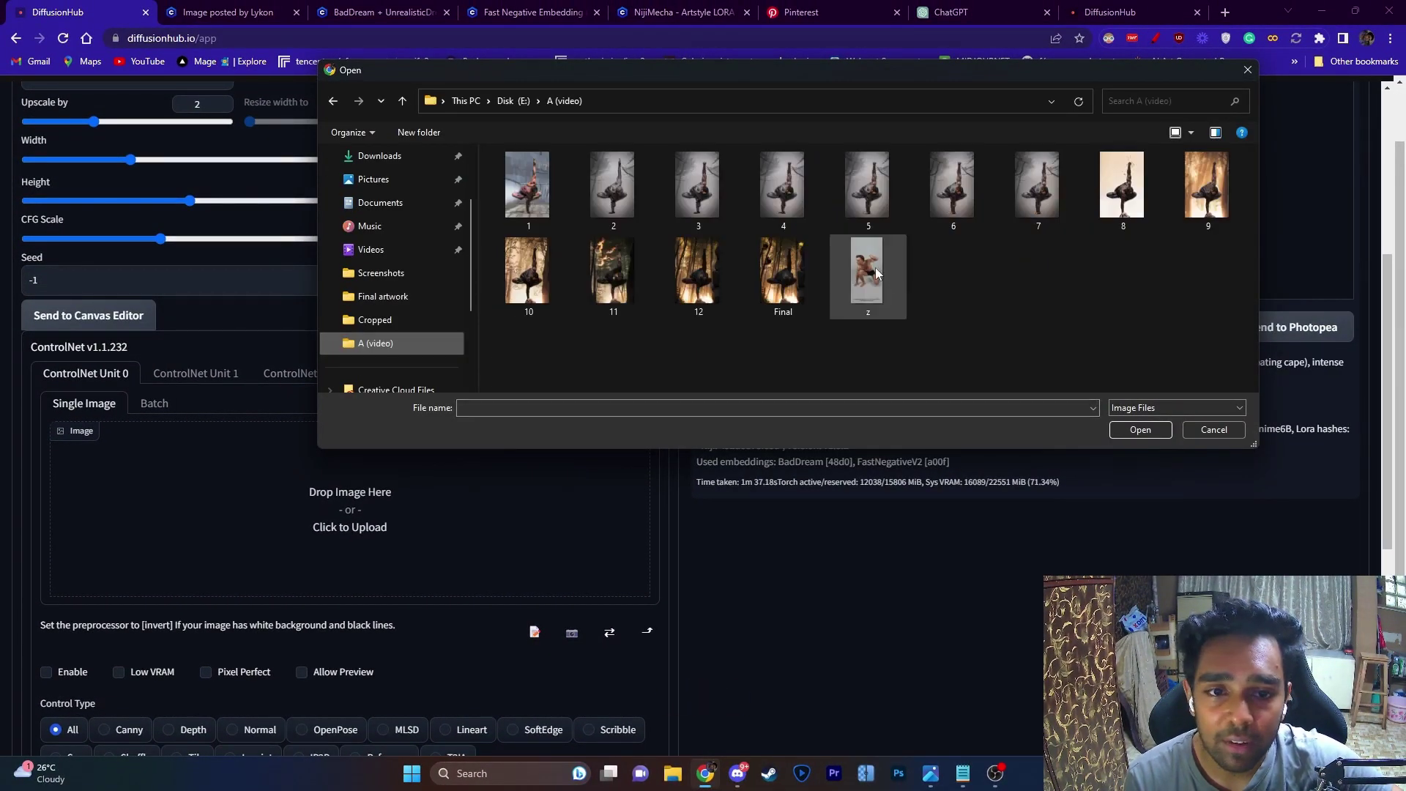
pyautogui.doubleClick(867, 307)
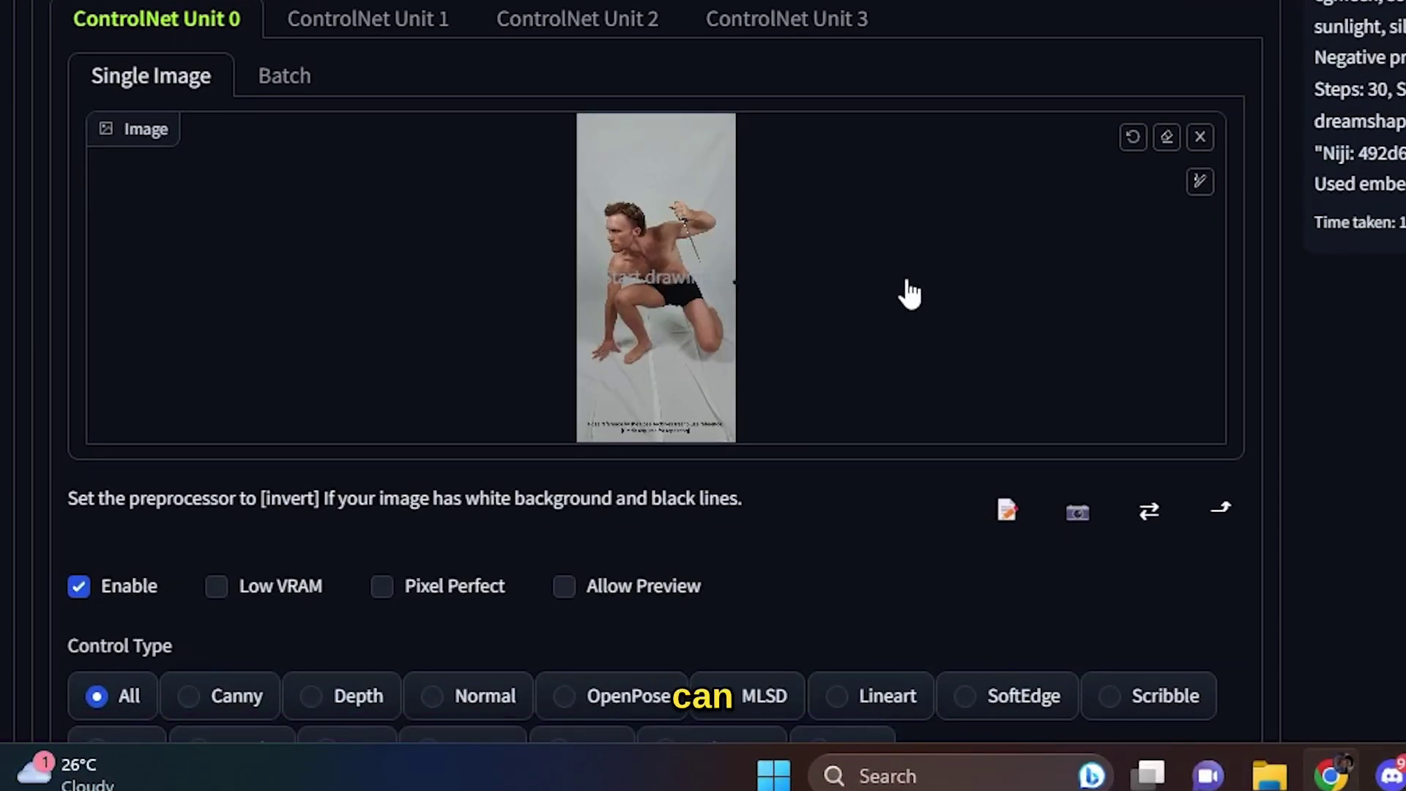
# Switch the unit to OpenPose (openpose_full, control_v11p_sd15_openpose) and preview the detected pose skeleton
pyautogui.scroll(-2, 908, 292)
pyautogui.scroll(-4, 889, 278)
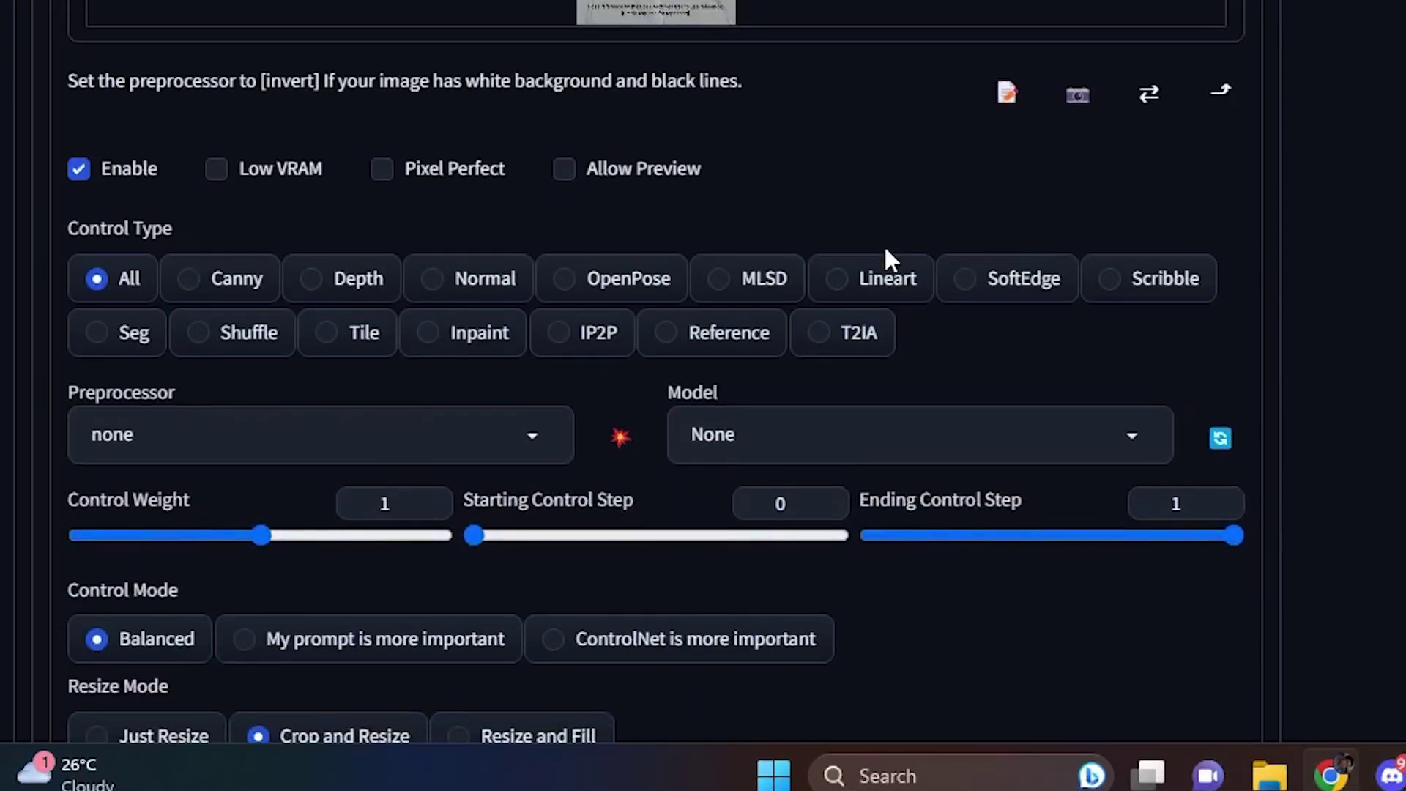
pyautogui.click(586, 292)
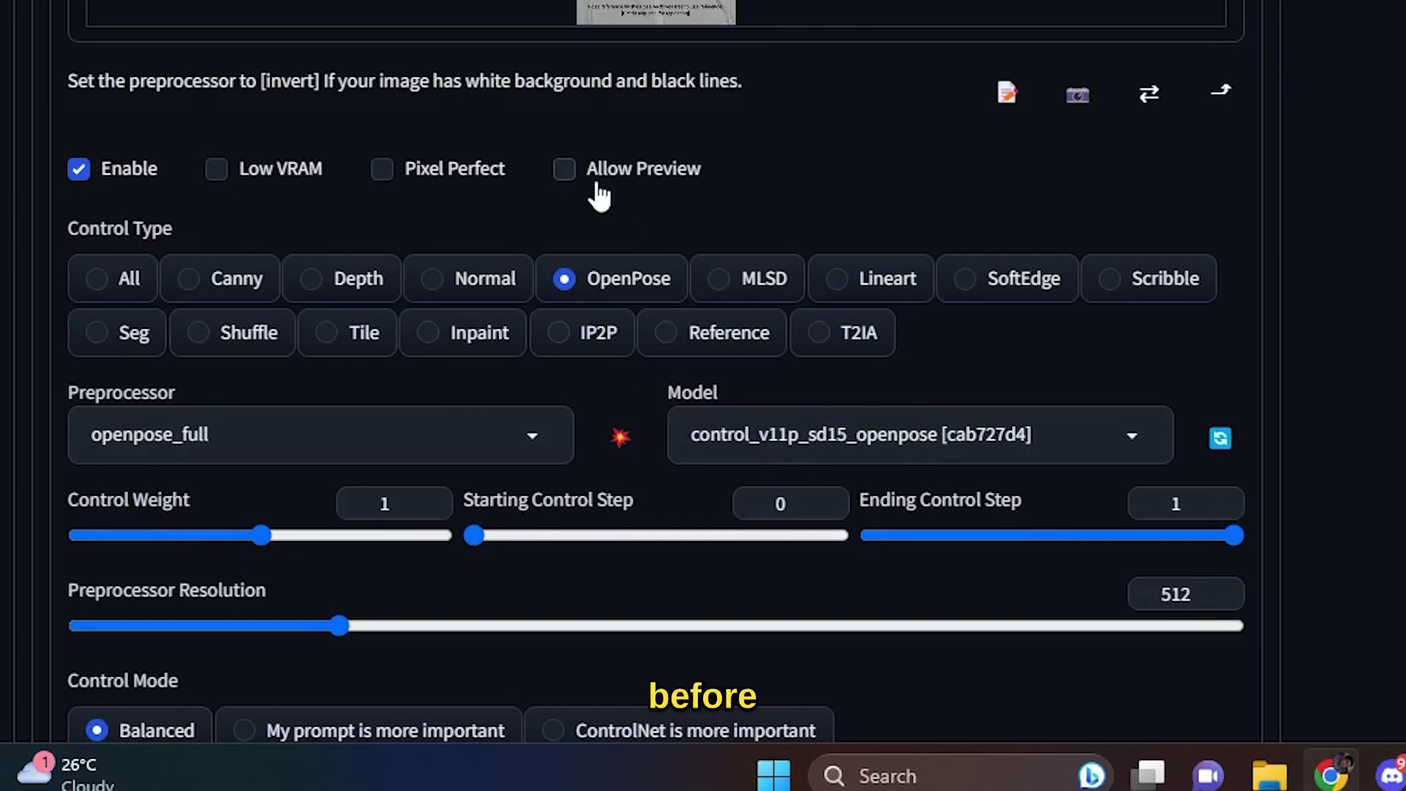
pyautogui.click(617, 437)
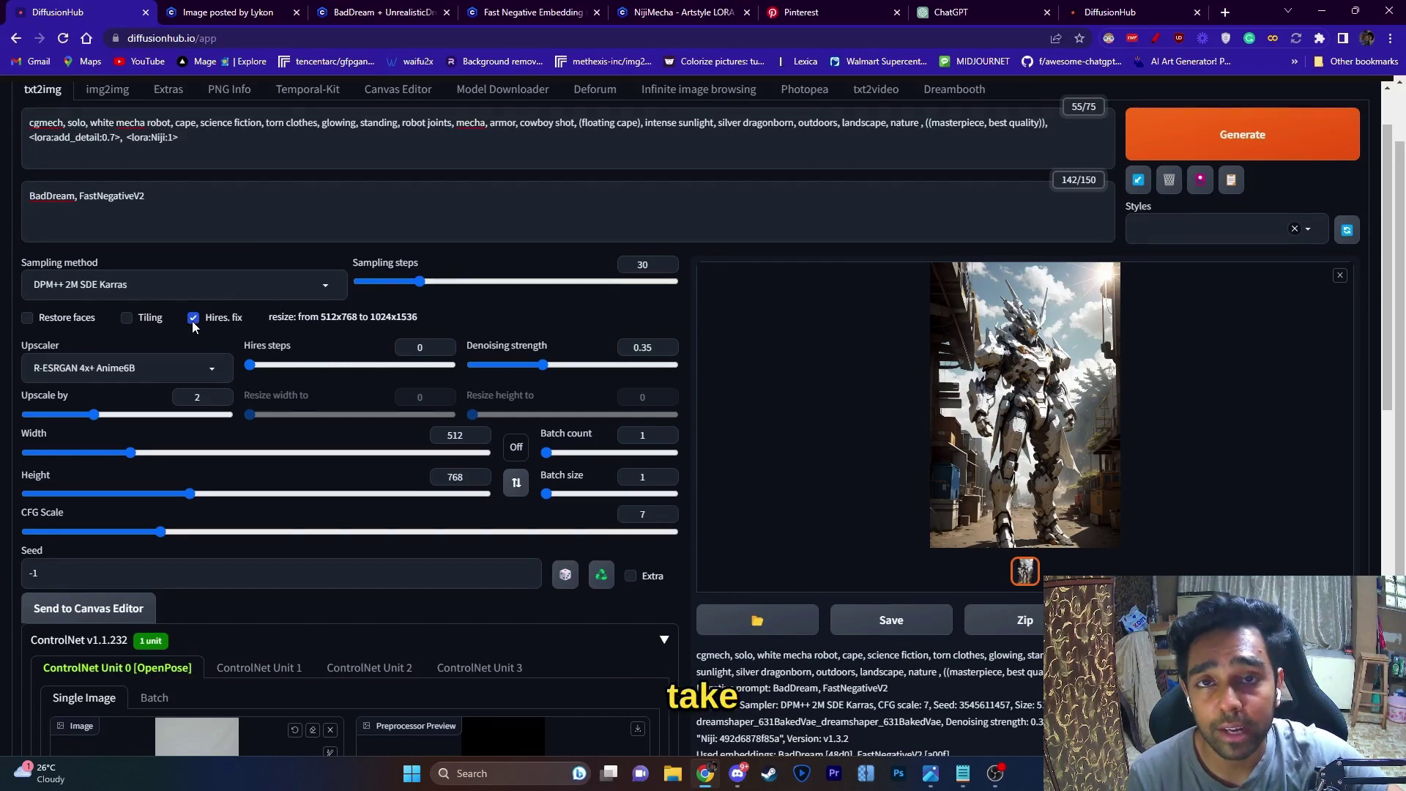
# Generate a mecha image in the reference pose with Hires. fix turned off
pyautogui.click(192, 320)
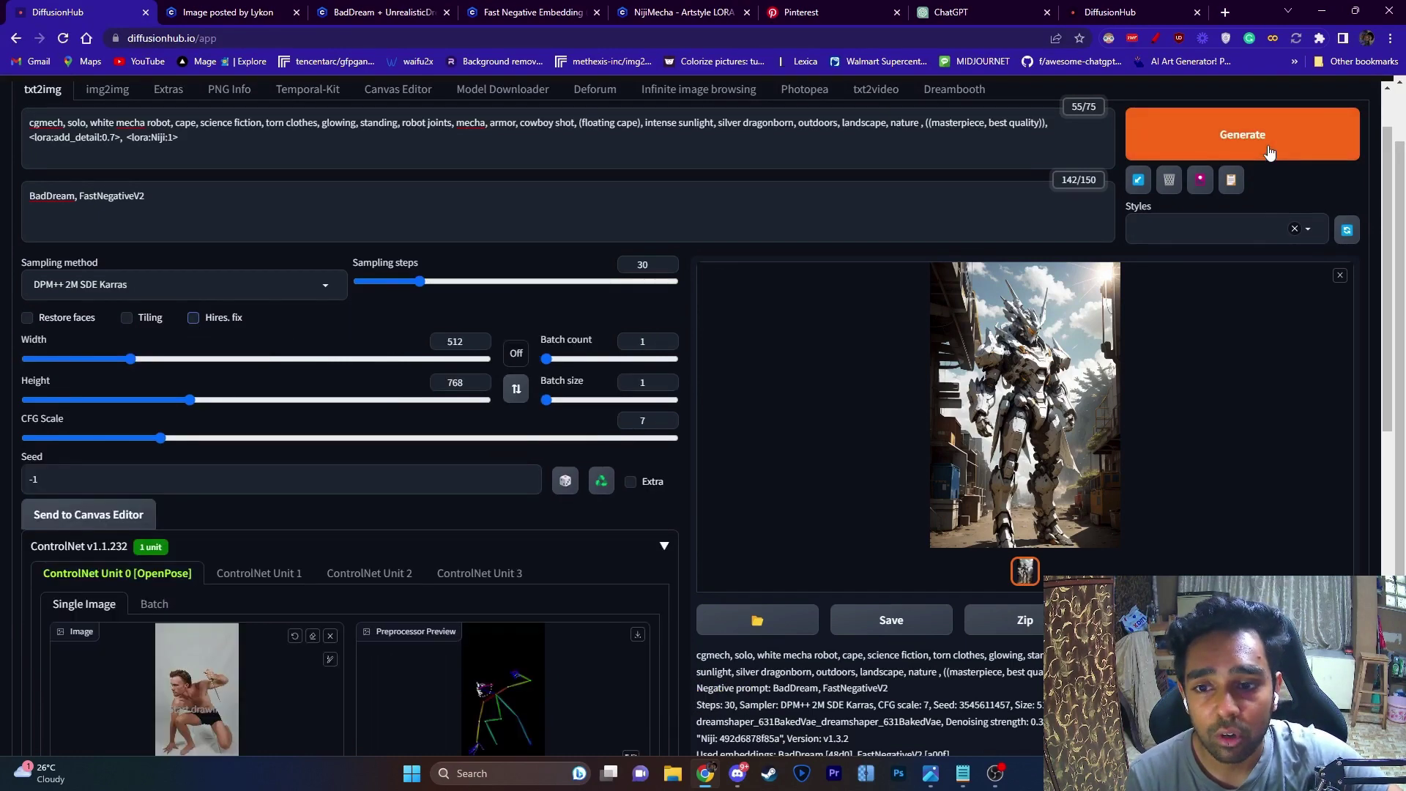
pyautogui.click(1025, 394)
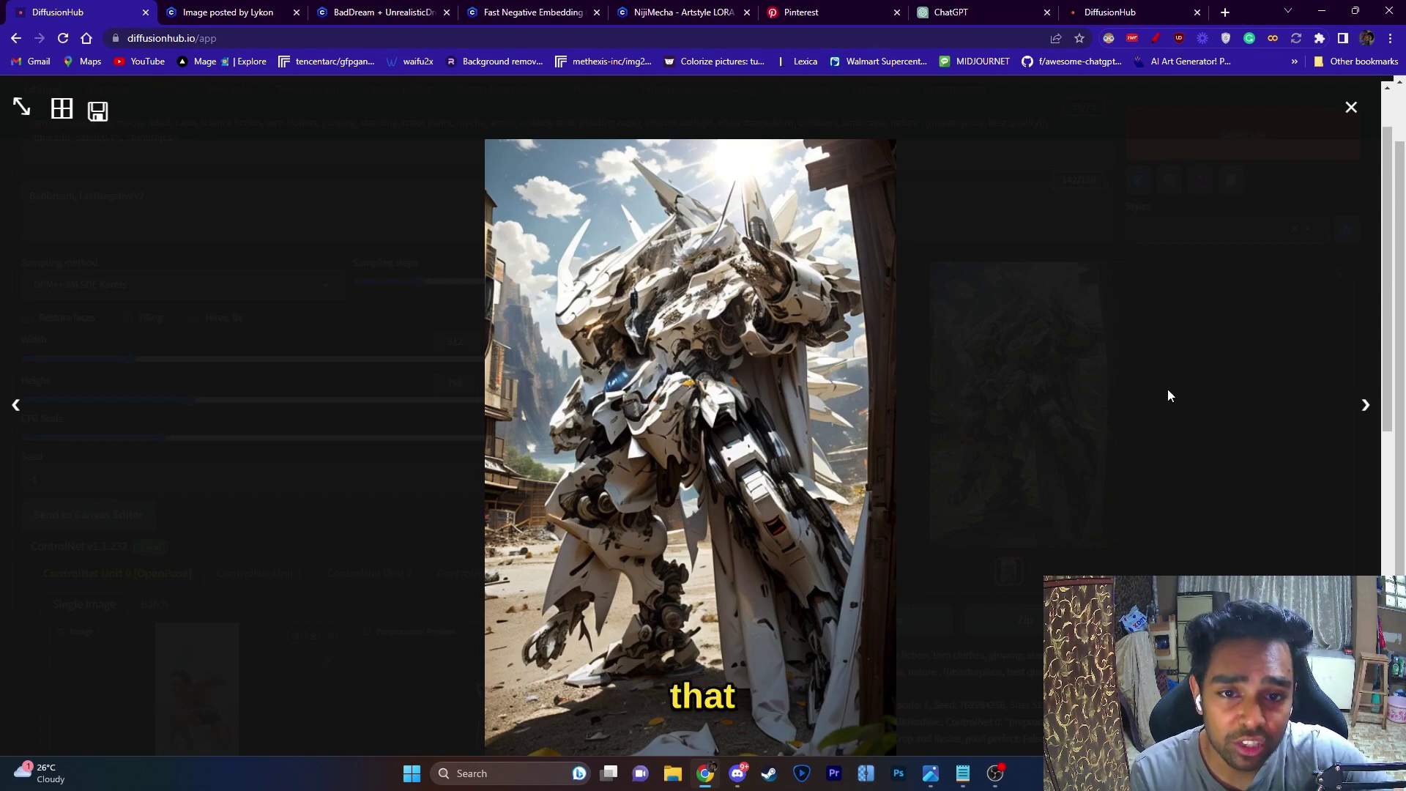
pyautogui.click(1167, 396)
# Compare the OpenPose map output with the mecha render and view the render full size
pyautogui.click(1041, 569)
pyautogui.click(1011, 570)
pyautogui.click(1067, 415)
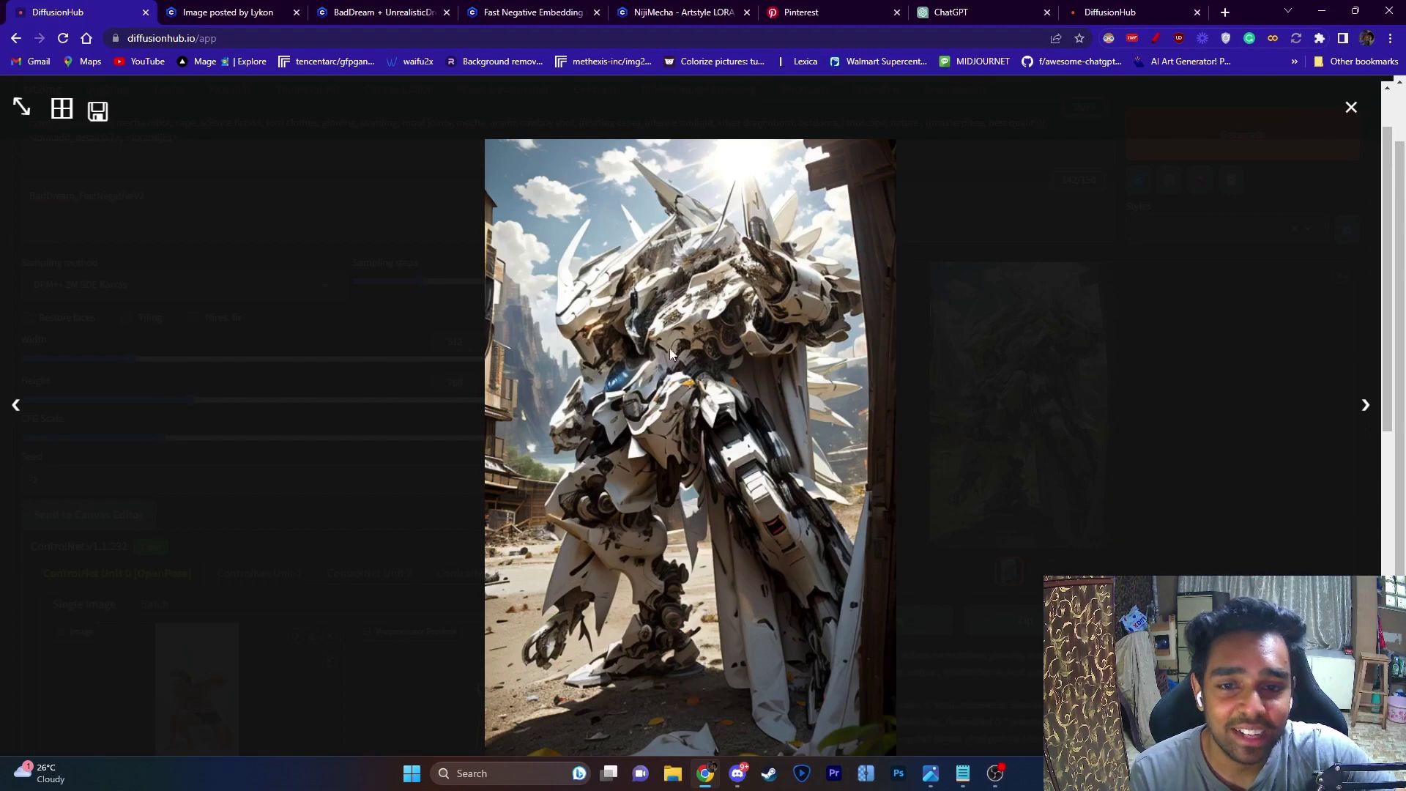
pyautogui.click(1188, 444)
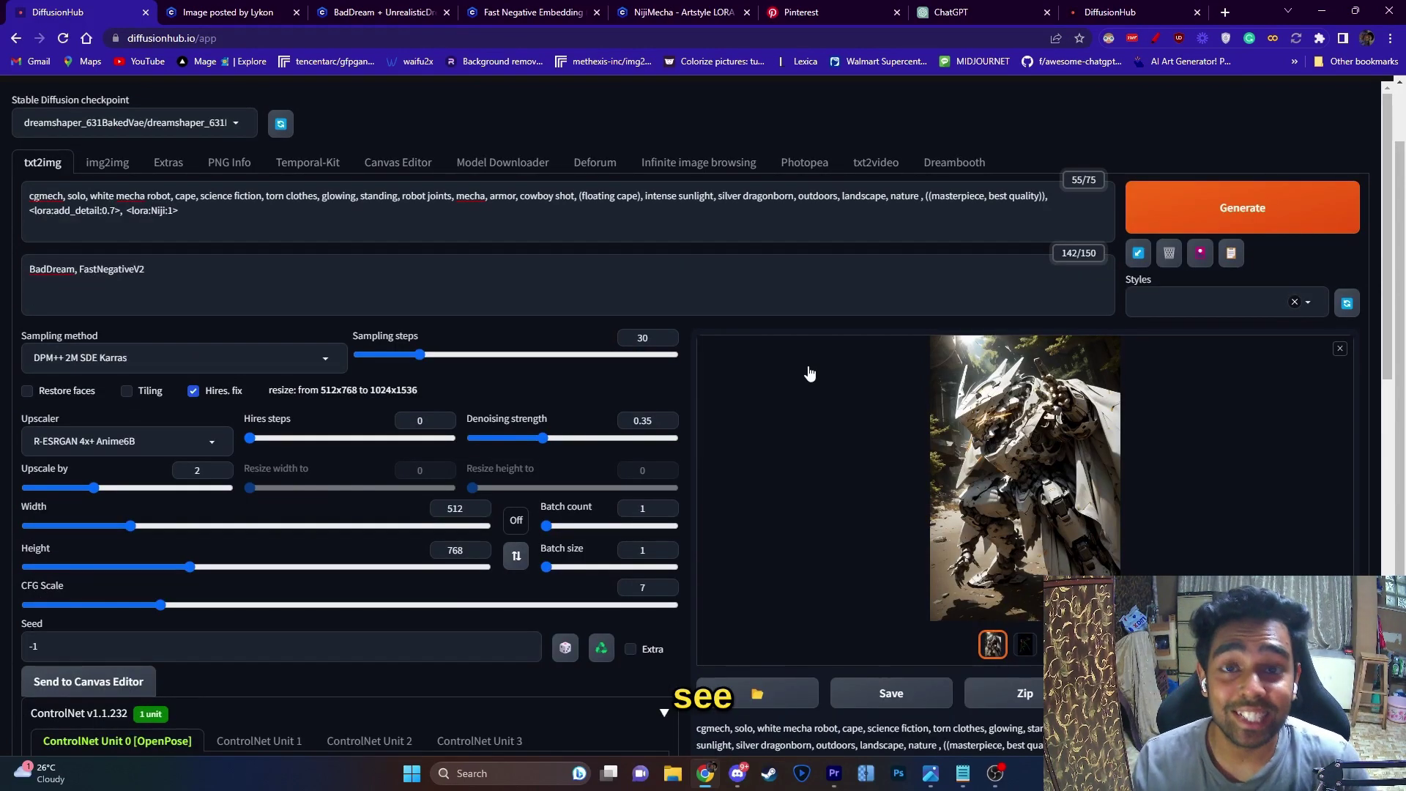
pyautogui.click(1011, 418)
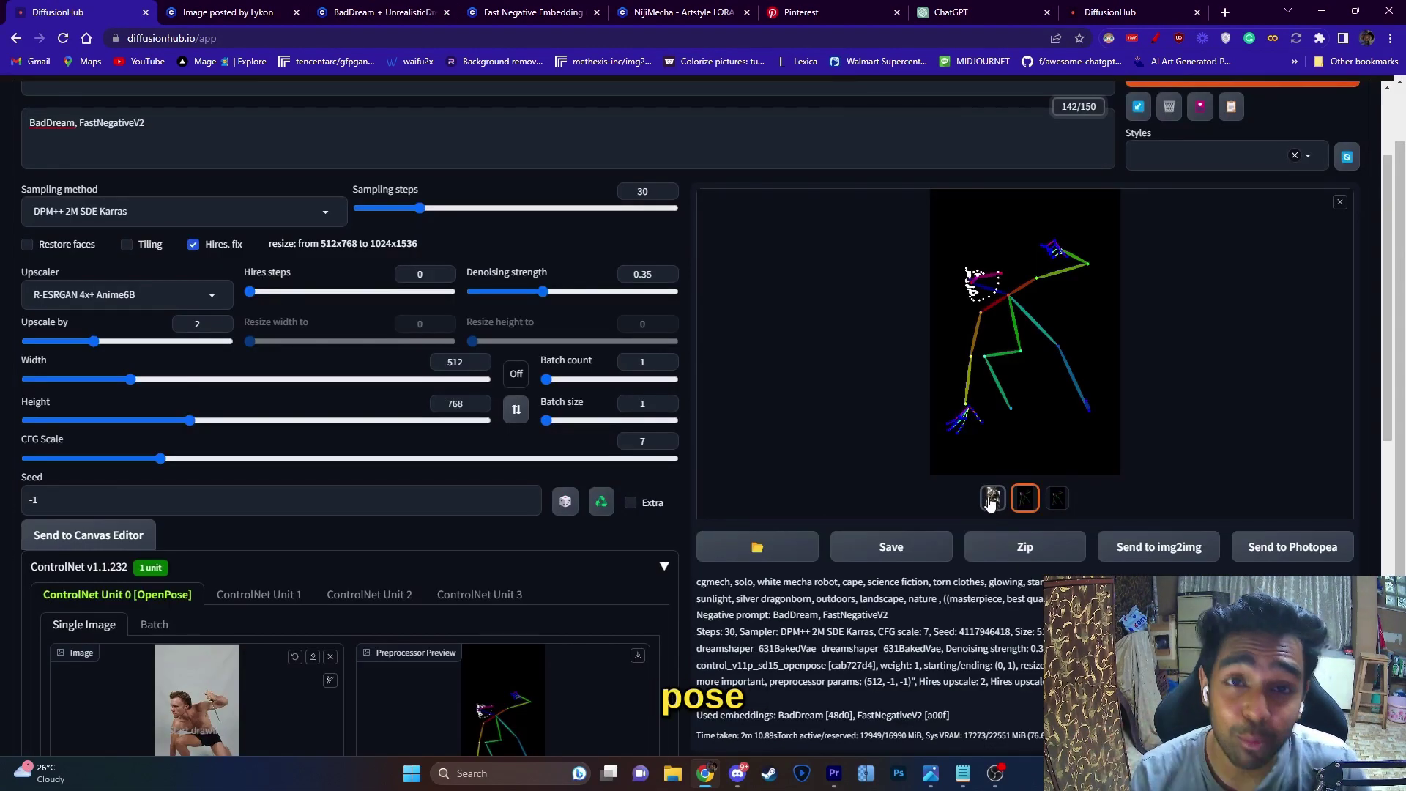
pyautogui.click(991, 500)
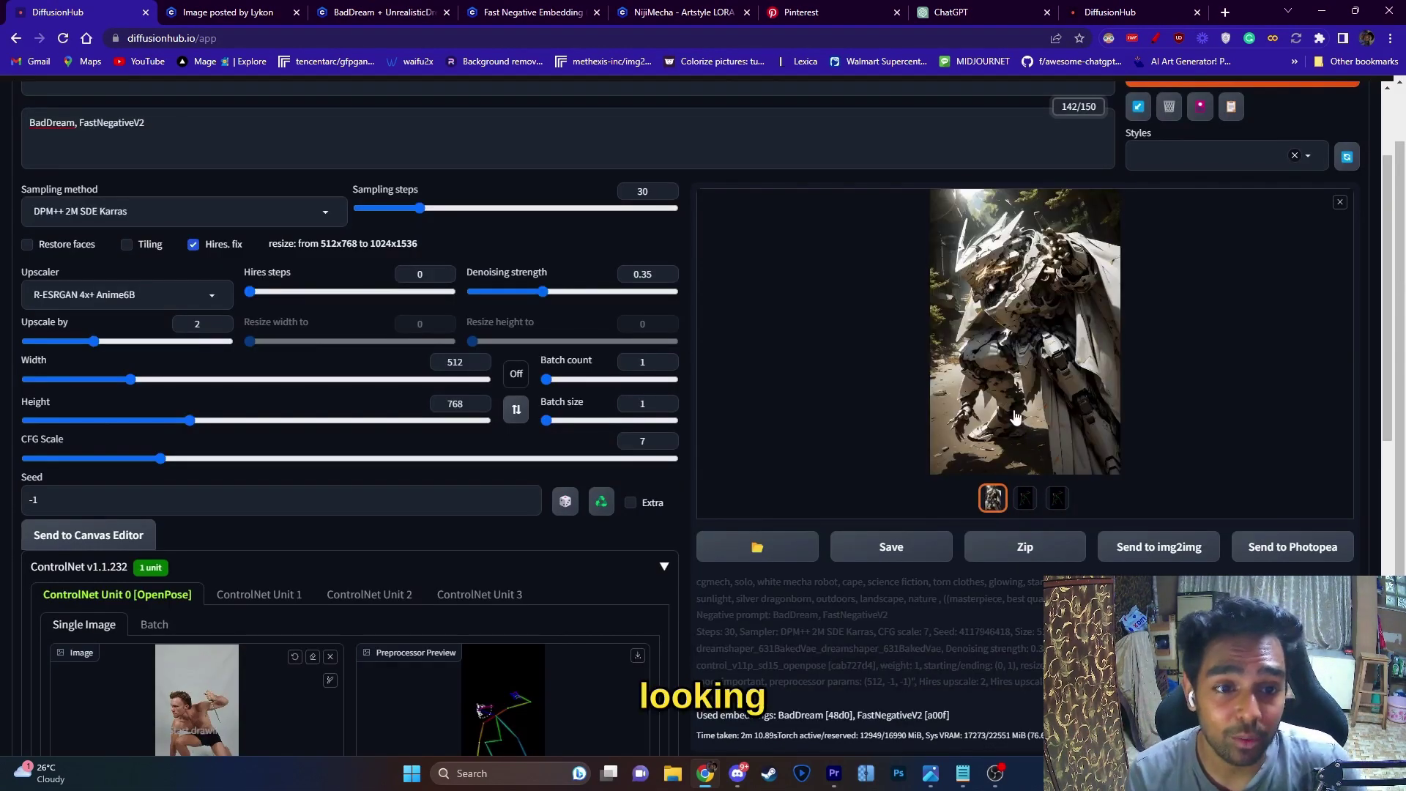
pyautogui.scroll(-3, 837, 415)
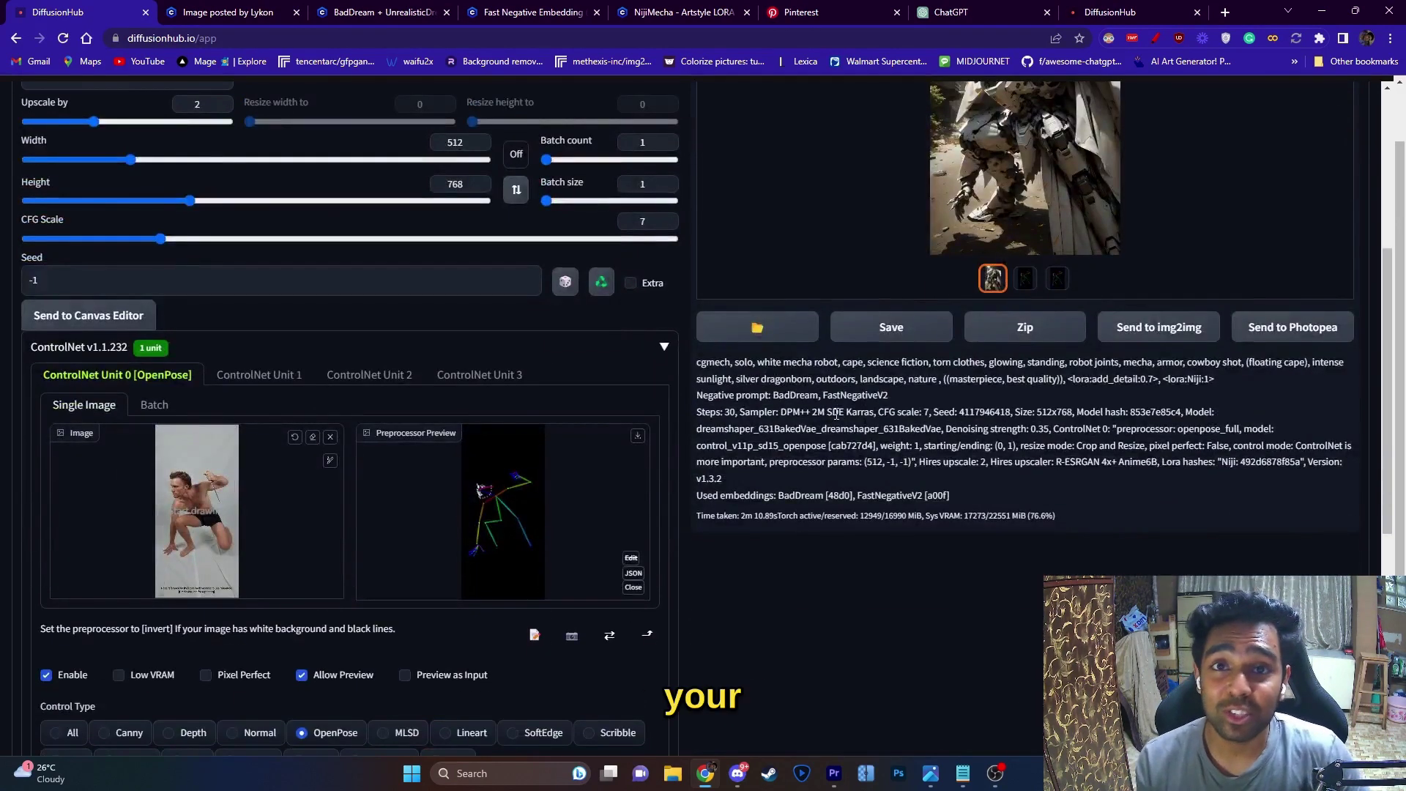
pyautogui.scroll(2, 837, 414)
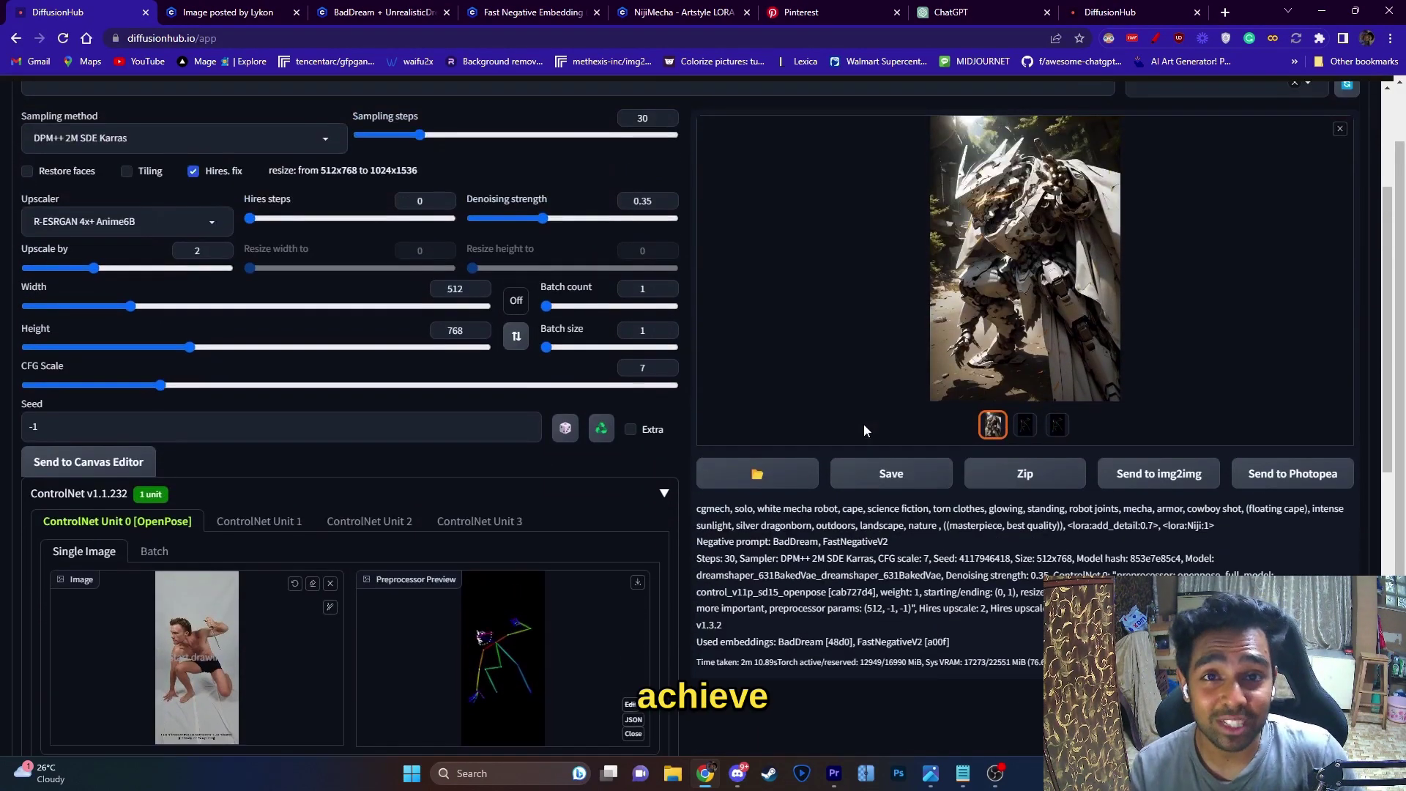
pyautogui.scroll(3, 830, 368)
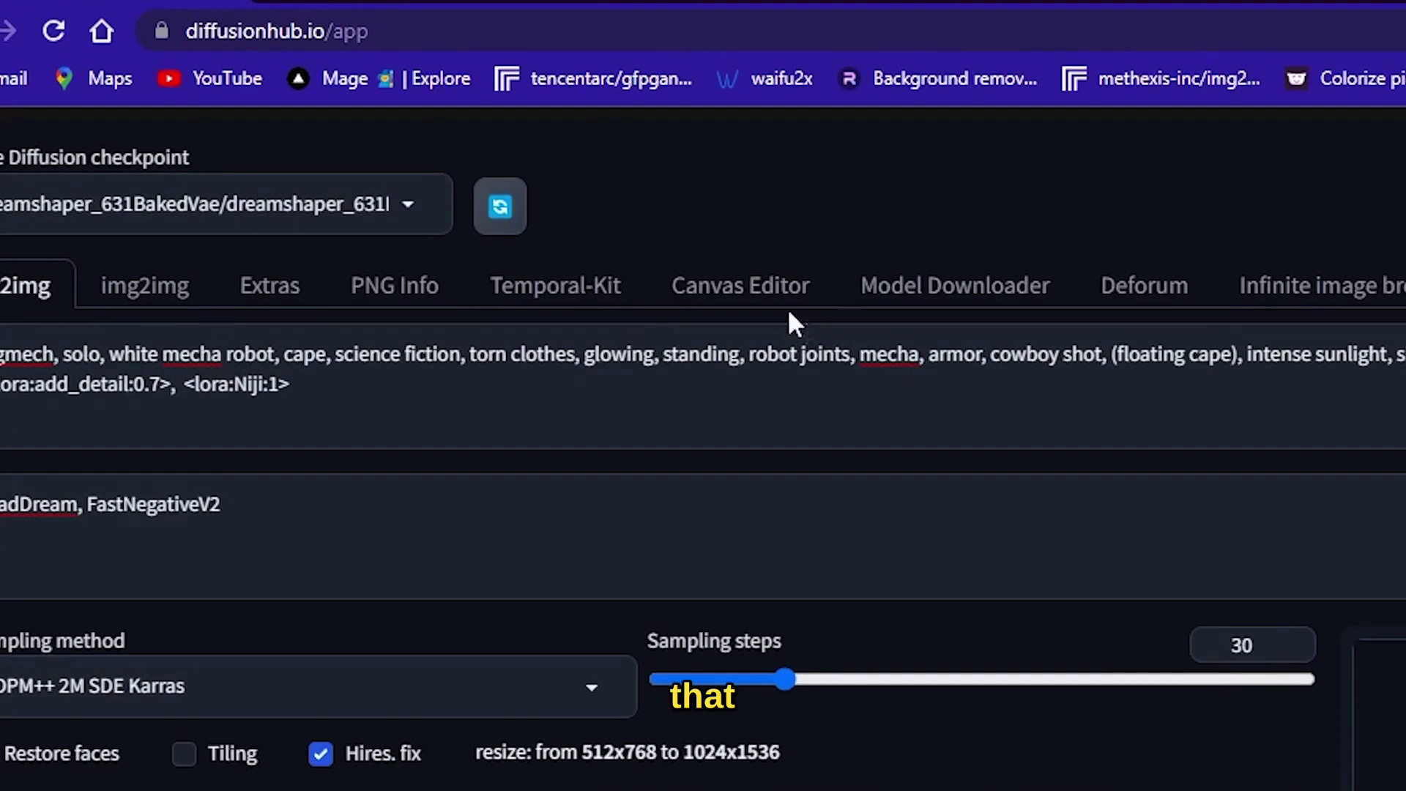
# Drag the denim-jacket Unsplash street photo onto the Canvas Editor canvas
pyautogui.click(741, 286)
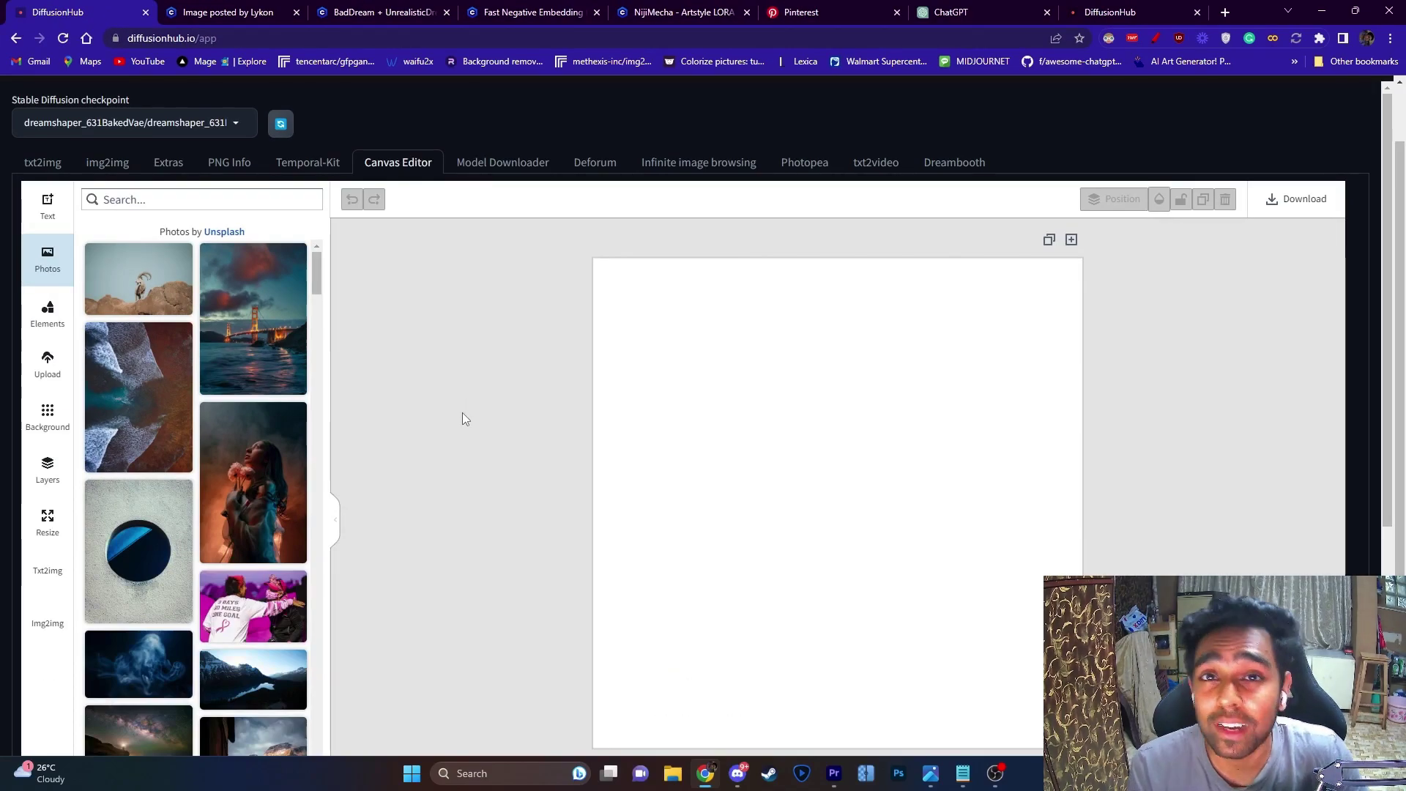
pyautogui.scroll(-3, 236, 460)
pyautogui.click(237, 460)
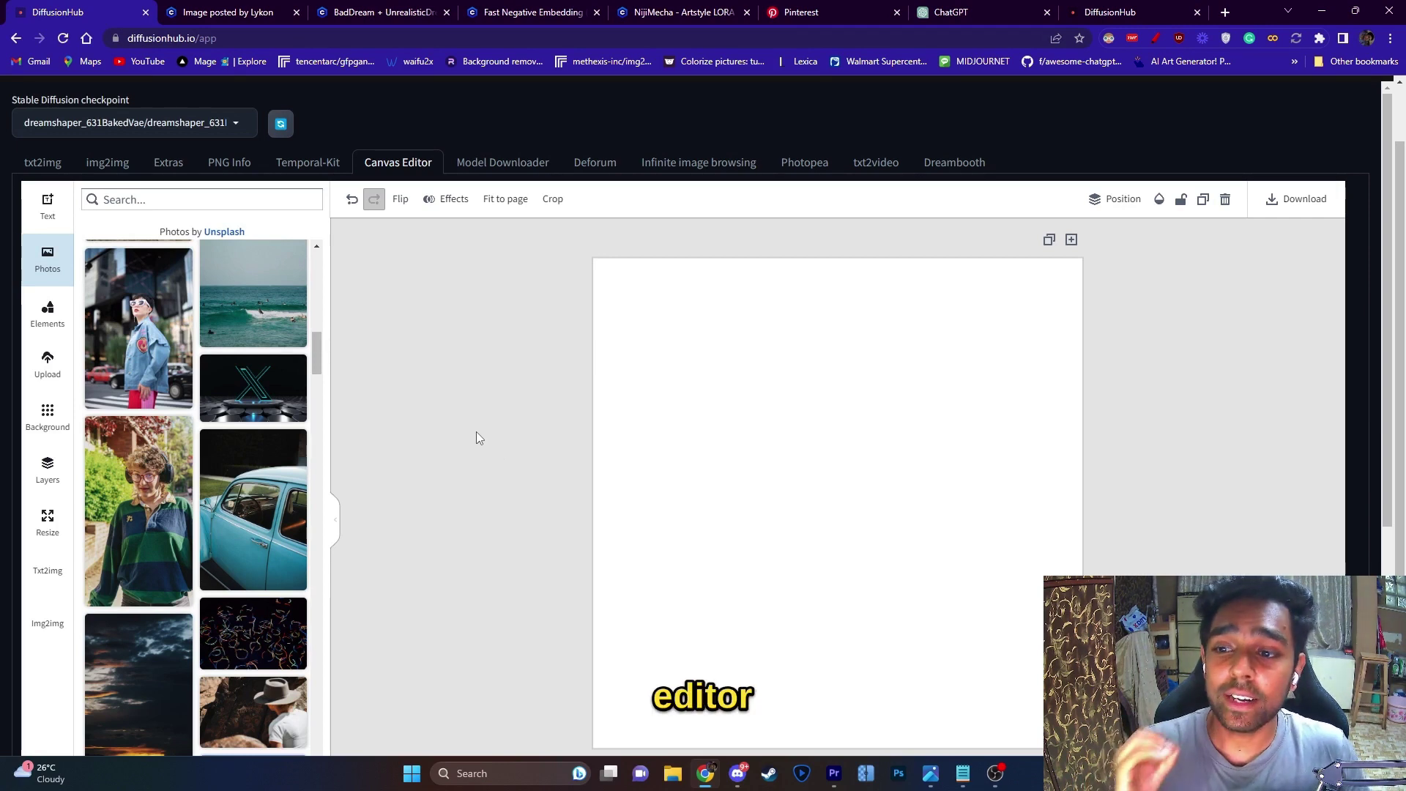
pyautogui.scroll(-4, 157, 489)
pyautogui.scroll(4, 159, 492)
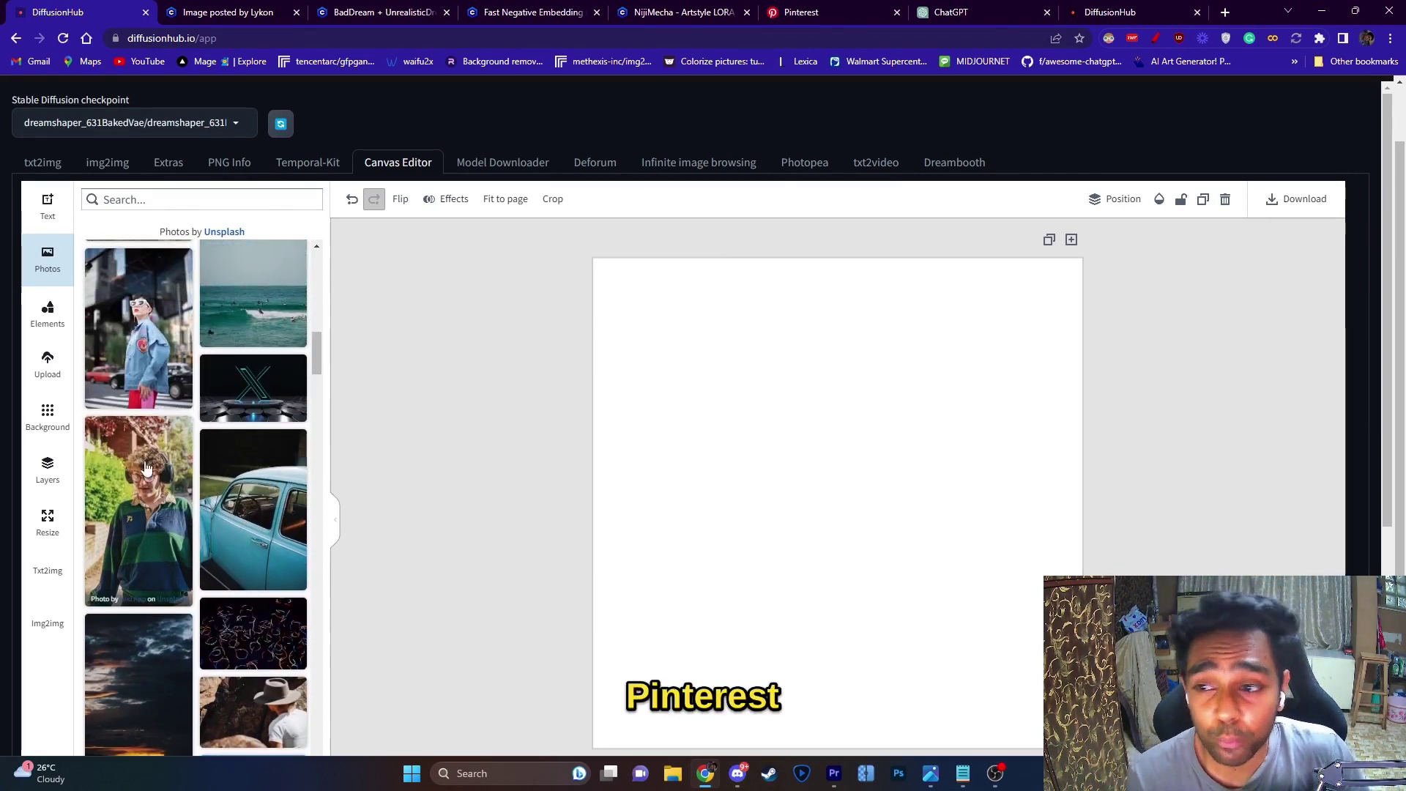
pyautogui.moveTo(139, 366); pyautogui.dragTo(813, 465)
# Enlarge the placed denim-jacket photo on the canvas
pyautogui.scroll(-2, 756, 582)
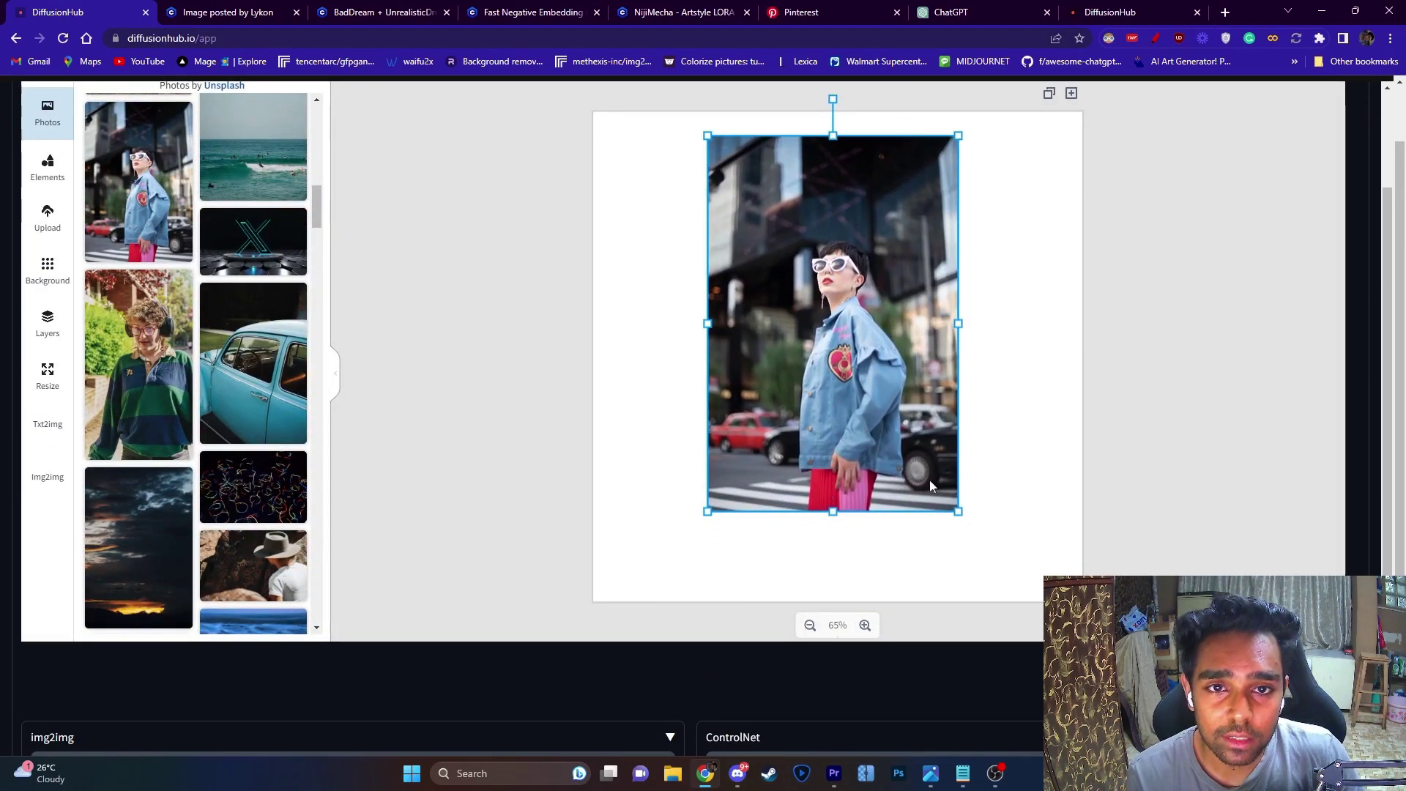
pyautogui.scroll(-1, 906, 480)
pyautogui.scroll(-2, 873, 534)
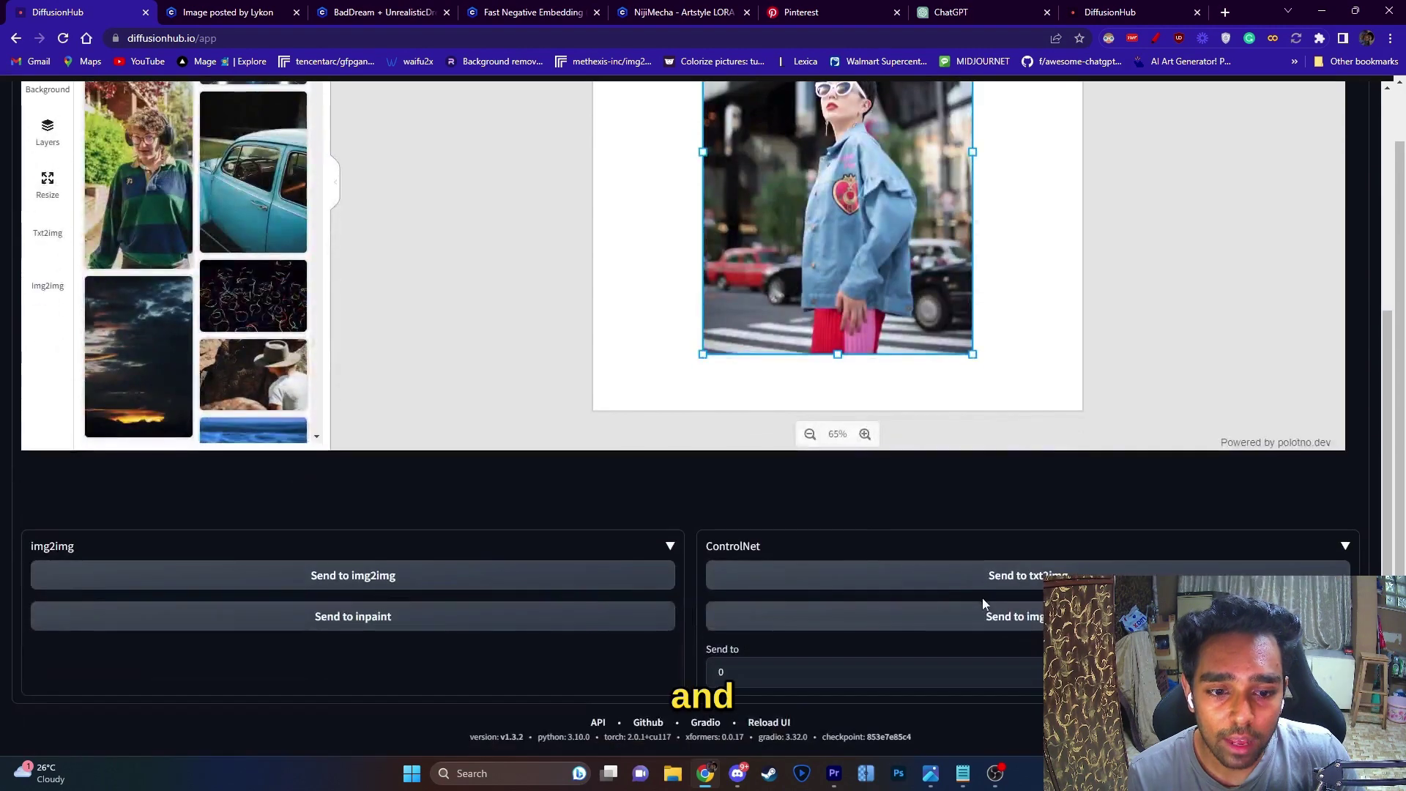
pyautogui.moveTo(709, 551); pyautogui.dragTo(778, 553)
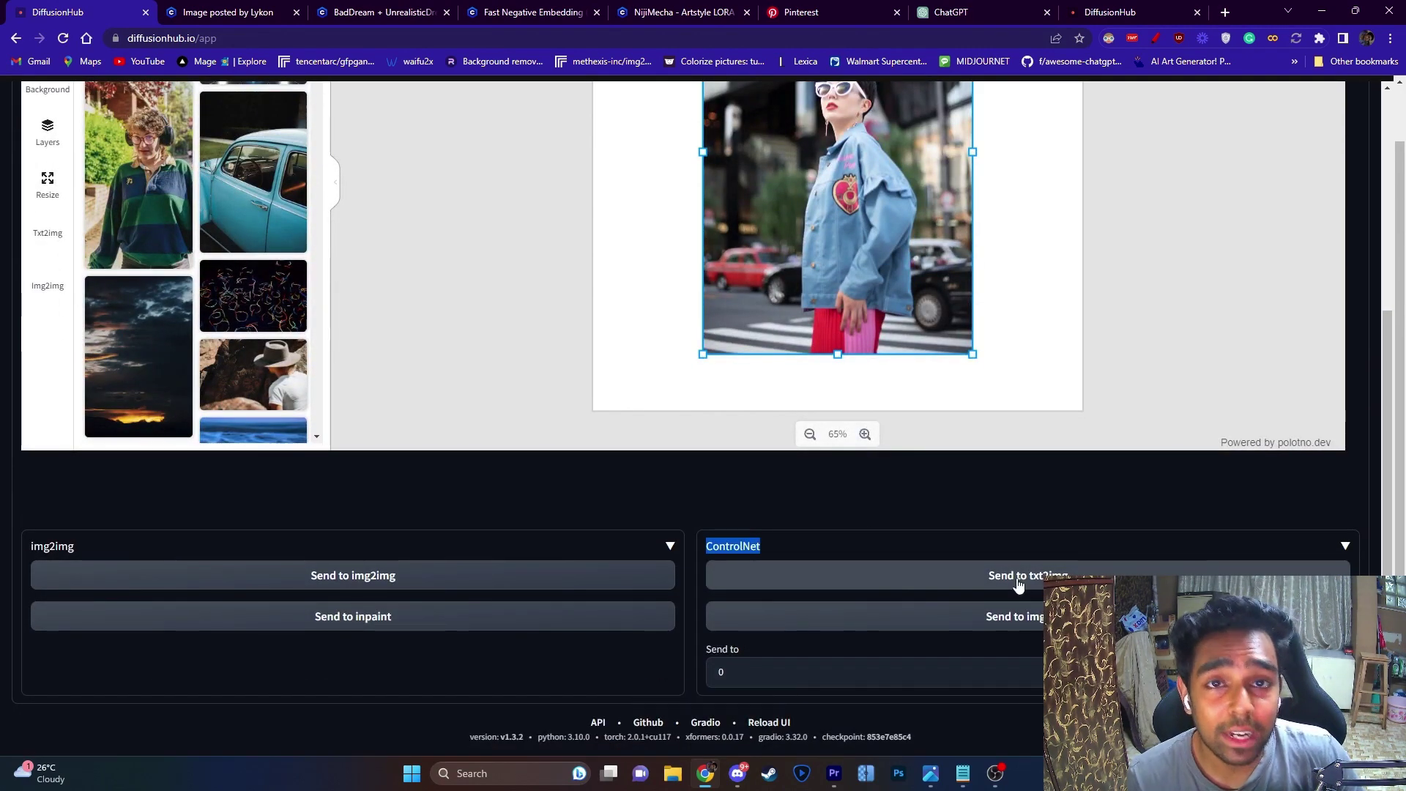
# Send the canvas photo to ControlNet Unit 0 and check its standing OpenPose skeleton preview
pyautogui.click(948, 576)
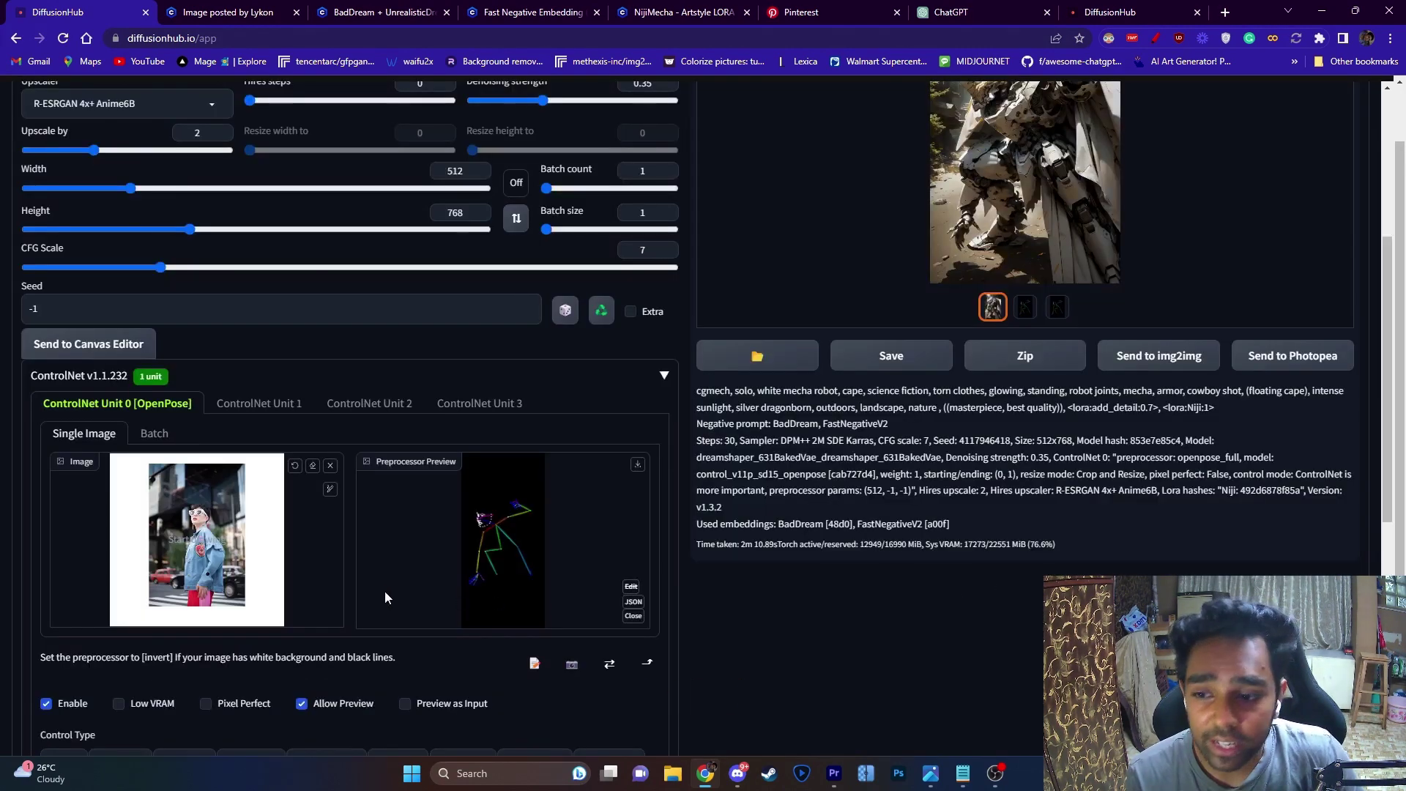
pyautogui.scroll(-3, 380, 587)
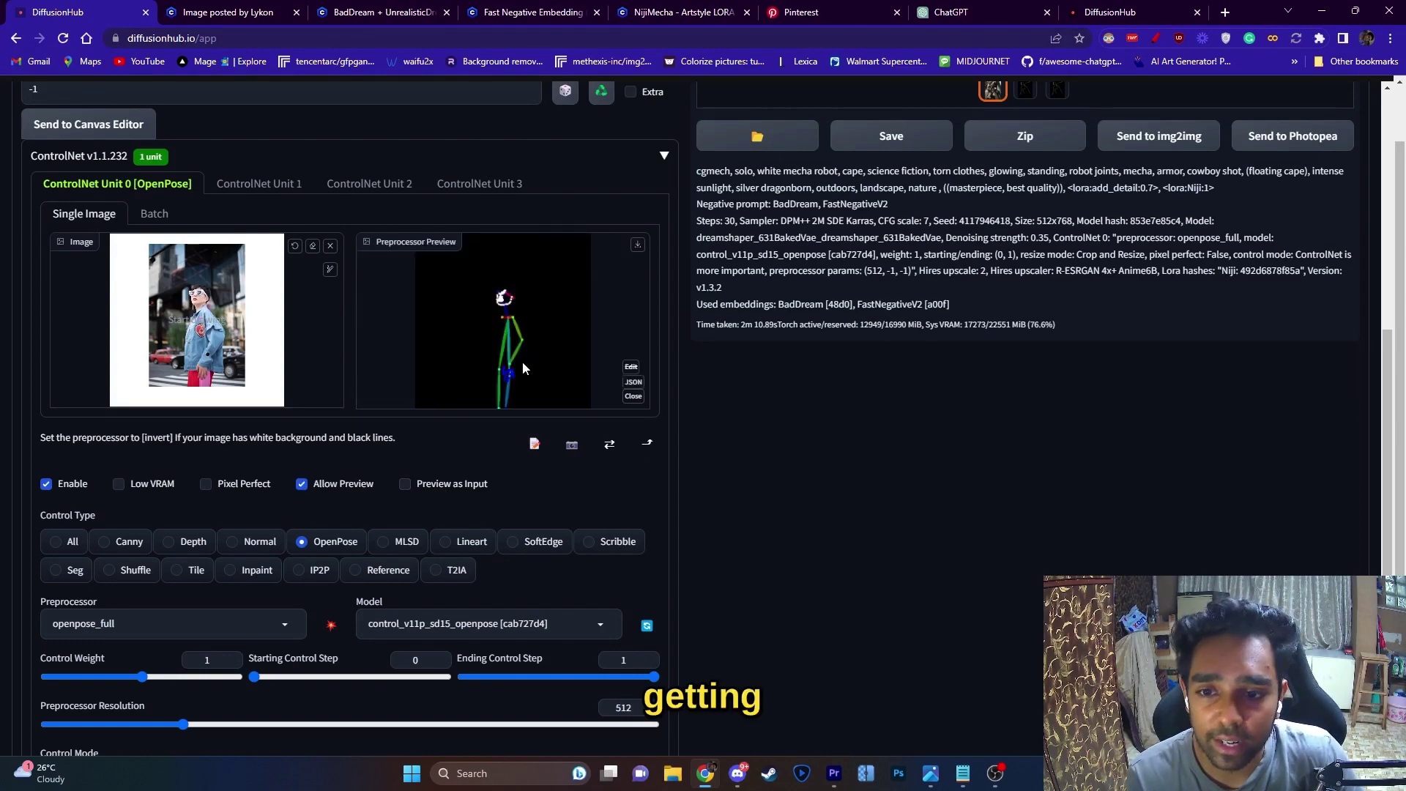
pyautogui.scroll(6, 844, 518)
pyautogui.scroll(2, 846, 511)
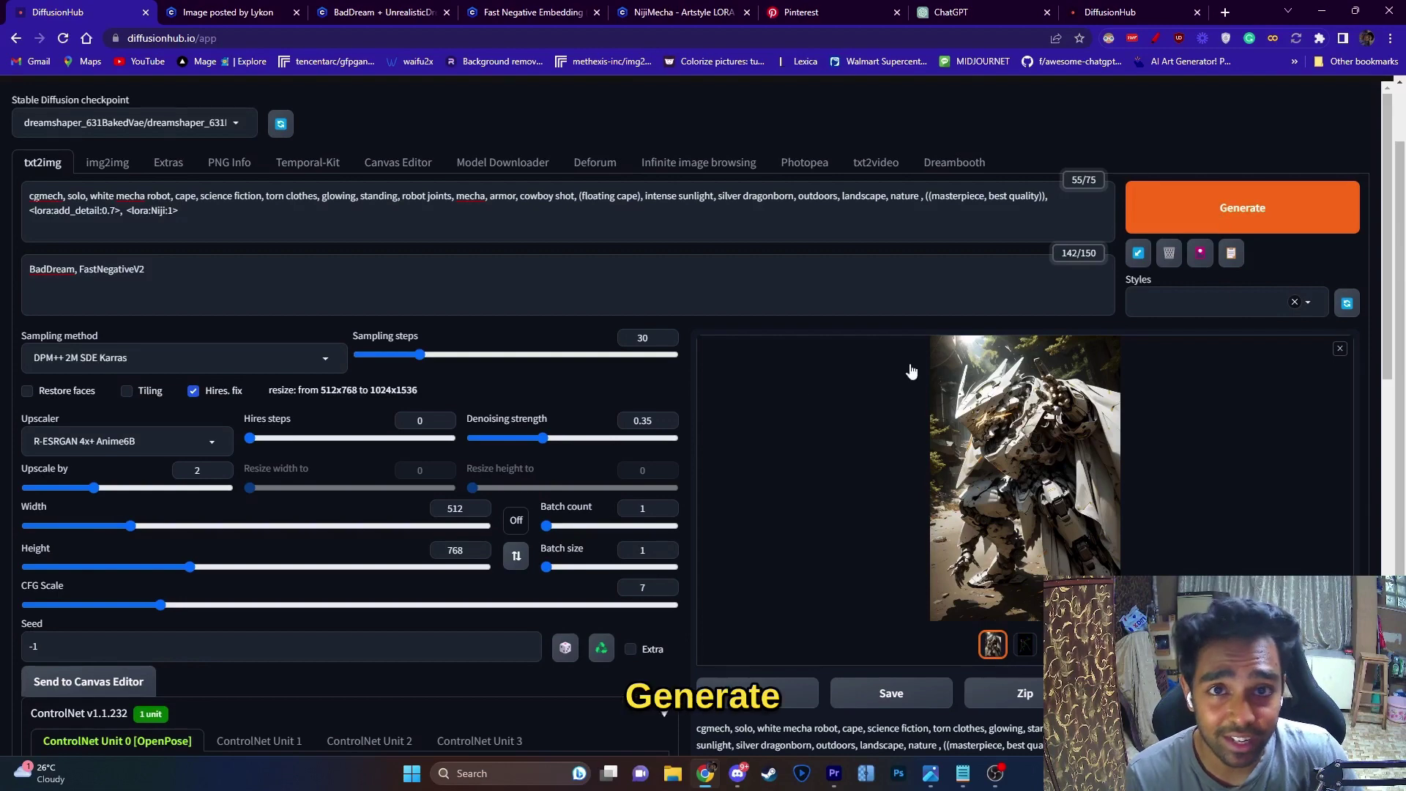
# Generate a mecha standing in the denim-jacket photo's pose and check its pose skeleton output
pyautogui.click(1081, 385)
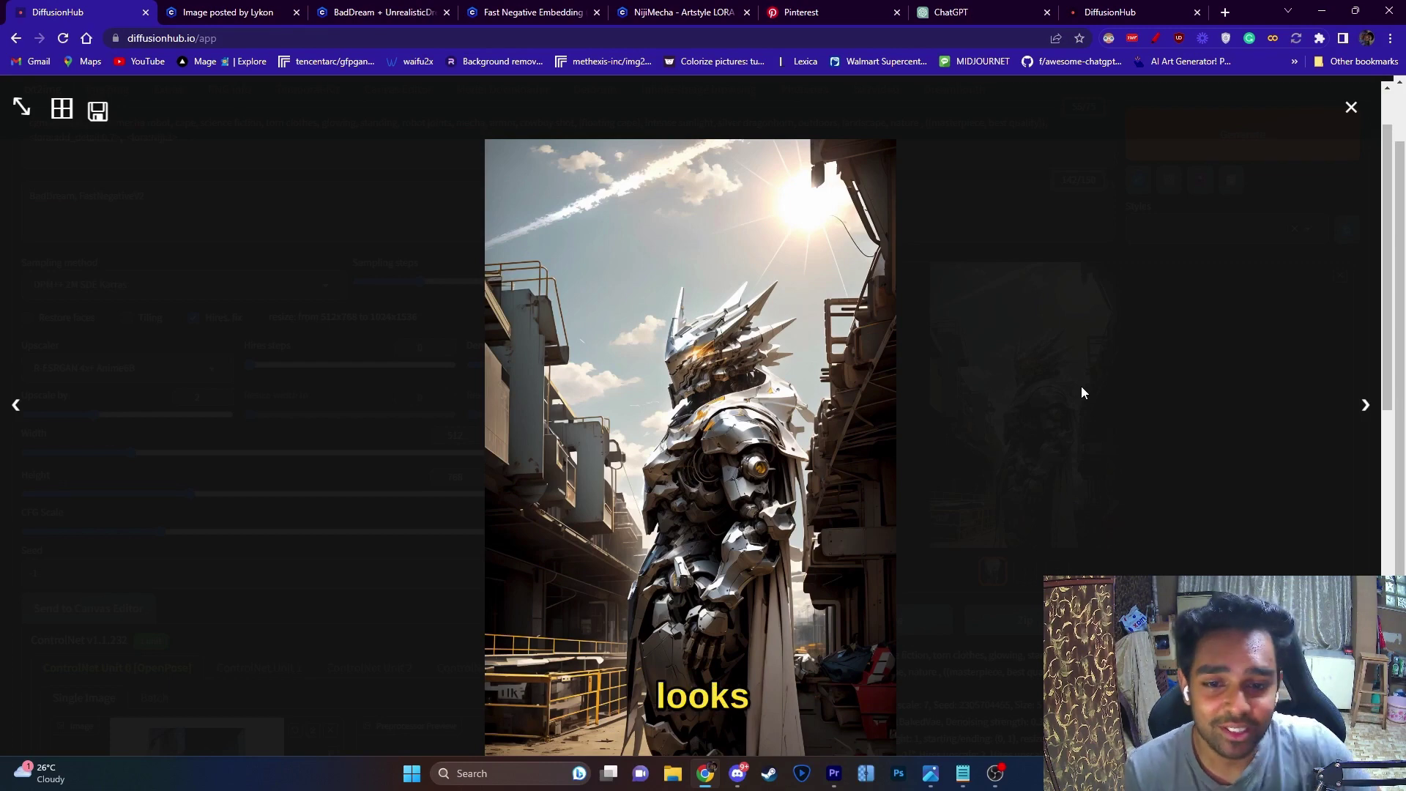
pyautogui.click(1122, 401)
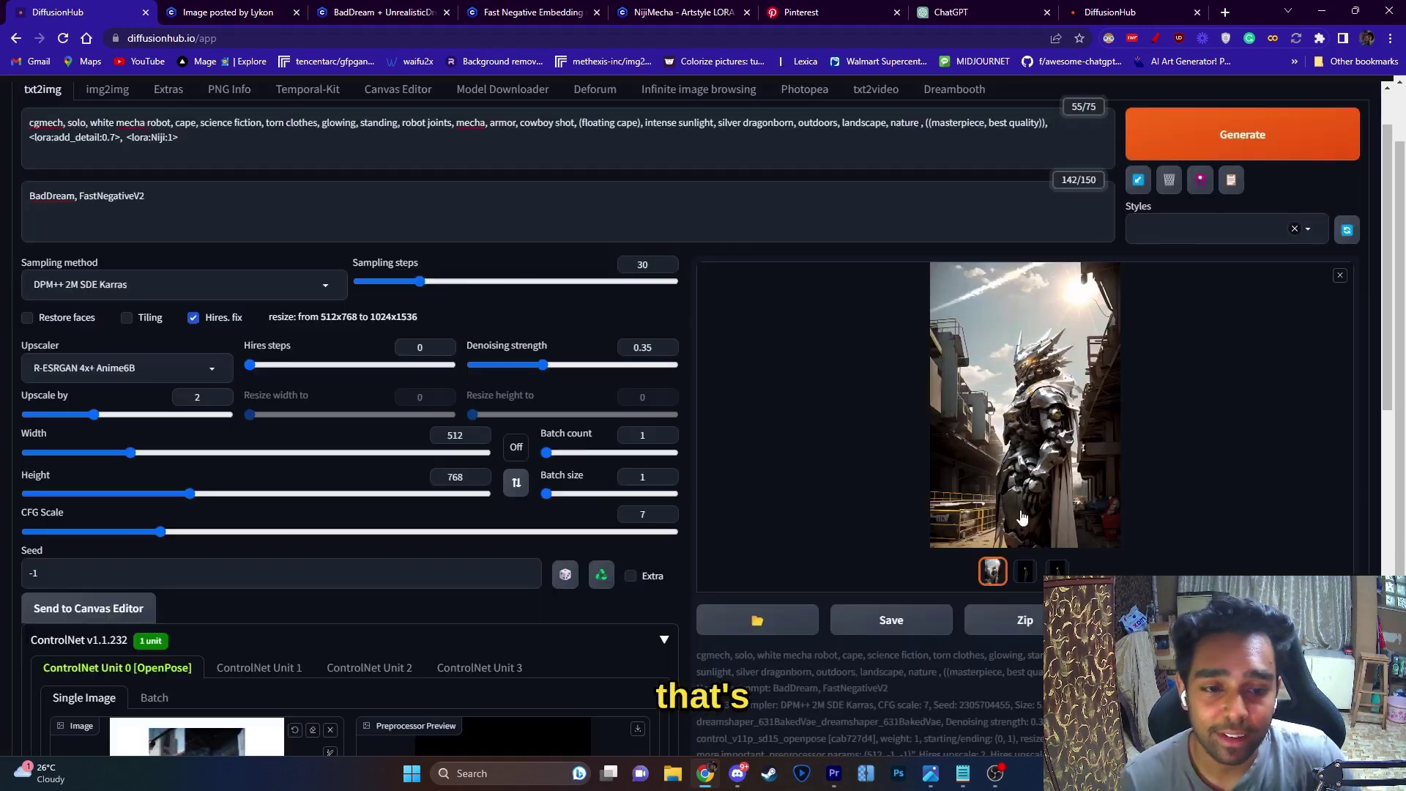
pyautogui.click(1025, 572)
pyautogui.click(993, 571)
# Save the new standing mecha image to disk via Save image as… in the full-size view
pyautogui.click(1024, 480)
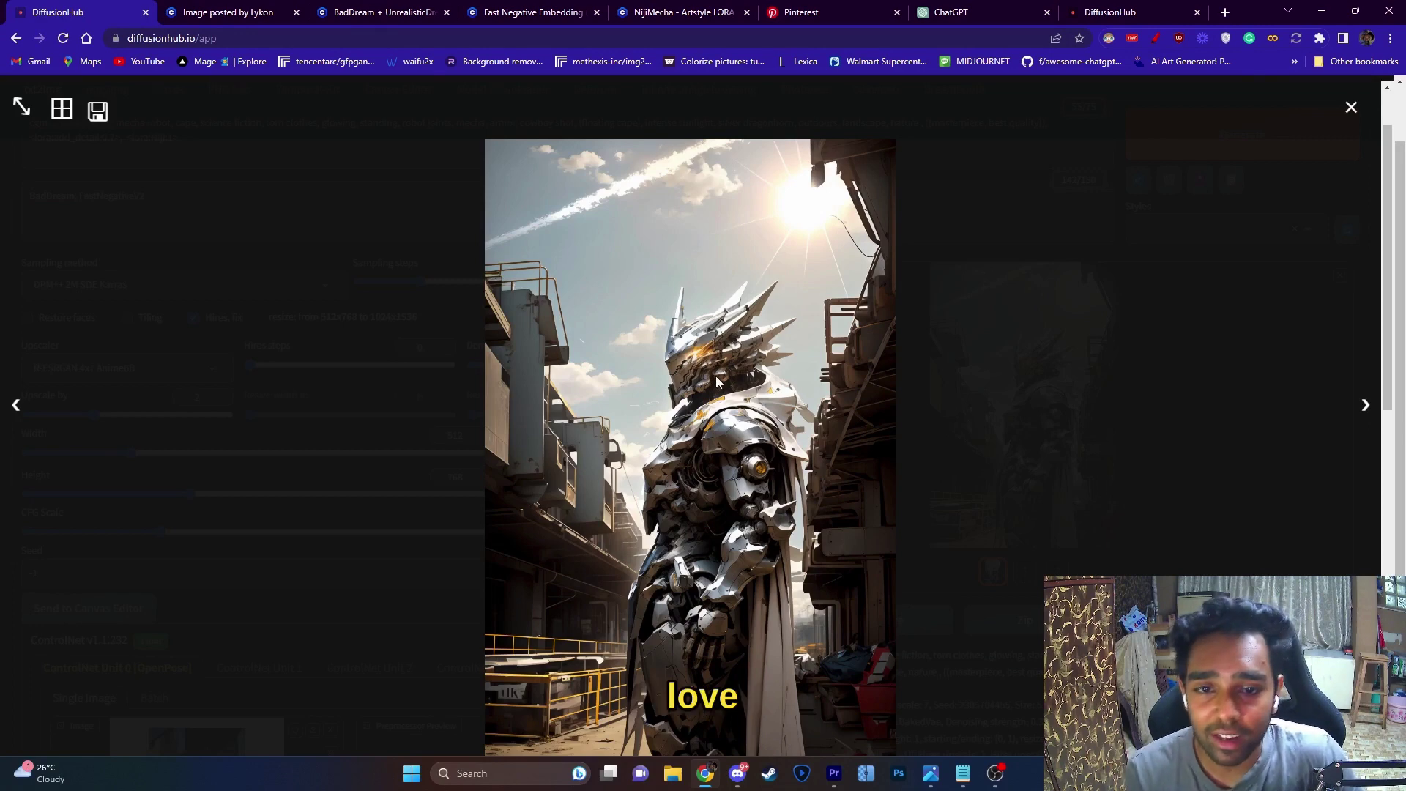
pyautogui.click(1291, 418)
pyautogui.click(995, 438)
pyautogui.rightClick(742, 419)
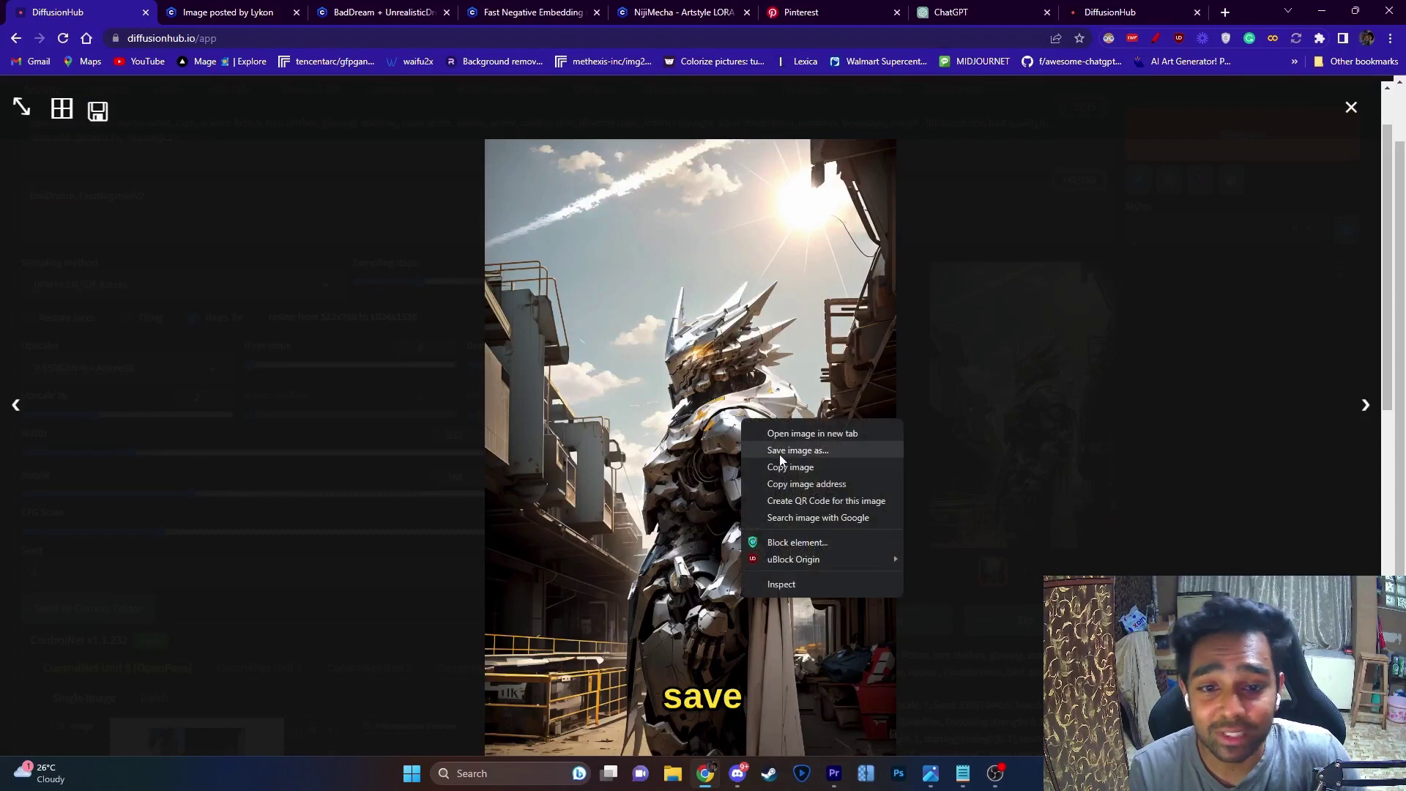
pyautogui.click(960, 433)
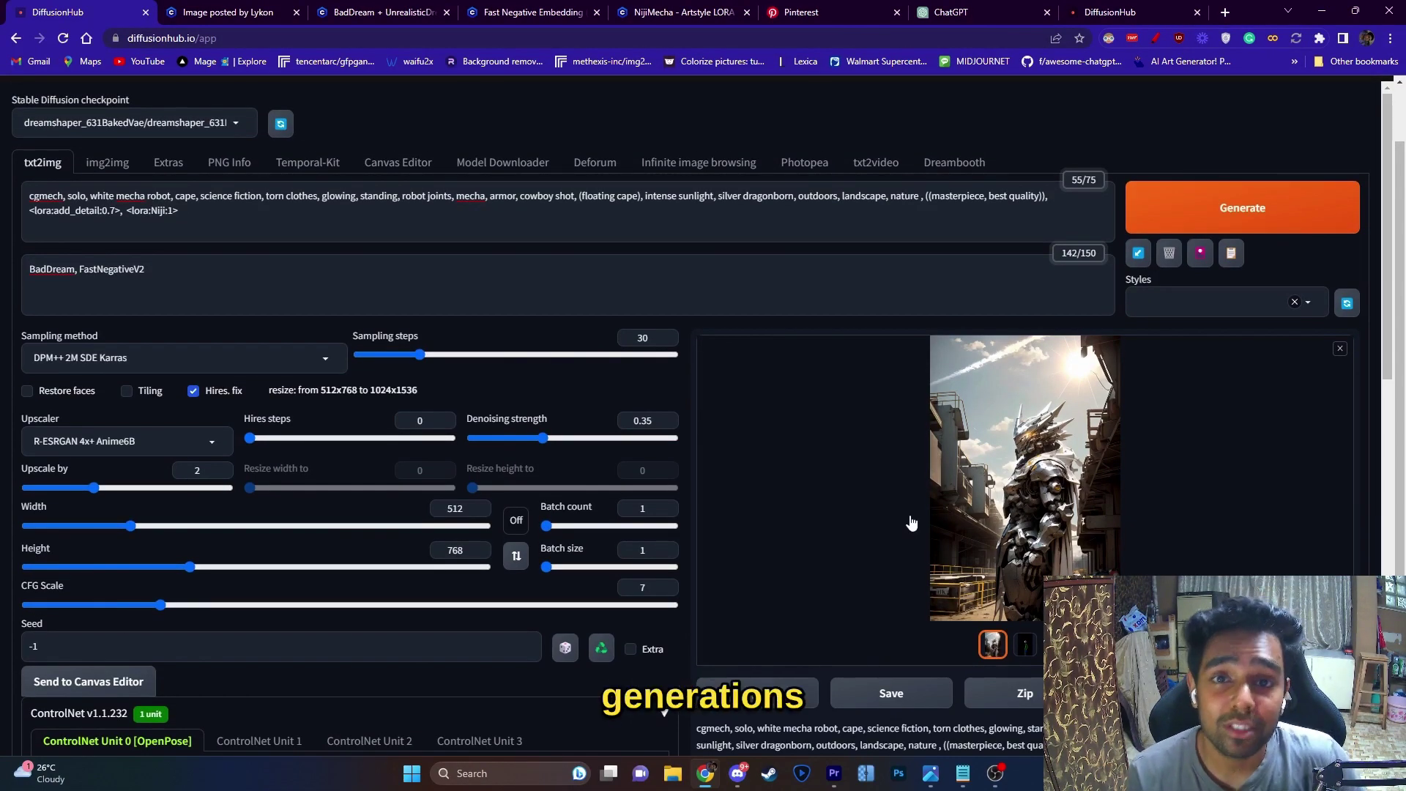
# Terminate the cloud session and confirm with Yes in the Close your session dialog
pyautogui.scroll(1, 911, 522)
pyautogui.click(1210, 108)
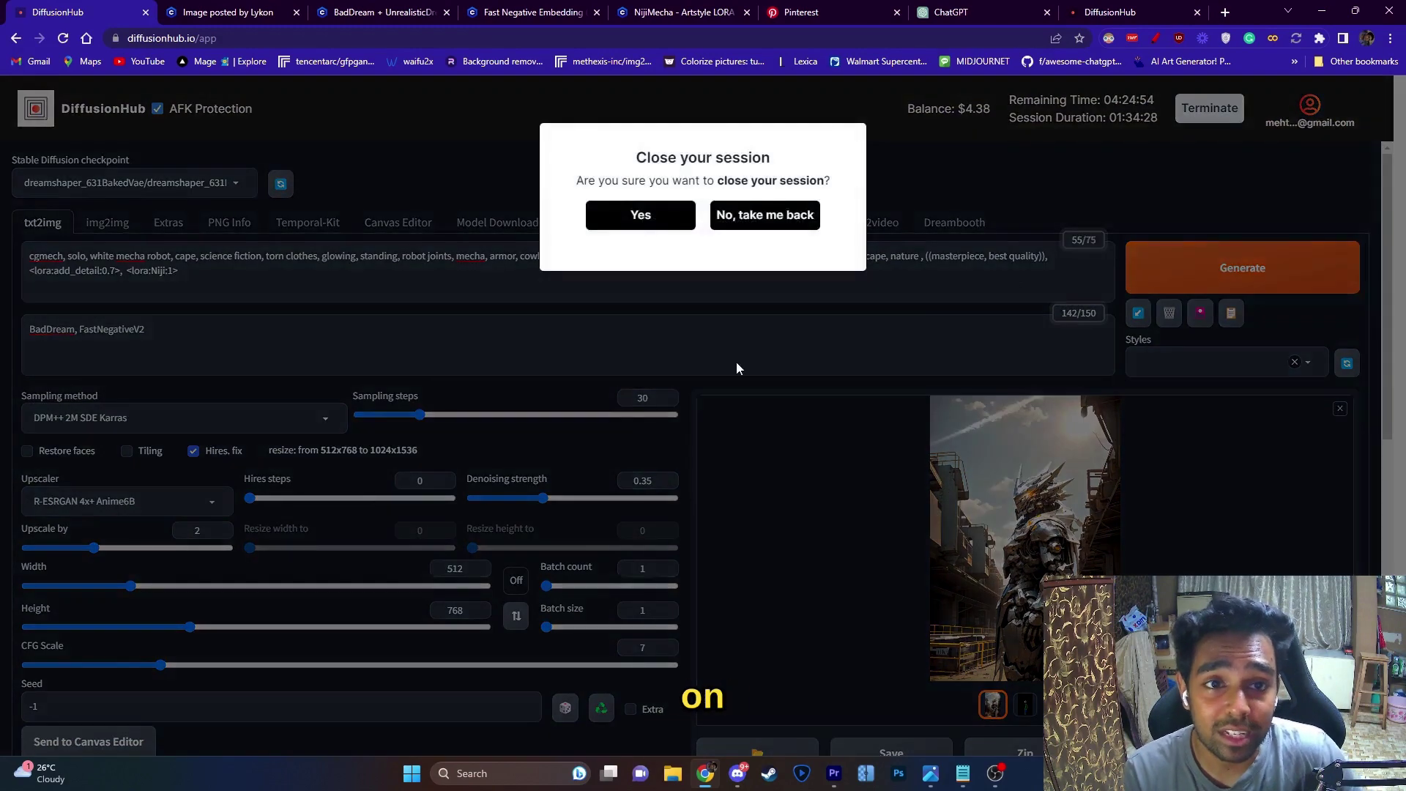
pyautogui.click(624, 225)
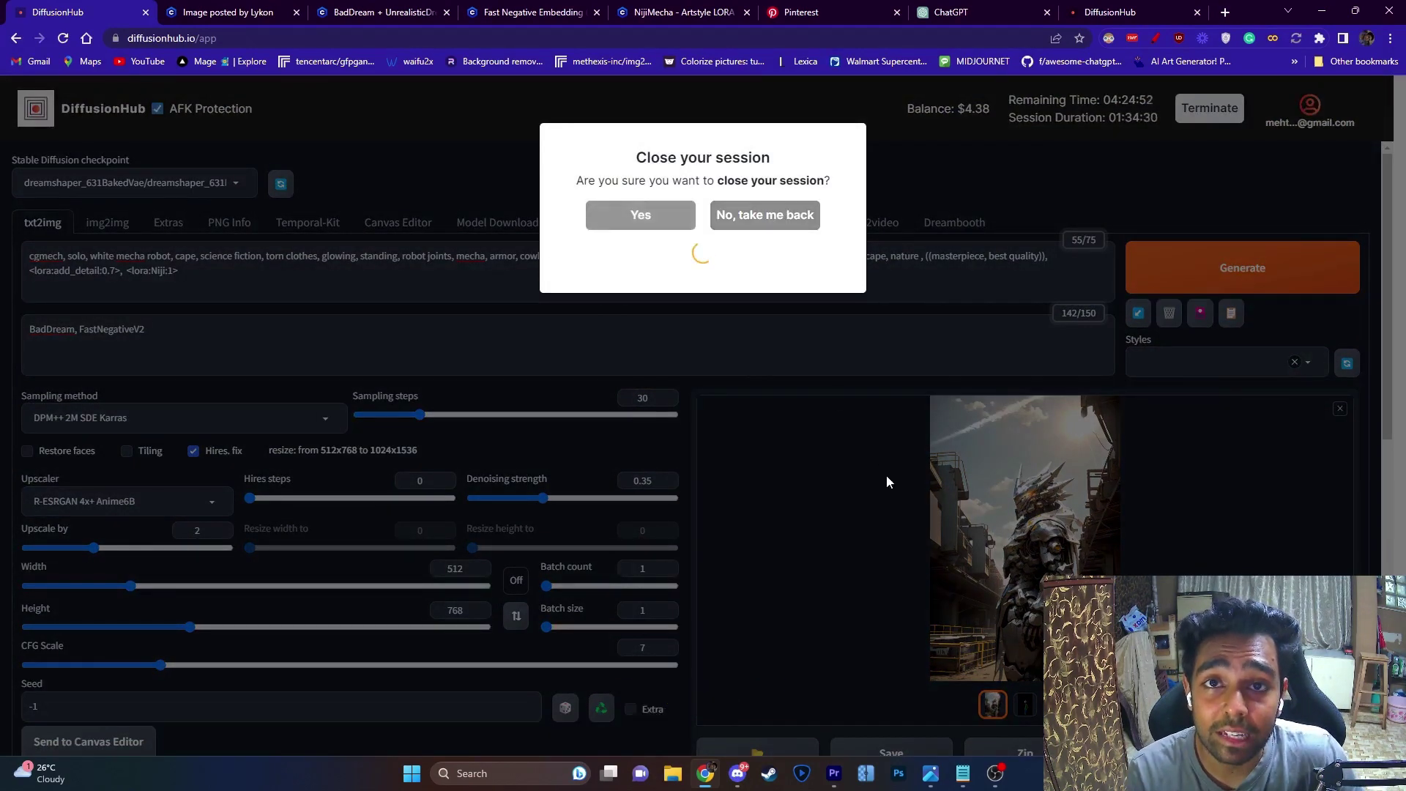